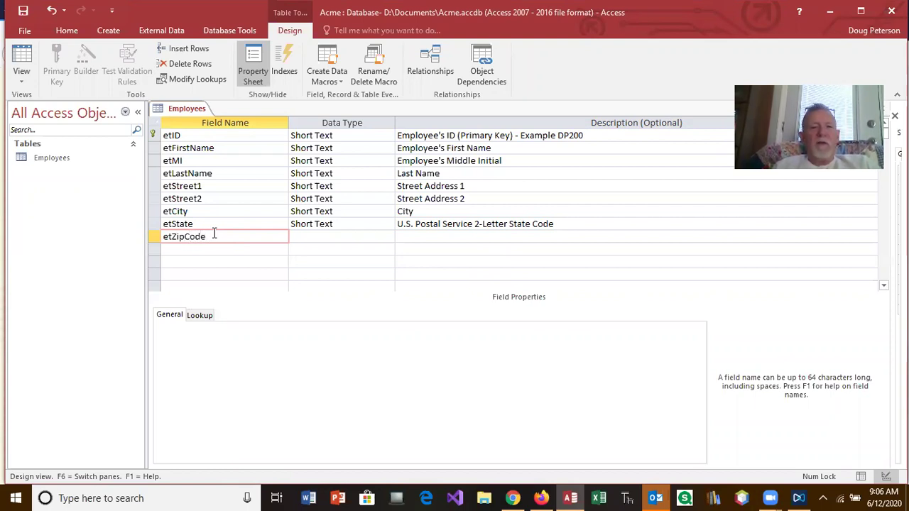
# Keep etZipCode as Short Text and describe it as 'U.S.Postal Service 5 or 9 digit zip code'.
pyautogui.click(301, 235)
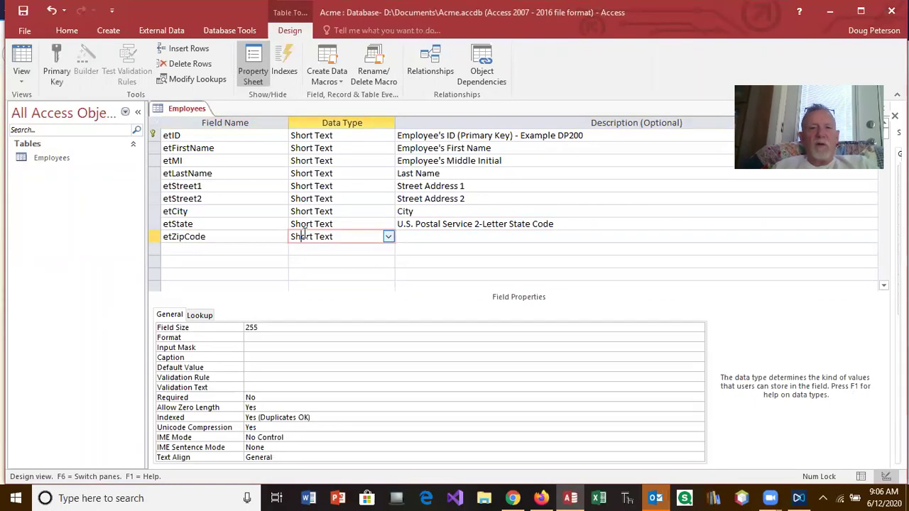
pyautogui.click(409, 239)
pyautogui.write('U.S.Postal')
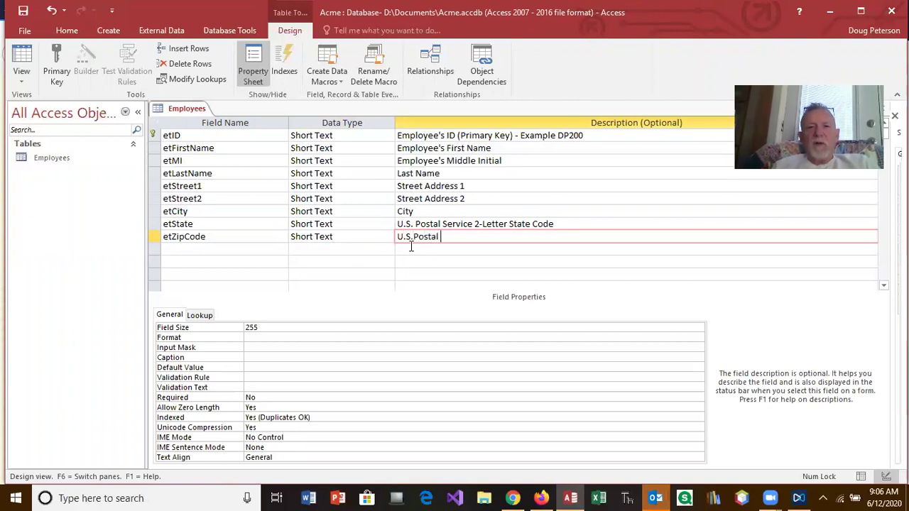
pyautogui.write(' Service 5 or ')
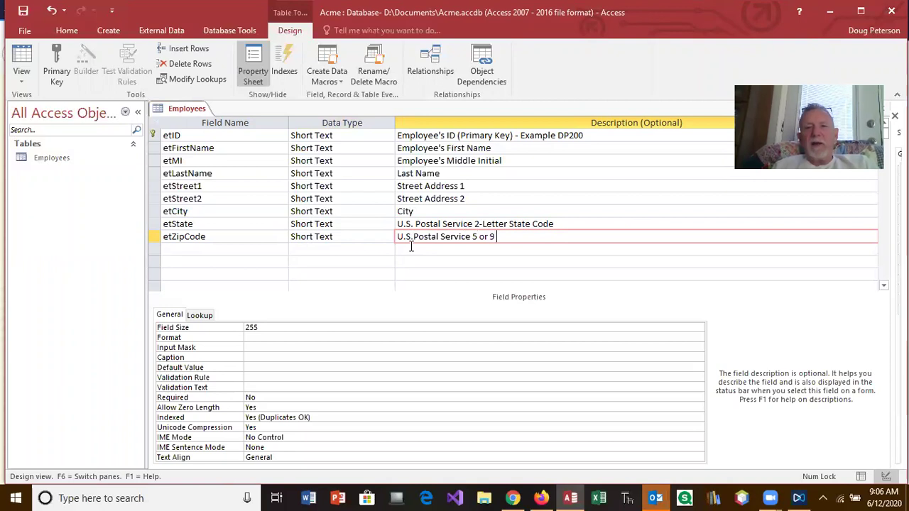
pyautogui.write('9 digit')
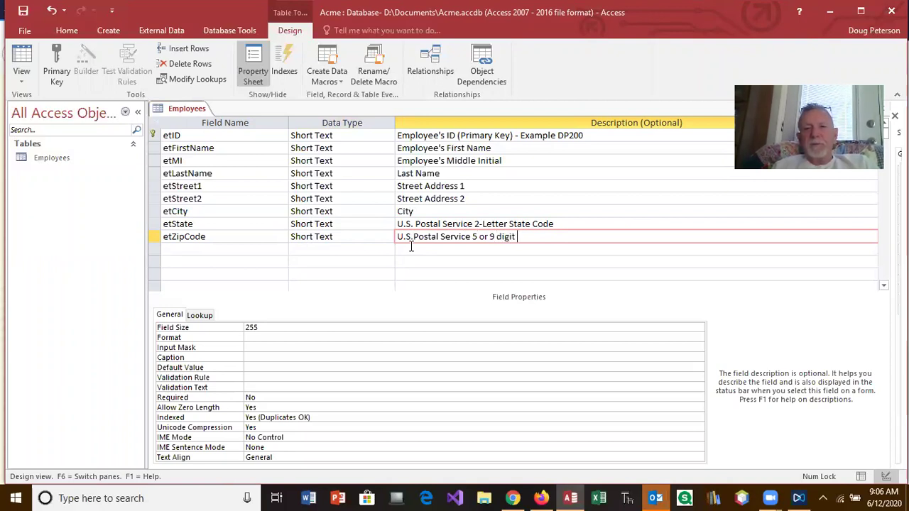
pyautogui.write(' zip code')
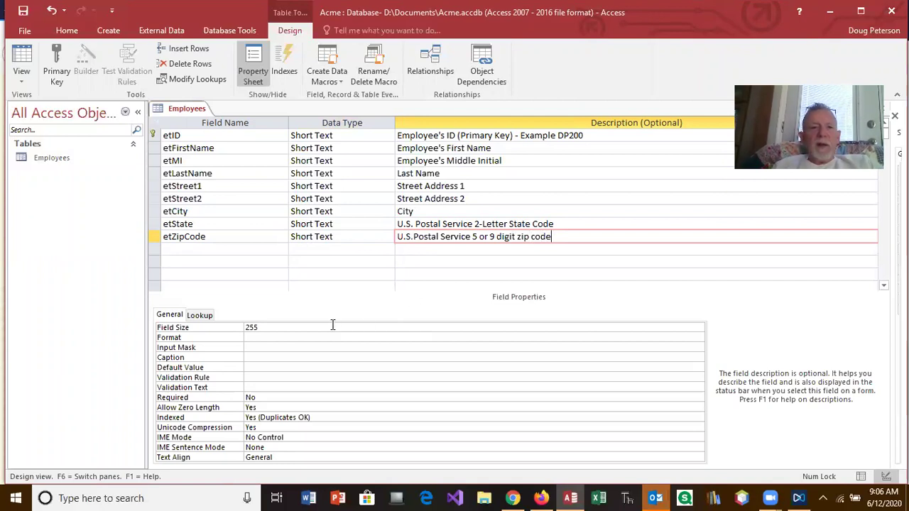
pyautogui.moveTo(266, 329); pyautogui.dragTo(216, 328)
# Change the etZipCode field size from 255 to 11.
pyautogui.write('11')
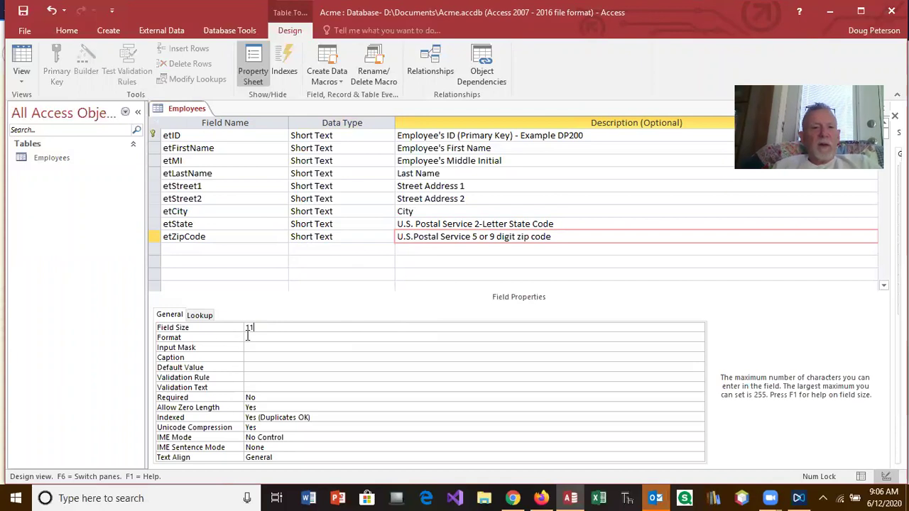
pyautogui.click(249, 338)
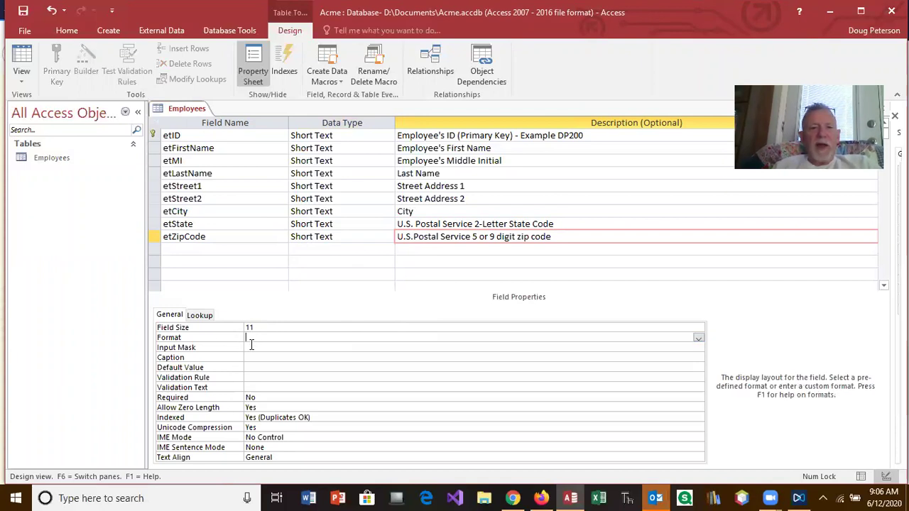
pyautogui.click(251, 345)
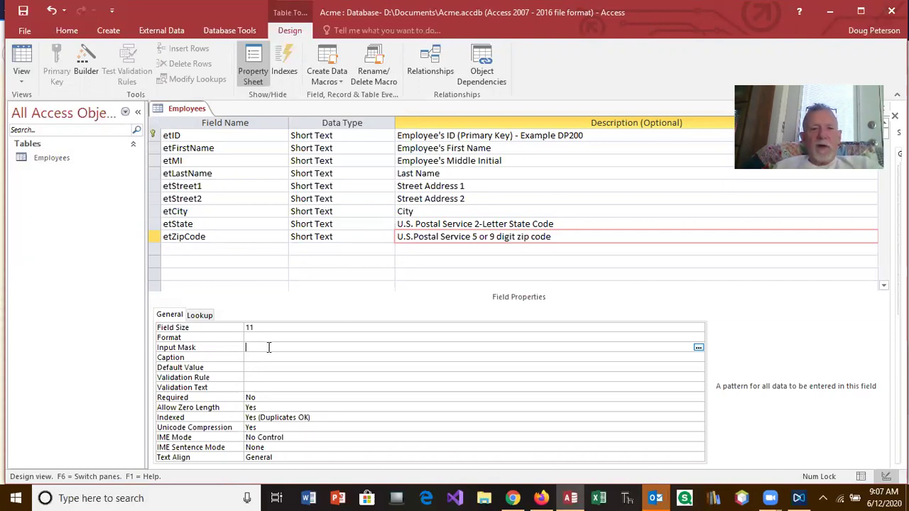
# Save the table and apply the Zip Code input mask 00000\-9999;;_ to etZipCode.
pyautogui.click(698, 348)
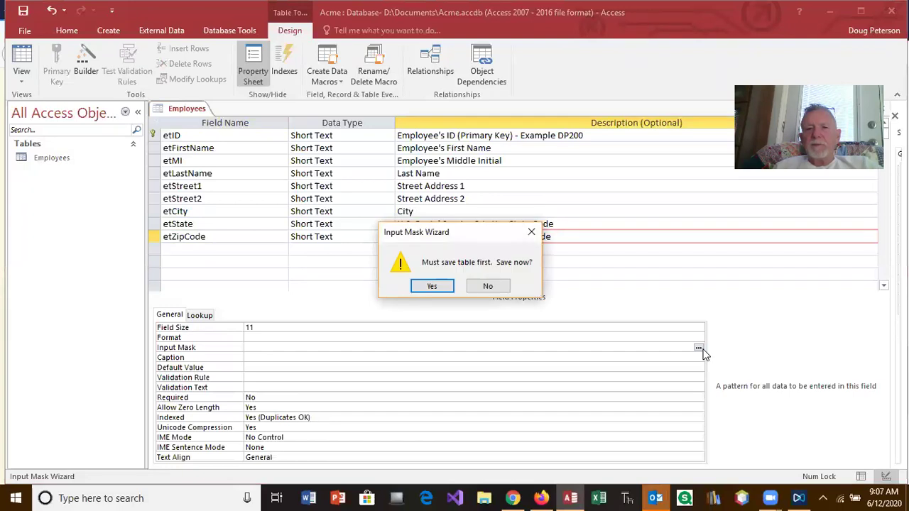
pyautogui.click(434, 287)
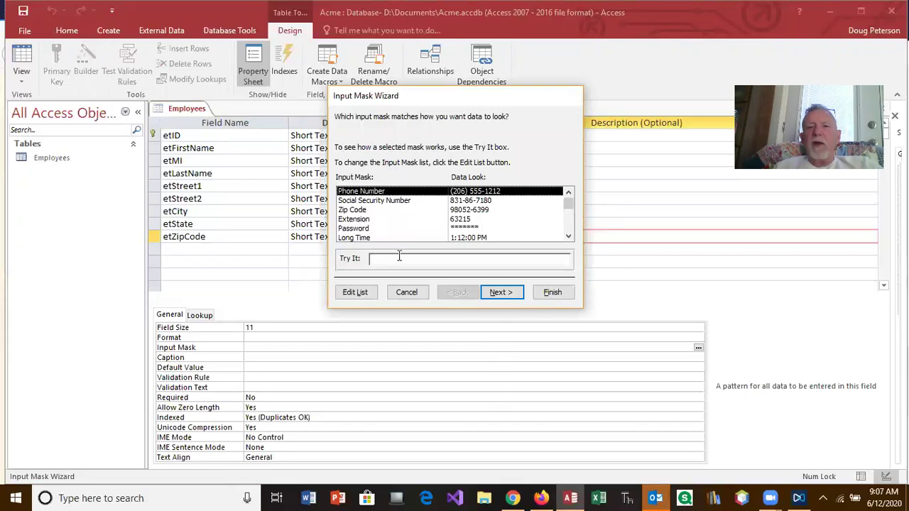
pyautogui.click(348, 211)
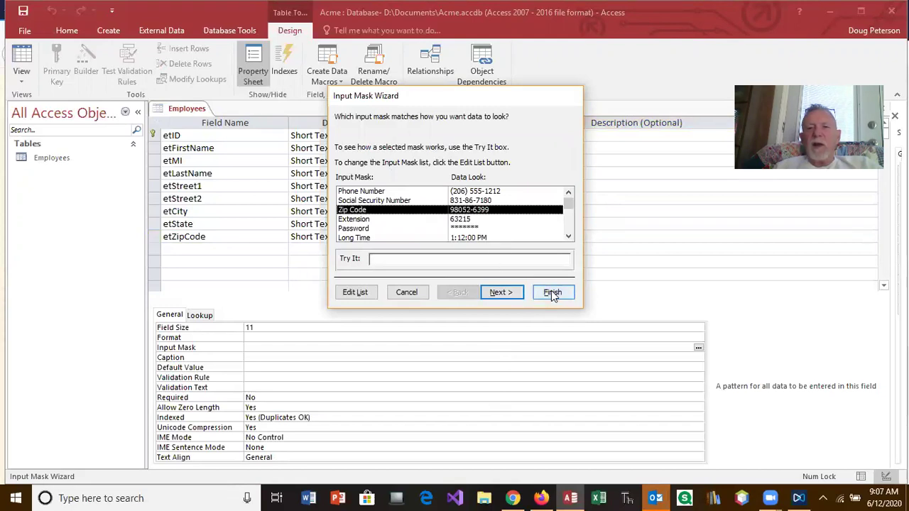
pyautogui.click(554, 293)
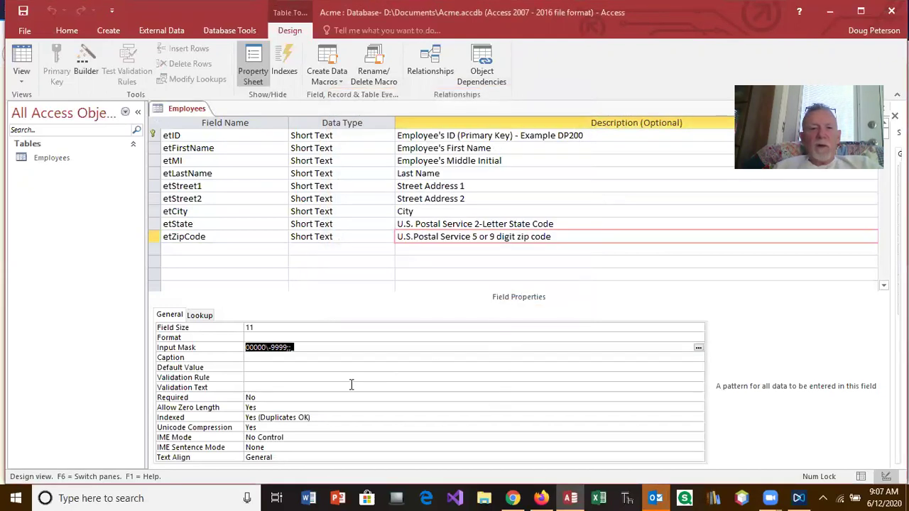
pyautogui.click(347, 387)
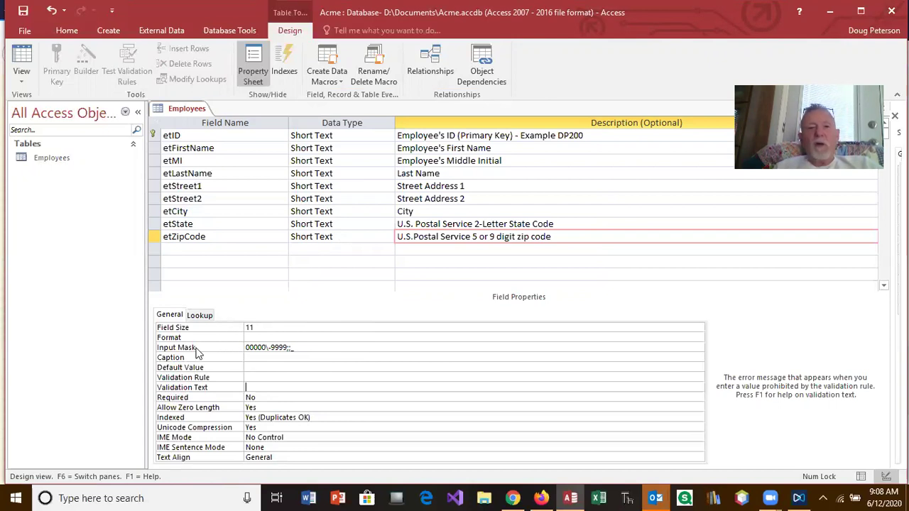
pyautogui.click(251, 358)
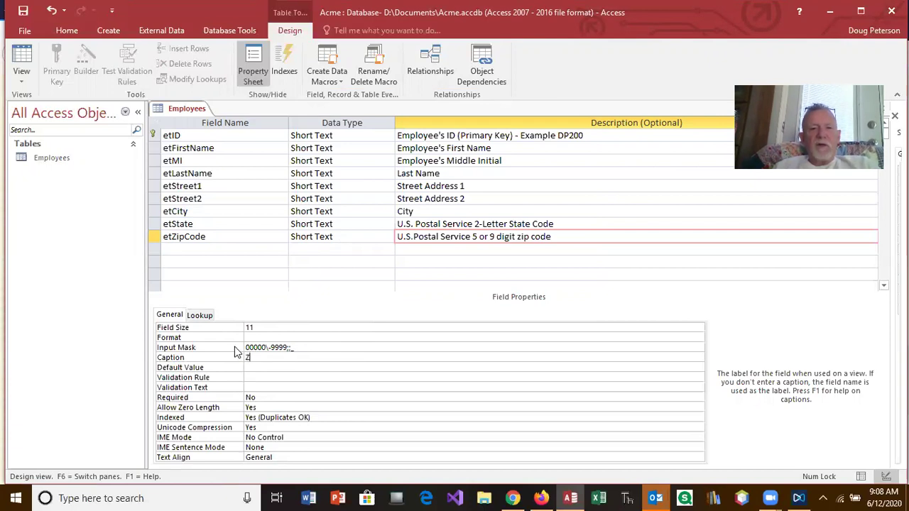
# Caption etZipCode 'Zip Code', save the table, and switch to Datasheet view.
pyautogui.write('Zip Code')
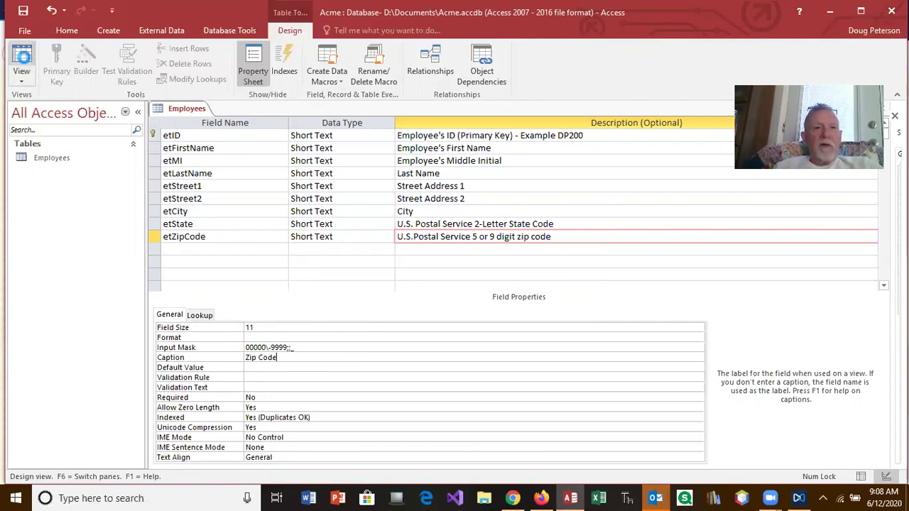
pyautogui.click(24, 66)
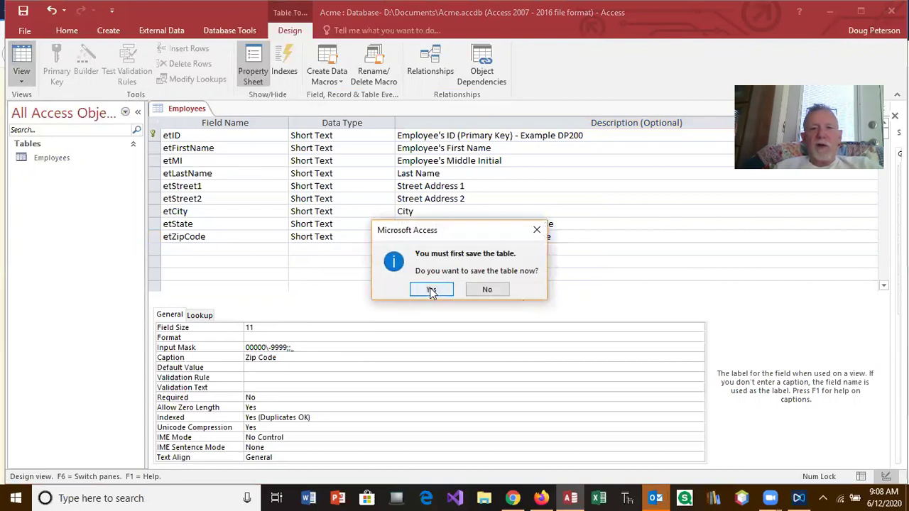
pyautogui.click(431, 290)
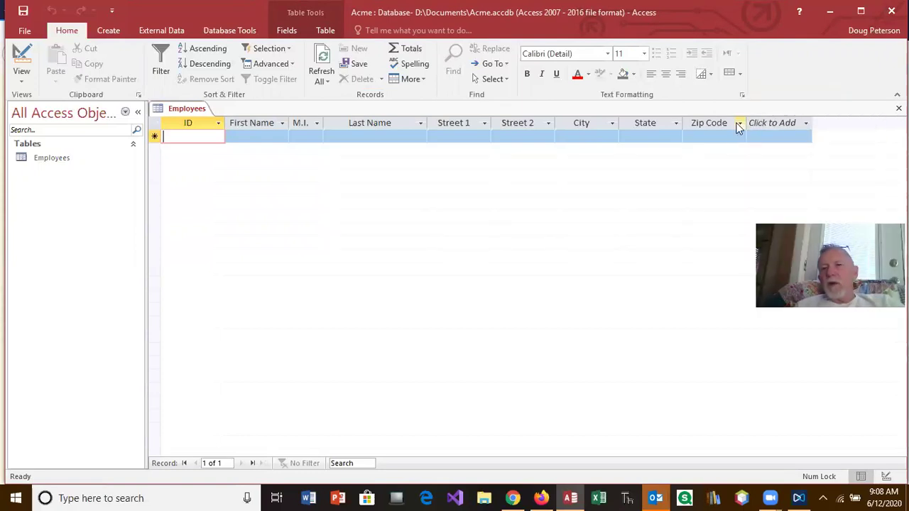
# Test the Zip Code mask in a new row and dismiss the missing ID warning.
pyautogui.click(713, 137)
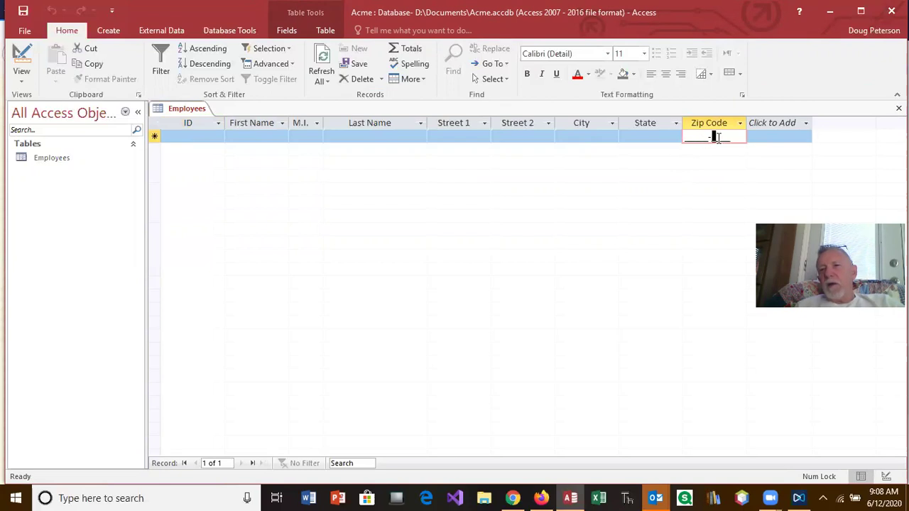
pyautogui.press('Home')
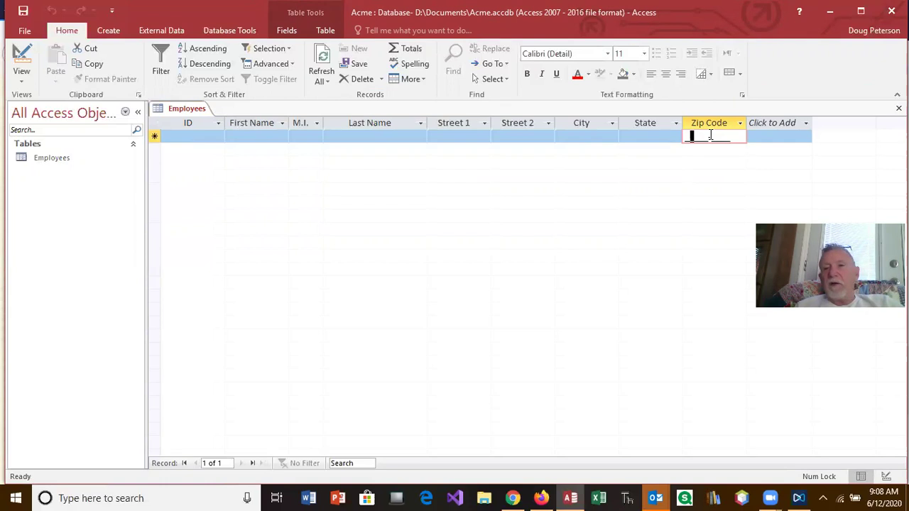
pyautogui.write('1')
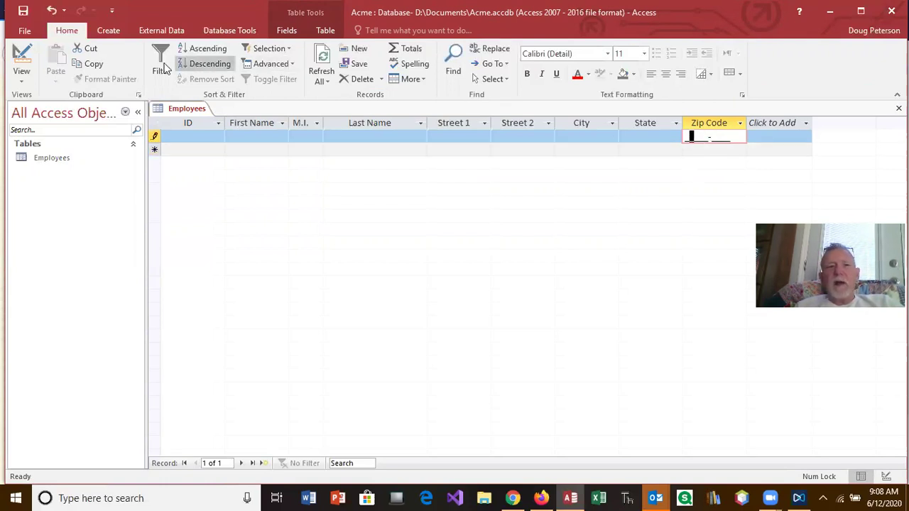
pyautogui.click(20, 62)
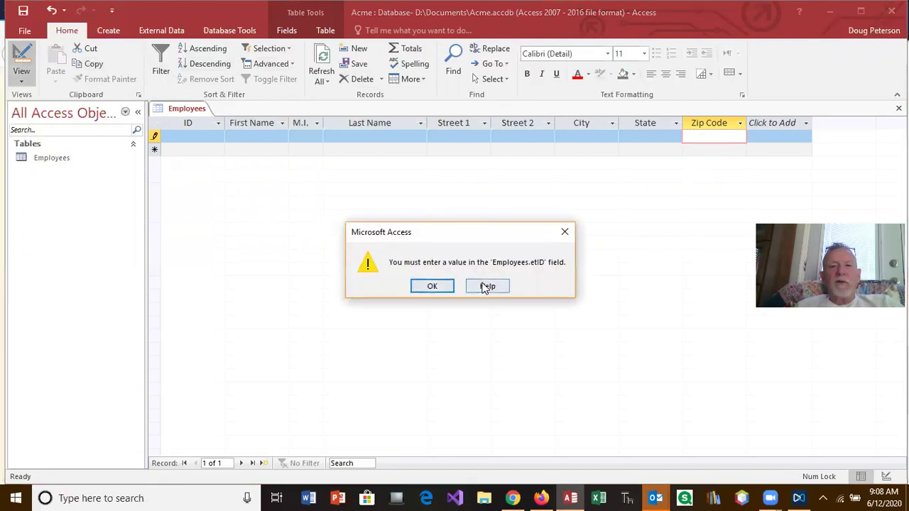
pyautogui.click(422, 288)
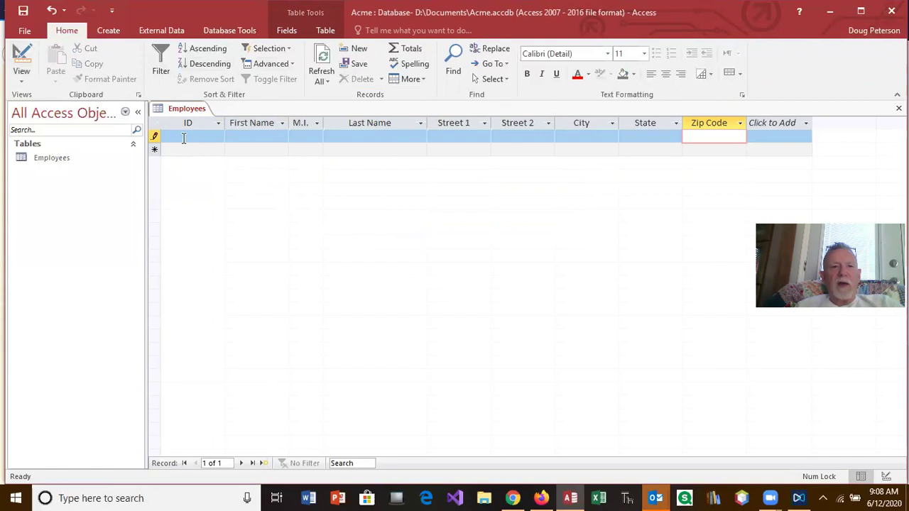
# Enter DP200 as the new record's ID and return to Design view.
pyautogui.click(189, 135)
pyautogui.write('DP200')
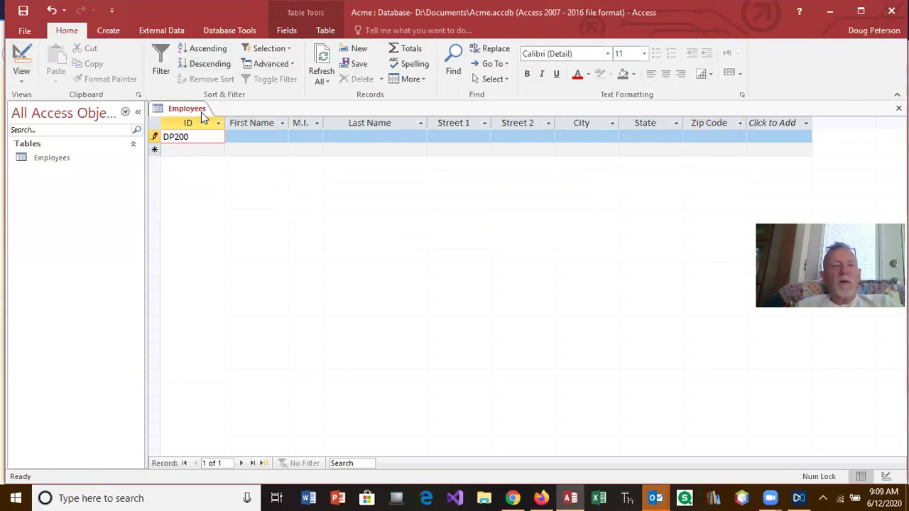
pyautogui.press('Tab')
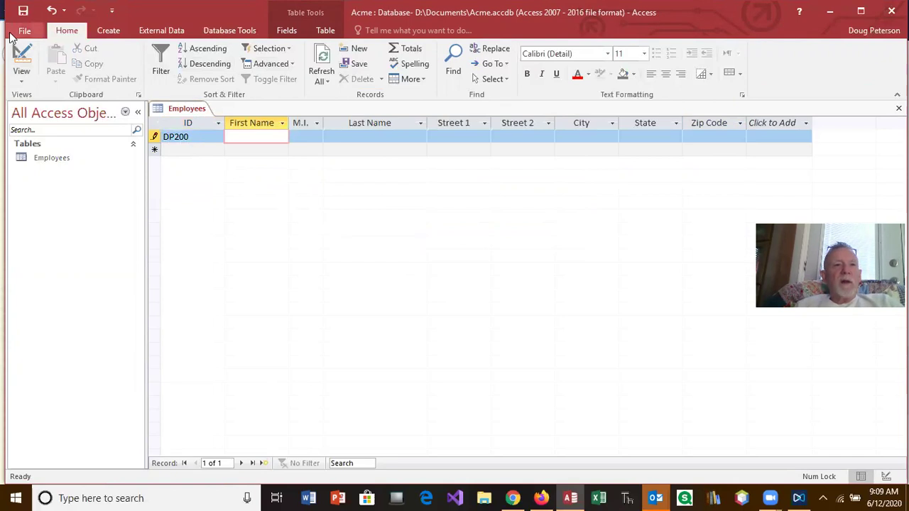
pyautogui.click(21, 63)
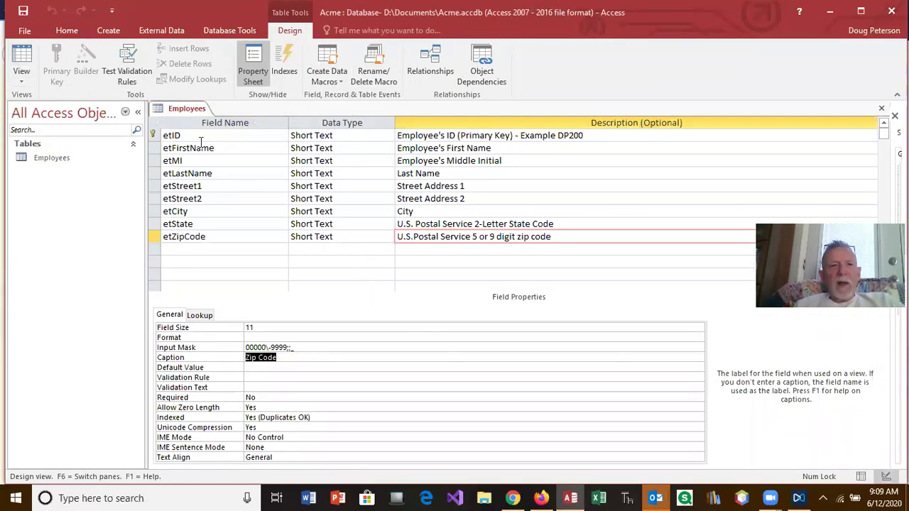
# Delete the DP200 test record from the Employees datasheet.
pyautogui.click(26, 62)
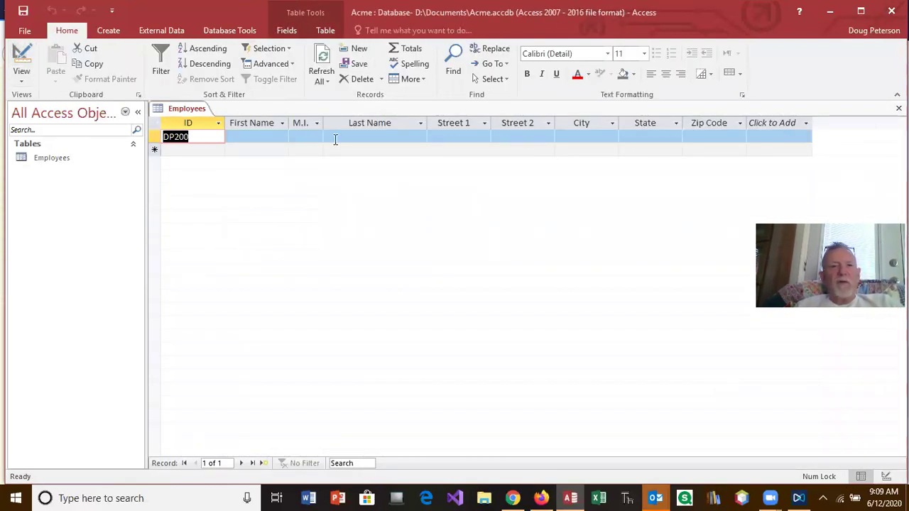
pyautogui.rightClick(155, 137)
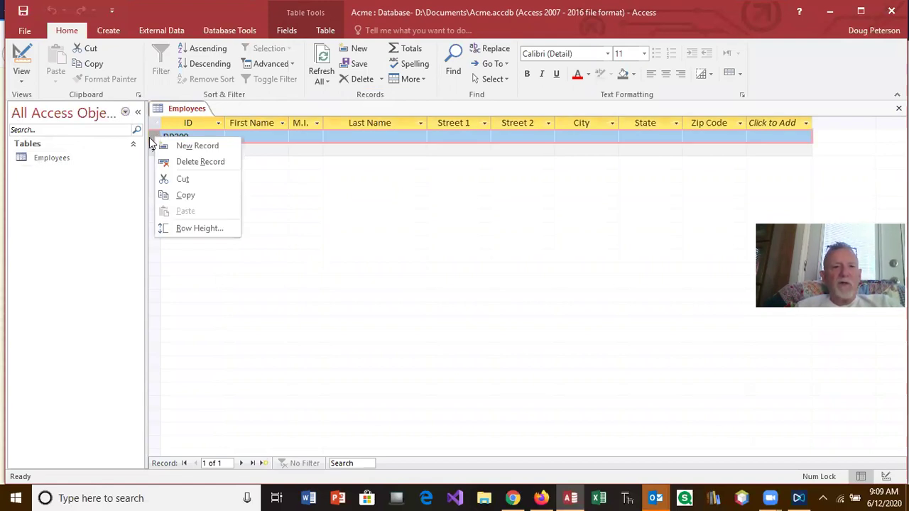
pyautogui.click(189, 161)
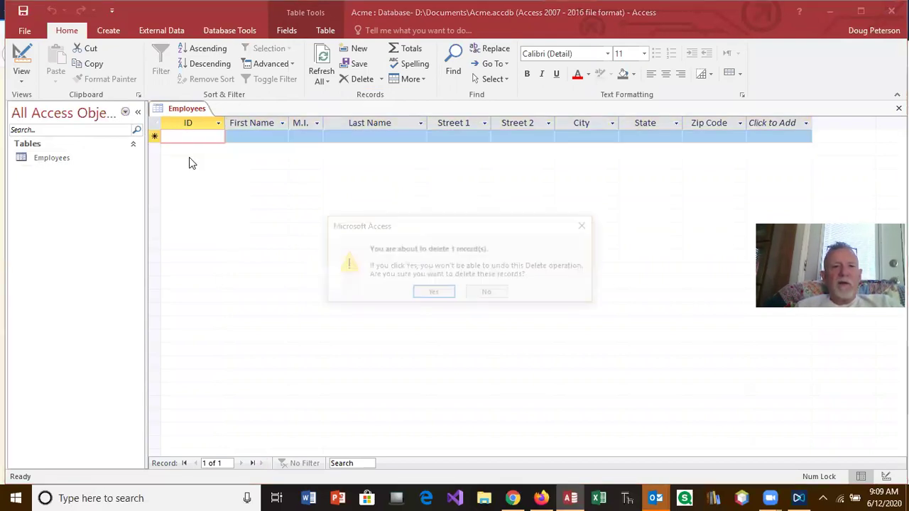
pyautogui.click(435, 294)
# Return to Design view, select the empty row below etZipCode, and view the Firefox lesson.
pyautogui.click(22, 58)
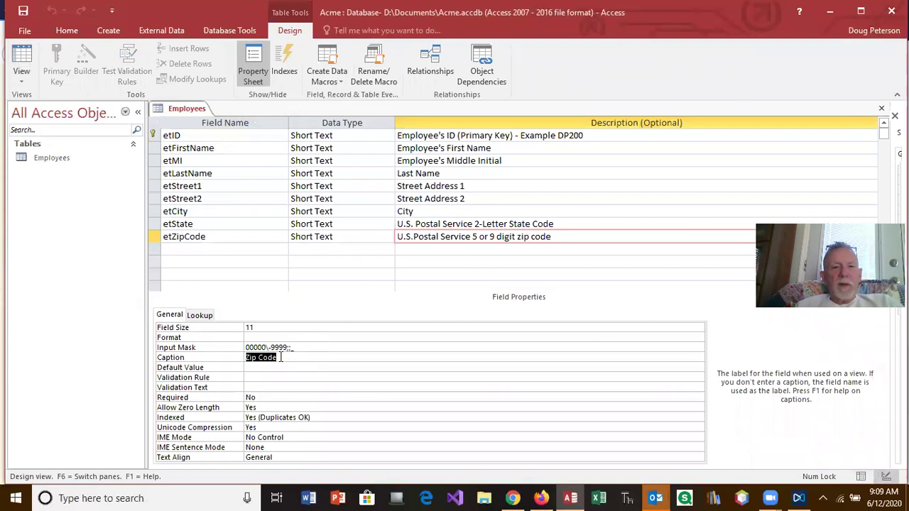
pyautogui.click(189, 250)
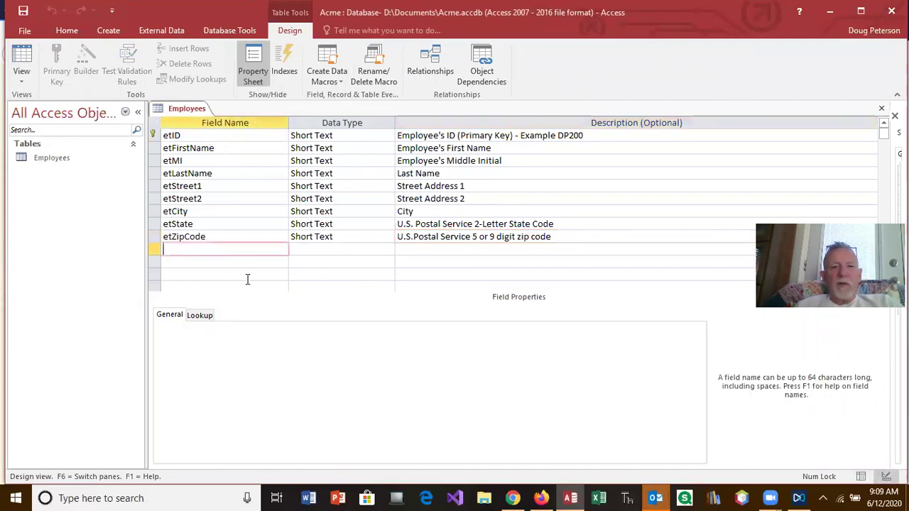
pyautogui.click(543, 497)
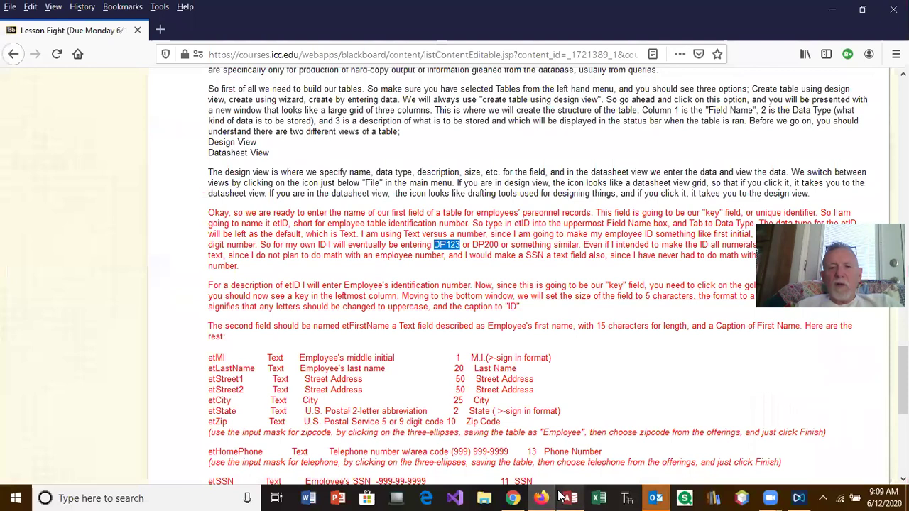
# Add an etHomePhone field below etZipCode with Short Text data type.
pyautogui.moveTo(568, 497)
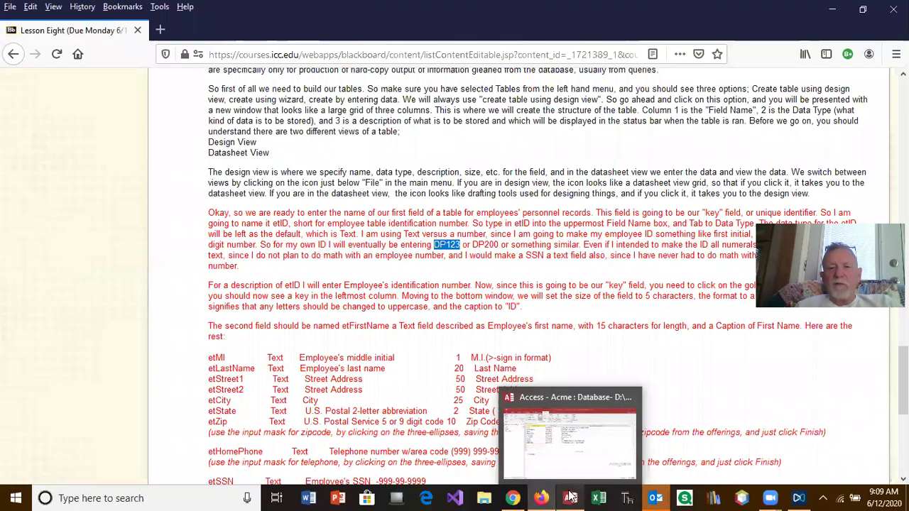
pyautogui.click(570, 496)
pyautogui.write('etHomePhon')
pyautogui.press('Tab')
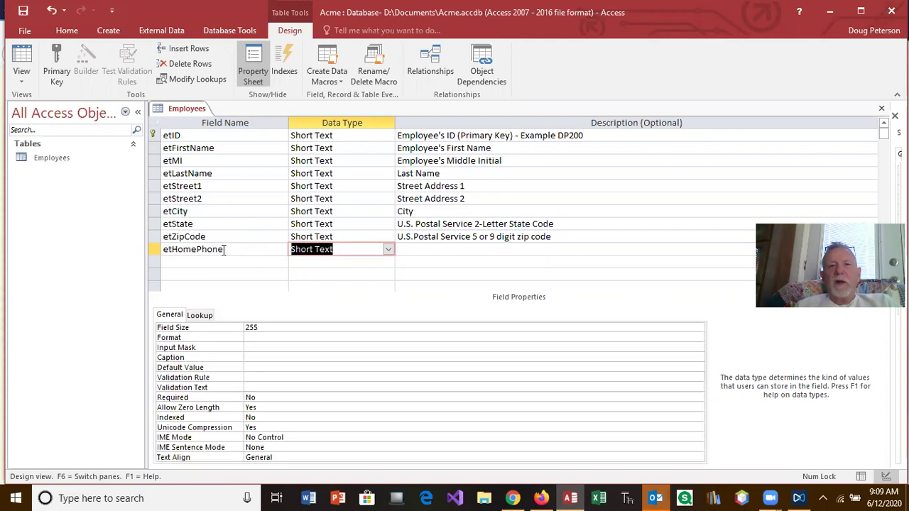
# Describe etHomePhone as 'Home Phone (###) ###-####' and set its field size to 14.
pyautogui.click(409, 249)
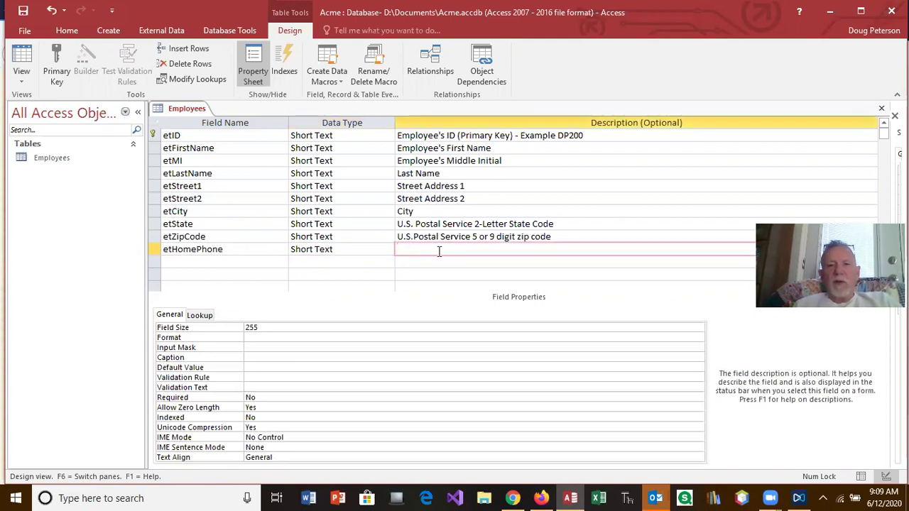
pyautogui.write('Home Phone (###')
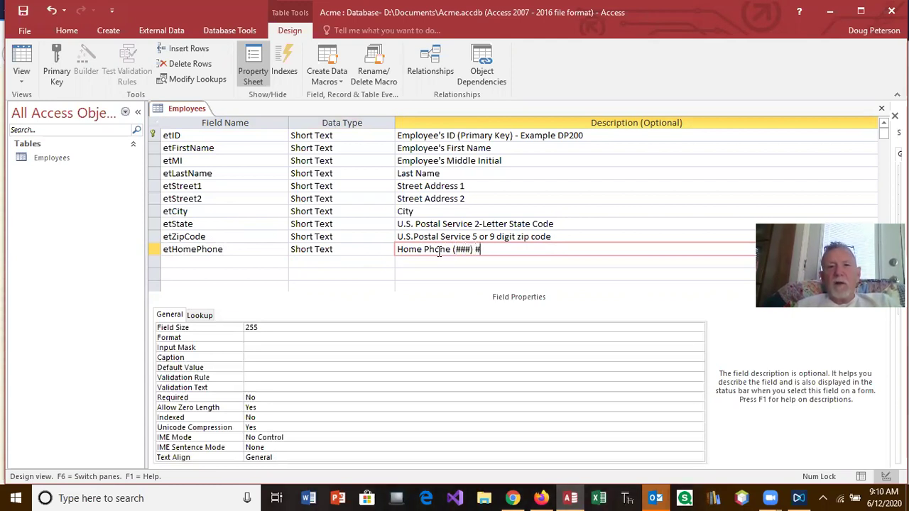
pyautogui.write('#-####')
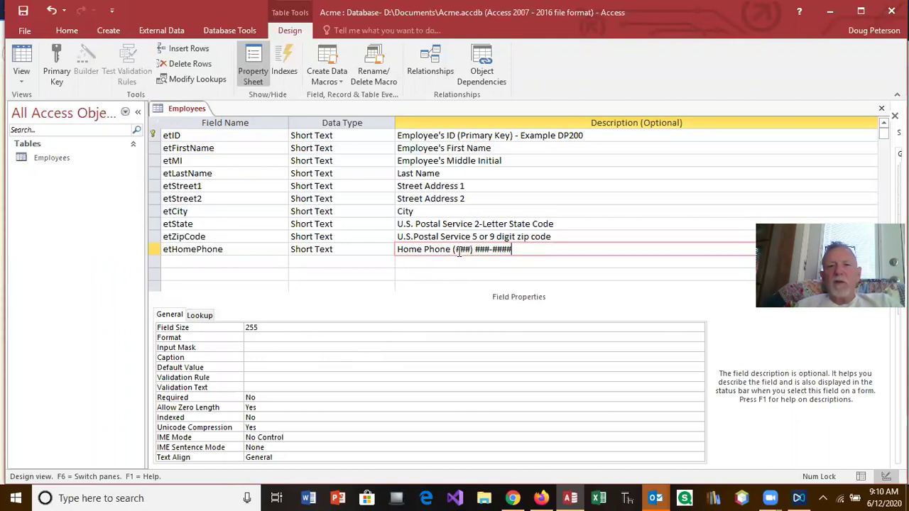
pyautogui.click(233, 328)
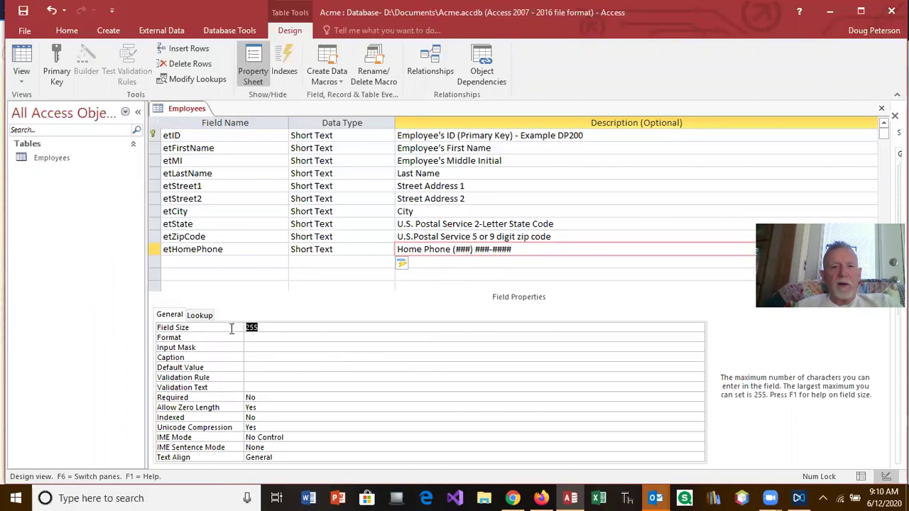
pyautogui.write('14')
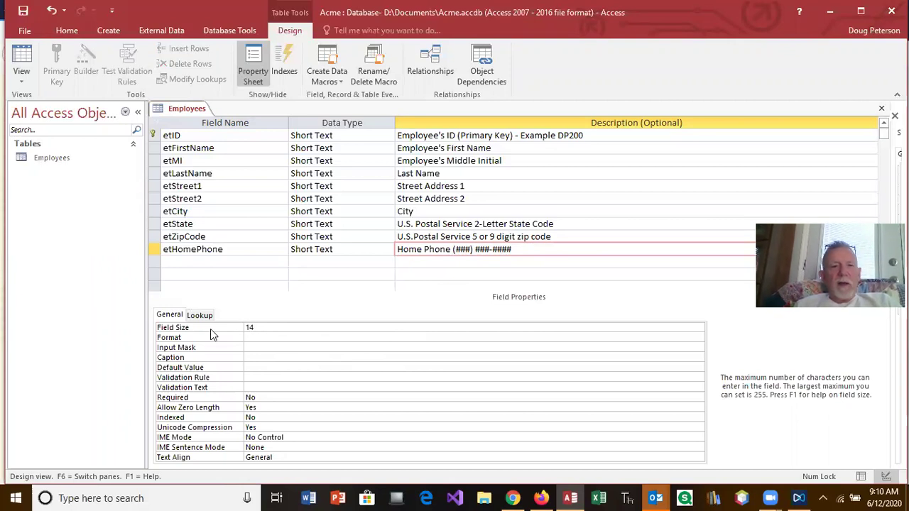
# Save the table and apply the Phone Number input mask to etHomePhone.
pyautogui.click(253, 347)
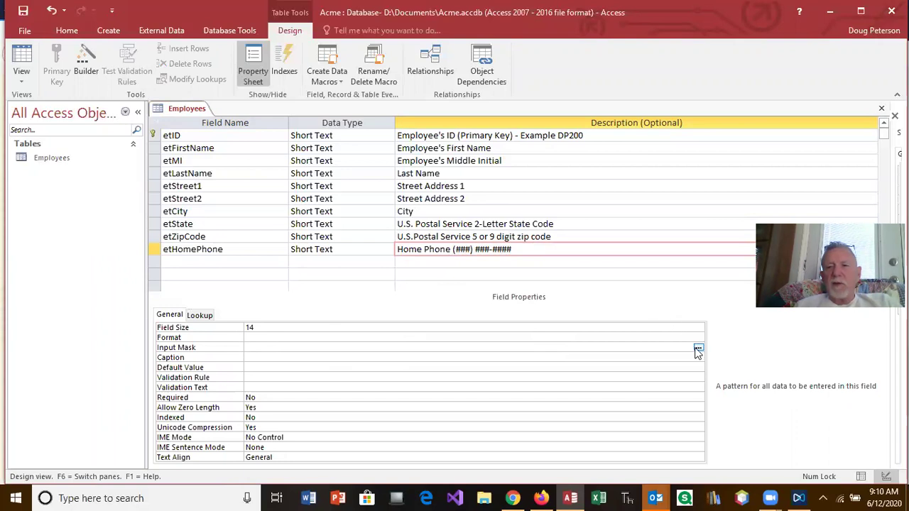
pyautogui.click(699, 347)
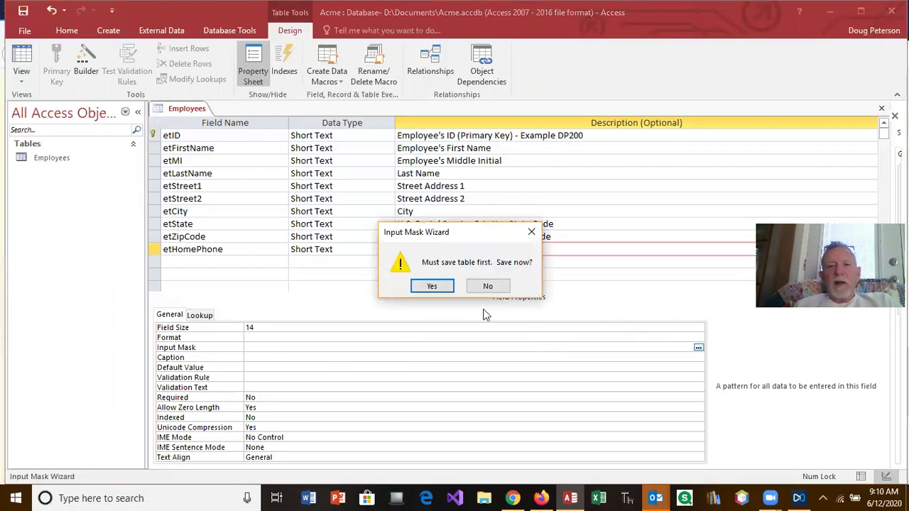
pyautogui.click(433, 287)
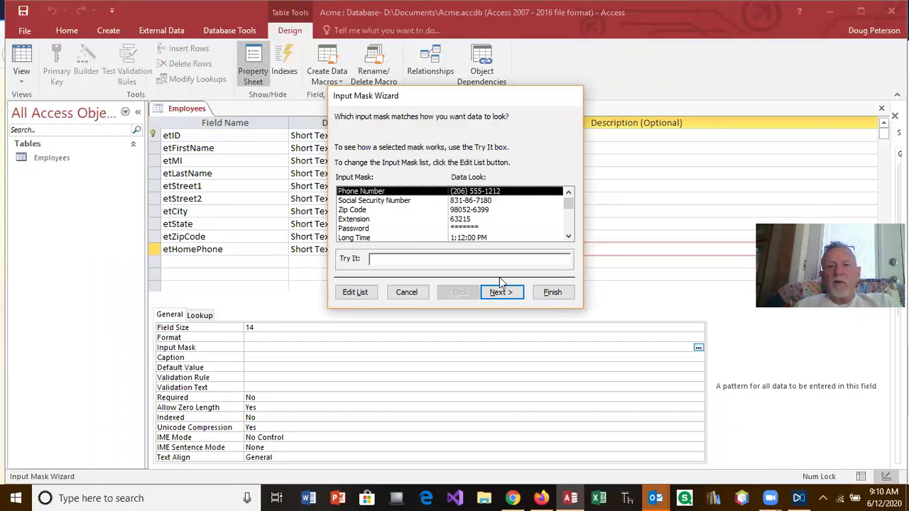
pyautogui.click(560, 293)
pyautogui.click(336, 384)
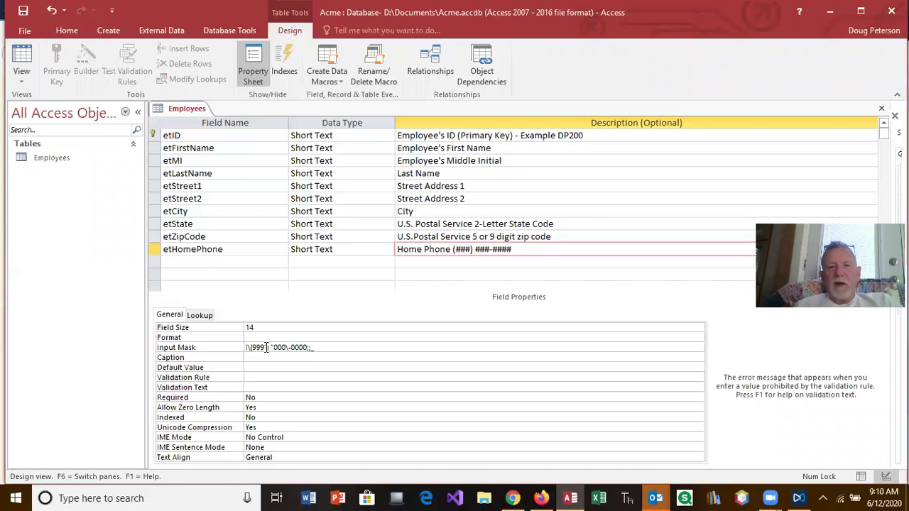
pyautogui.moveTo(267, 347); pyautogui.dragTo(249, 347)
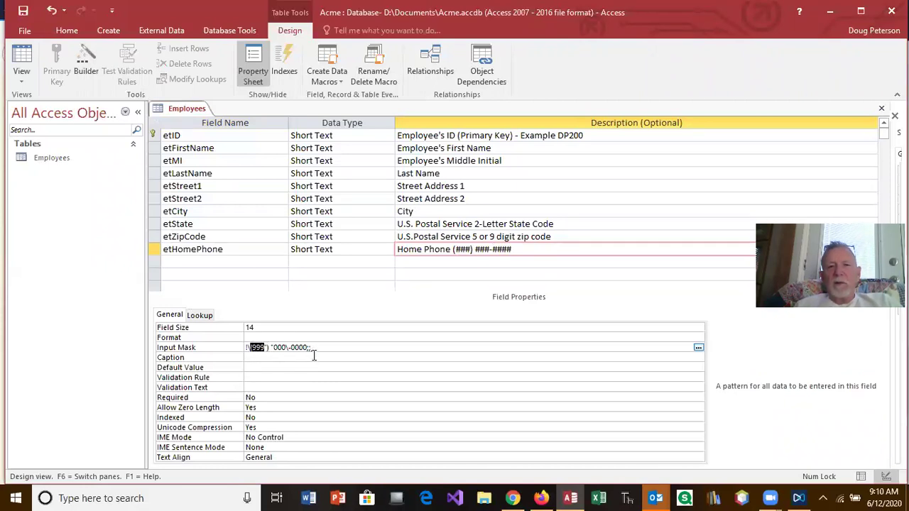
# Caption etHomePhone 'Home Phone', move to the next row, and view the Firefox lesson.
pyautogui.click(257, 358)
pyautogui.write('P')
pyautogui.press('BackSpace')
pyautogui.write('Home Phone')
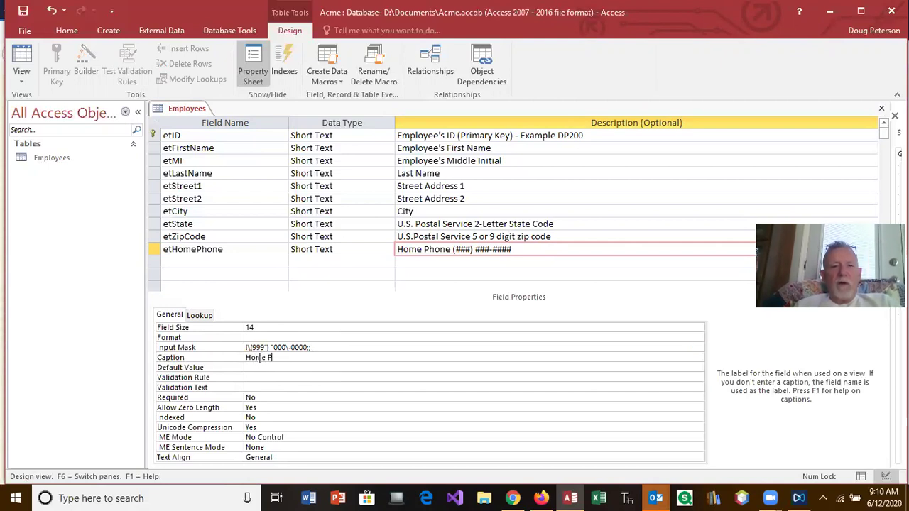
pyautogui.click(209, 260)
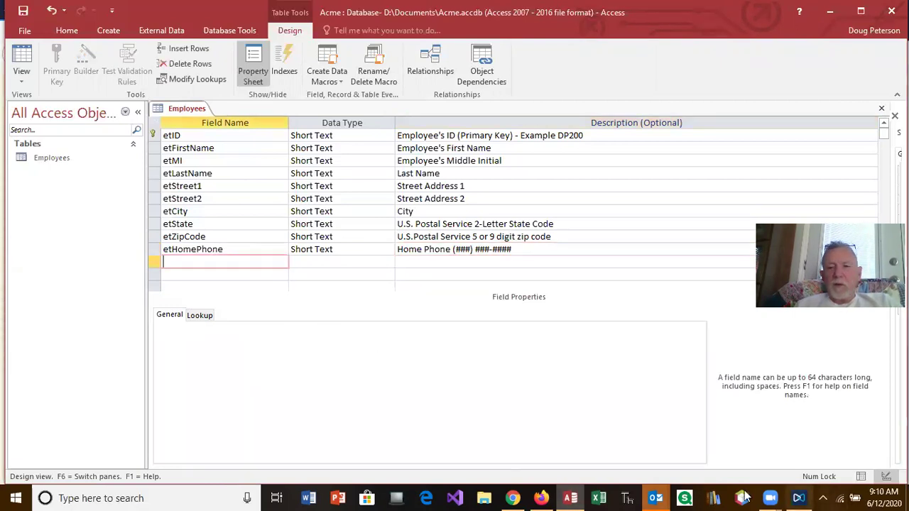
pyautogui.click(542, 497)
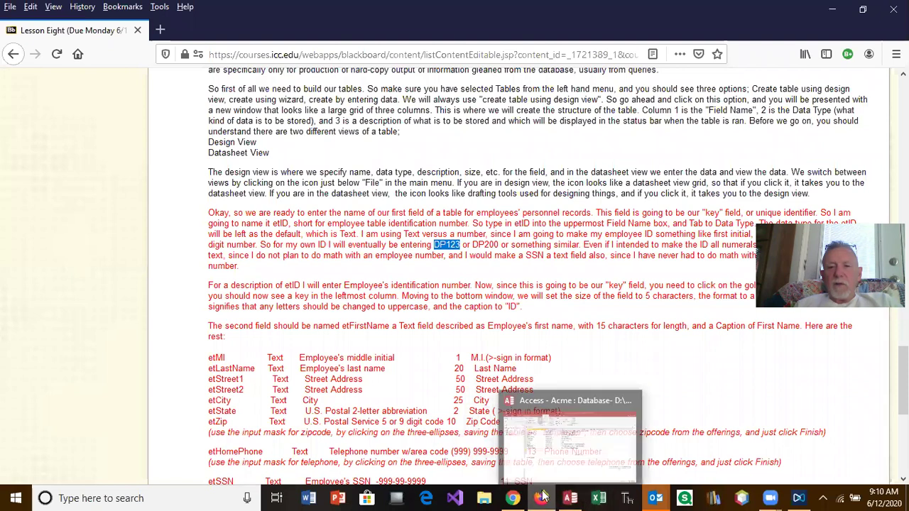
pyautogui.click(570, 498)
pyautogui.write('etSSN')
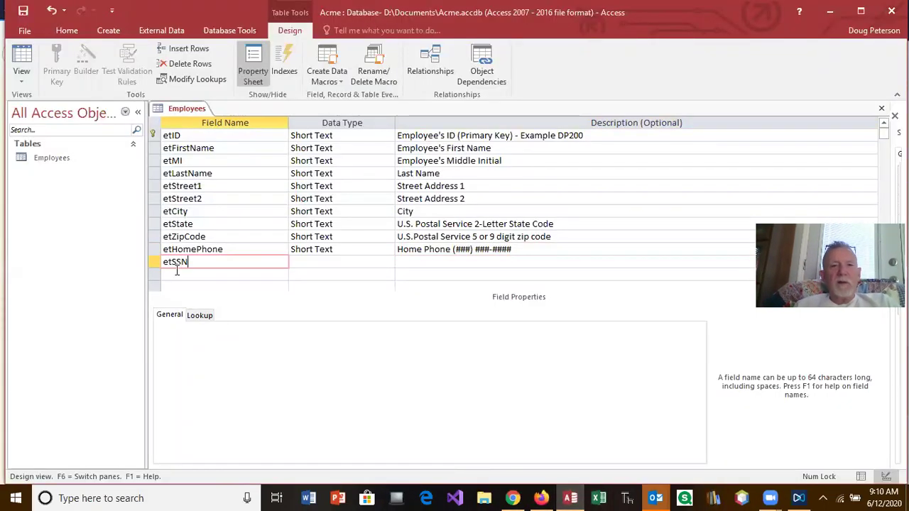
# Describe etSSN as 'Social Security Number', set its field size to 11, and start its input mask.
pyautogui.press('Tab')
pyautogui.press('Tab')
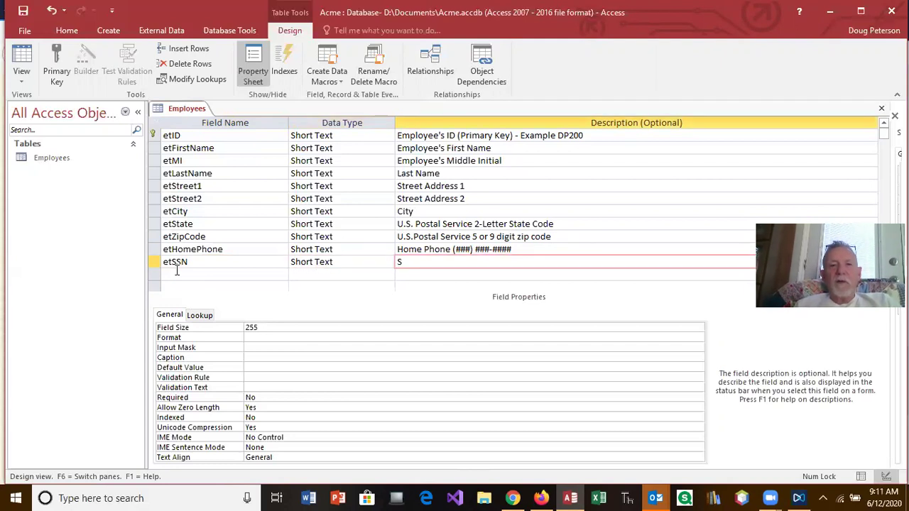
pyautogui.write('Social Sec')
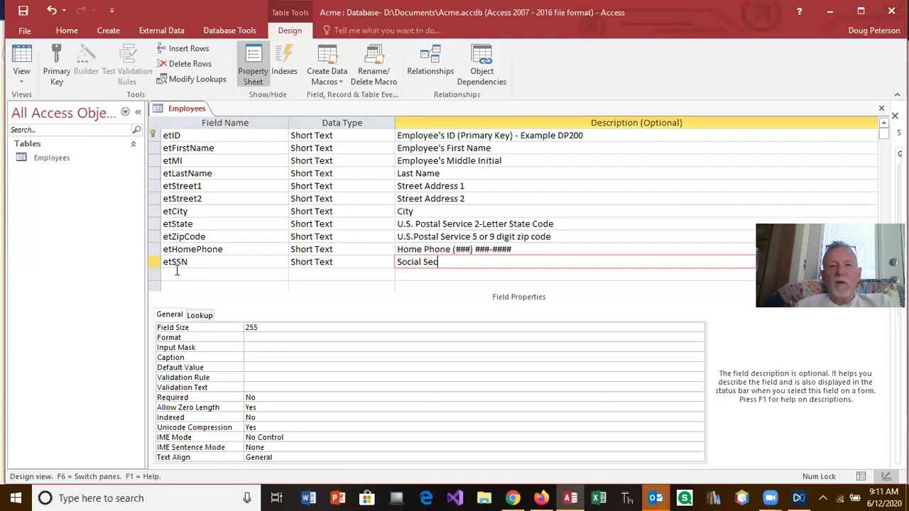
pyautogui.write('urity Number')
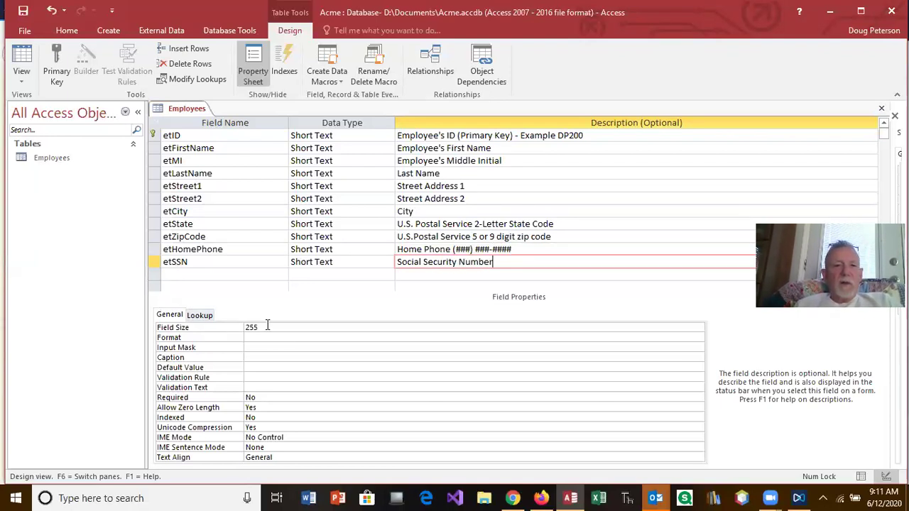
pyautogui.moveTo(267, 325); pyautogui.dragTo(229, 329)
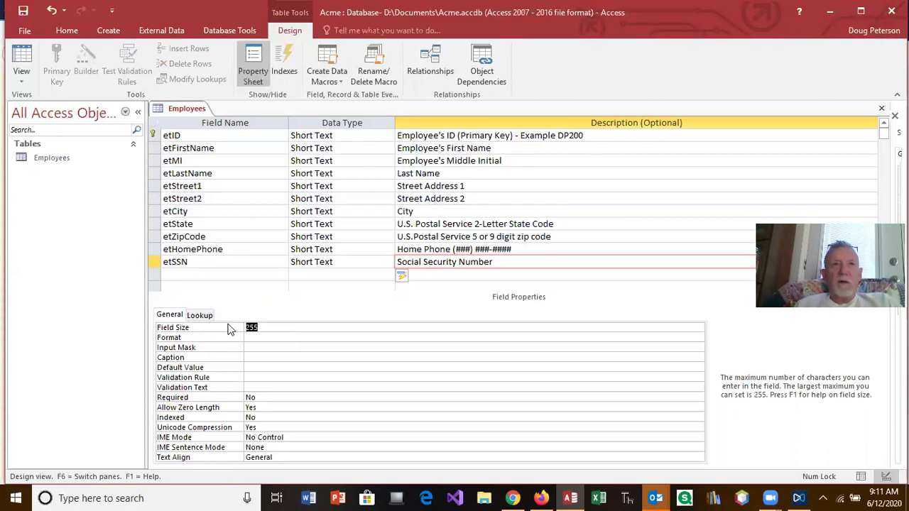
pyautogui.write('11')
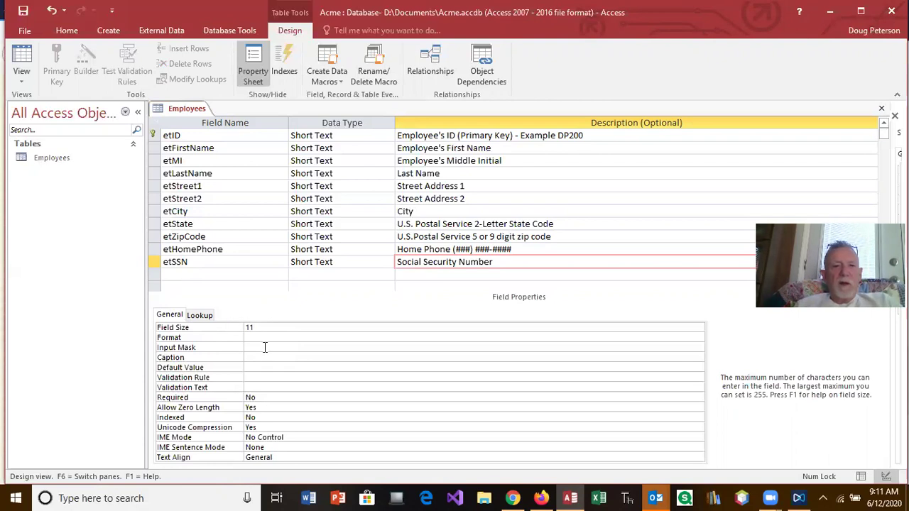
pyautogui.click(264, 347)
pyautogui.click(699, 348)
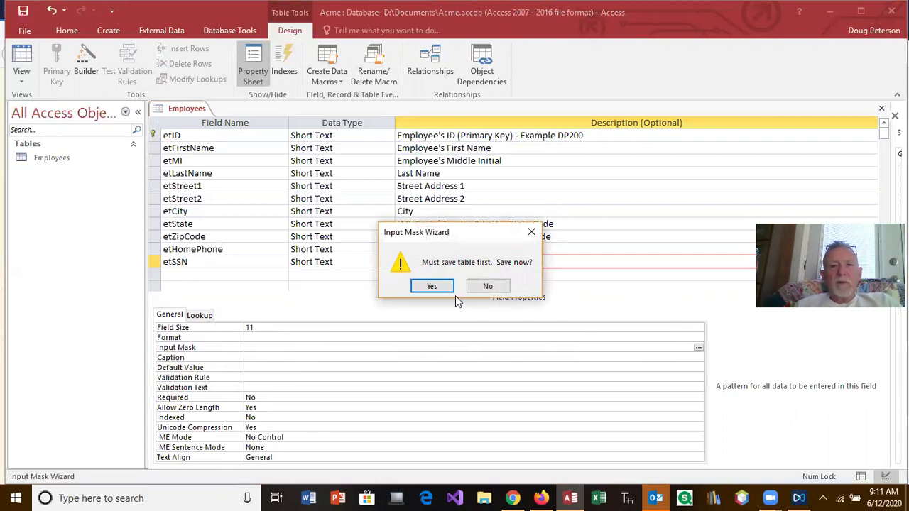
# Save the table and apply the Social Security Number mask 000\-00\-0000;;_ to etSSN.
pyautogui.click(431, 287)
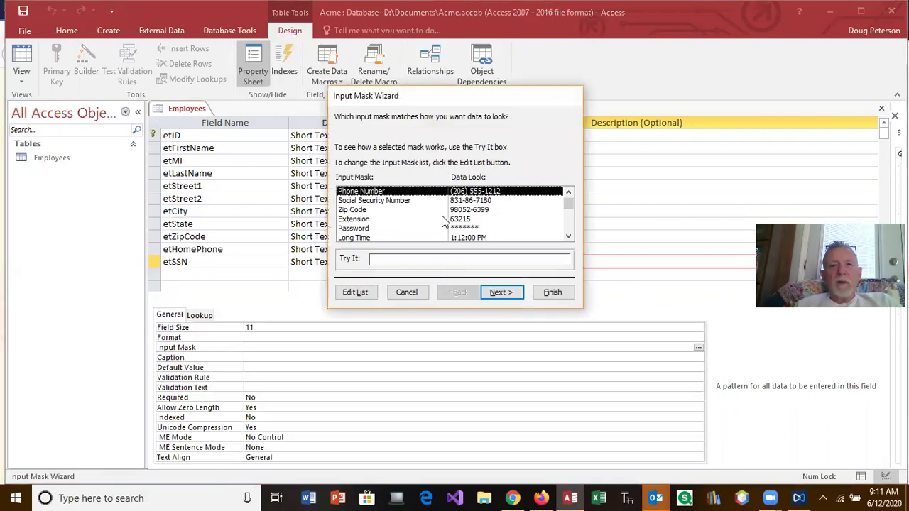
pyautogui.click(384, 201)
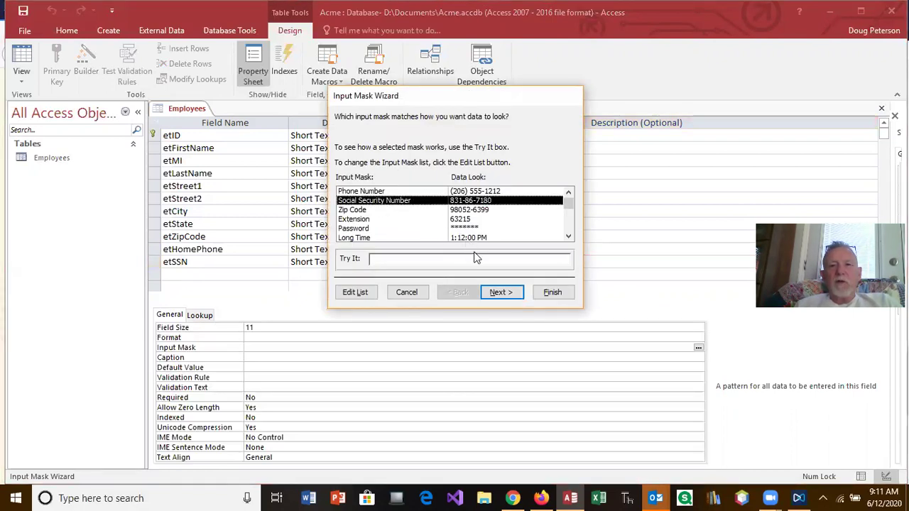
pyautogui.click(552, 292)
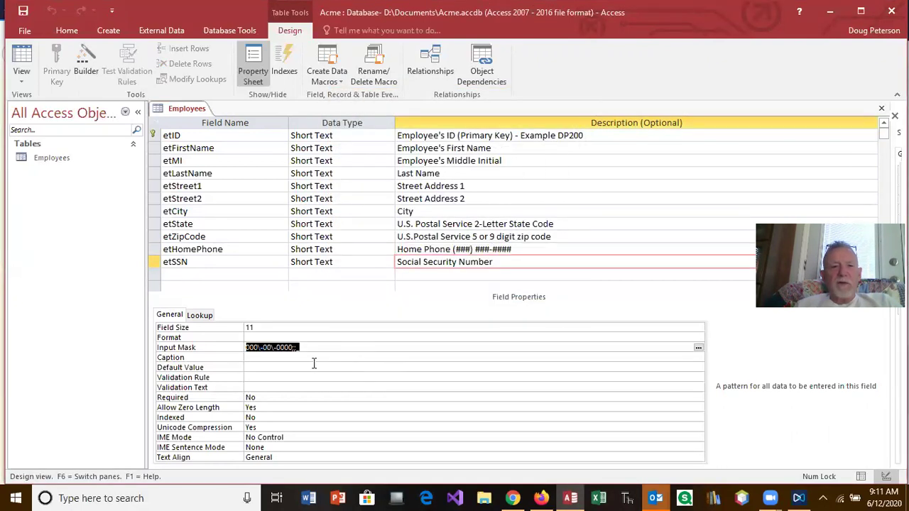
pyautogui.click(291, 364)
# Caption etSSN 'SSN', start the next field row, and view the Firefox lesson.
pyautogui.click(269, 359)
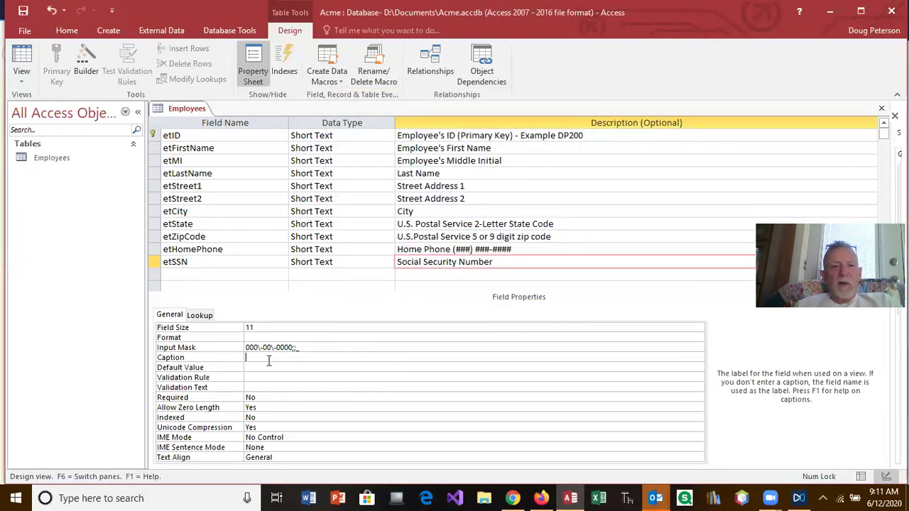
pyautogui.write('Social ')
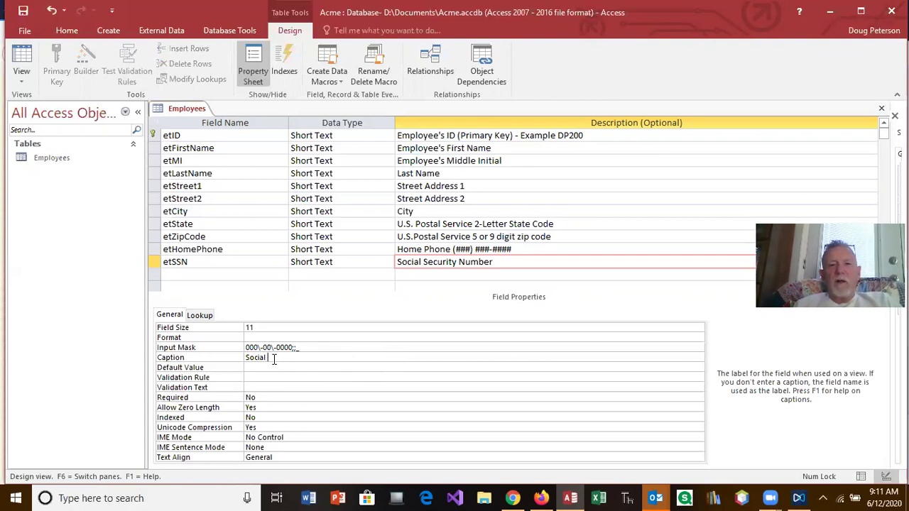
pyautogui.write('Security Num')
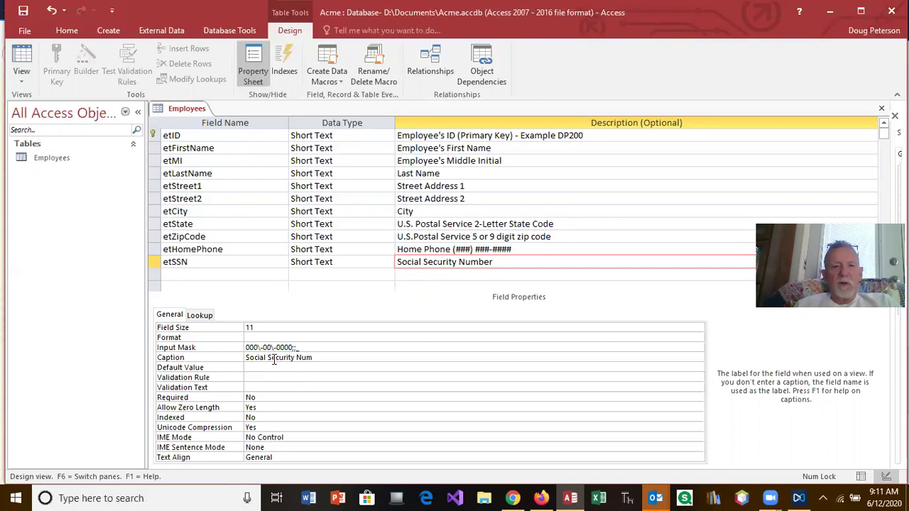
pyautogui.write('ber')
pyautogui.press('BackSpace')
pyautogui.press('BackSpace')
pyautogui.press('BackSpace')
pyautogui.press('BackSpace')
pyautogui.press('BackSpace')
pyautogui.press('BackSpace')
pyautogui.press('BackSpace')
pyautogui.press('BackSpace')
pyautogui.press('BackSpace')
pyautogui.press('BackSpace')
pyautogui.press('BackSpace')
pyautogui.press('BackSpace')
pyautogui.press('BackSpace')
pyautogui.press('BackSpace')
pyautogui.press('BackSpace')
pyautogui.press('BackSpace')
pyautogui.write('SN')
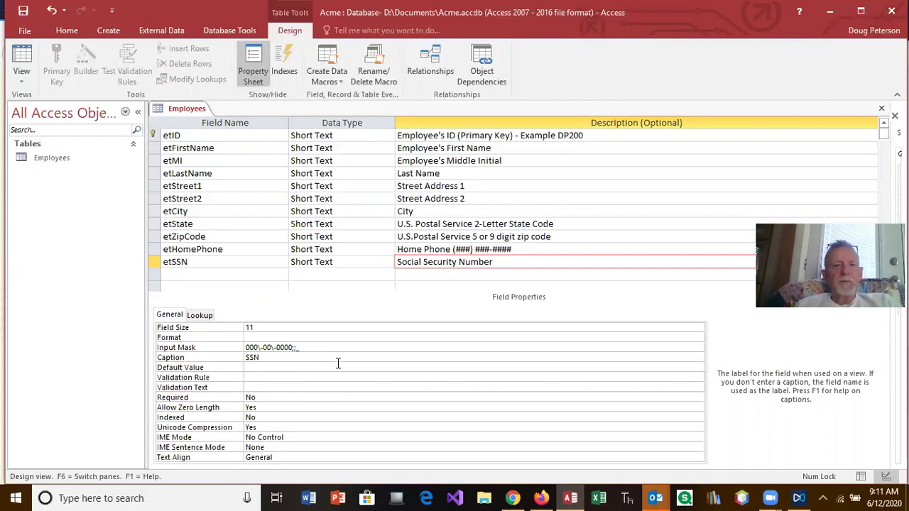
pyautogui.click(220, 275)
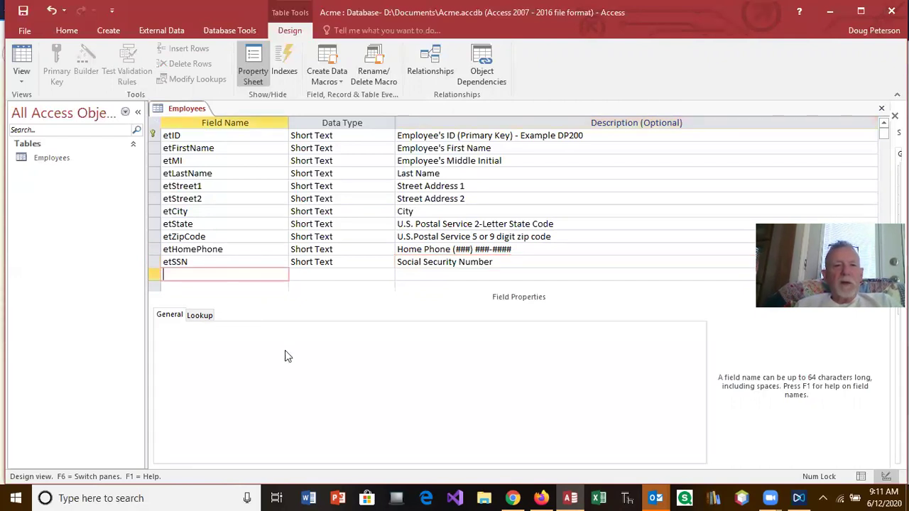
pyautogui.click(541, 498)
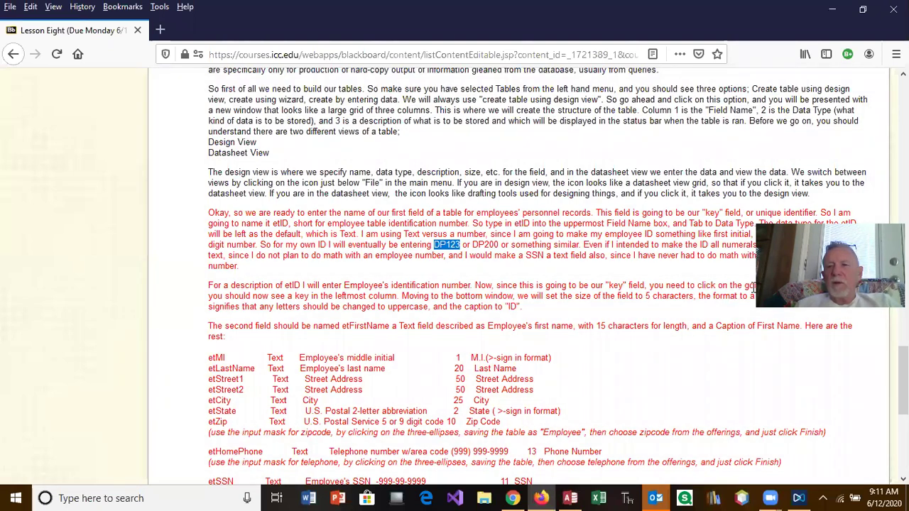
pyautogui.moveTo(759, 287); pyautogui.dragTo(693, 182)
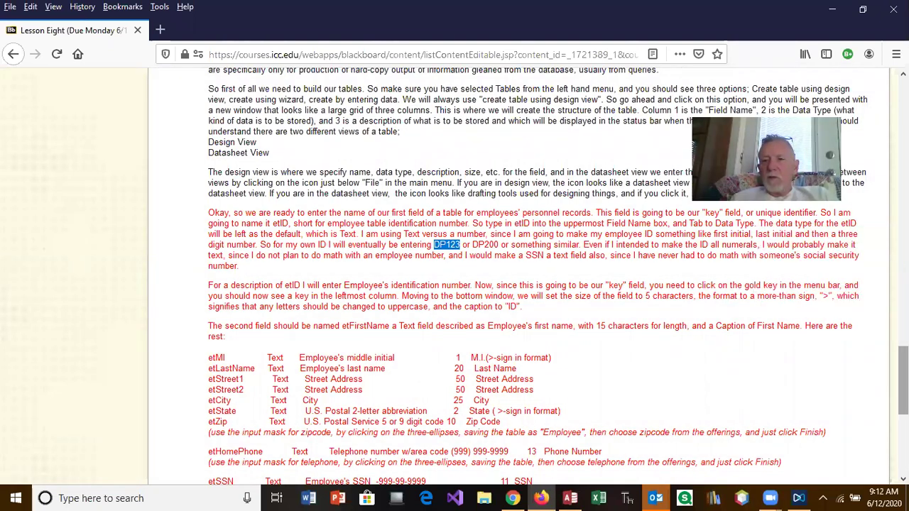
pyautogui.scroll(-4, 533, 284)
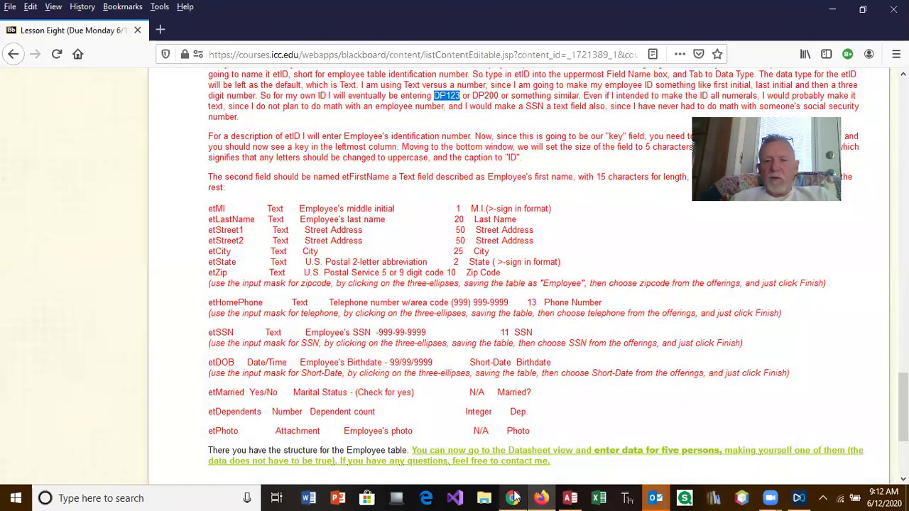
pyautogui.click(570, 498)
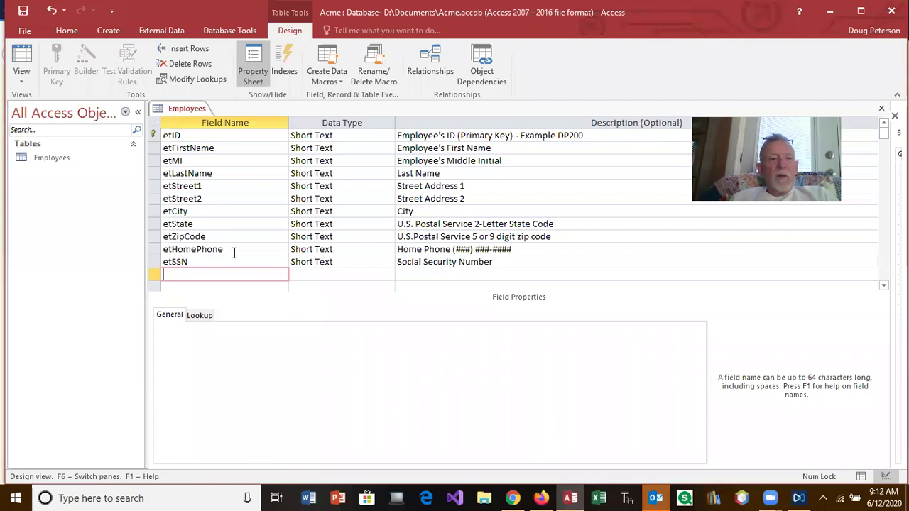
# Add an etDOB field with the Date/Time data type.
pyautogui.write('etDOB')
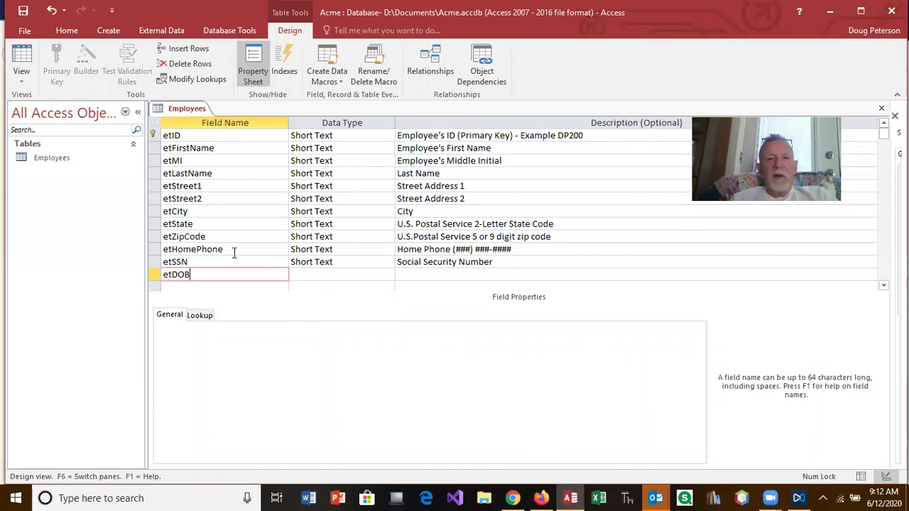
pyautogui.press('Tab')
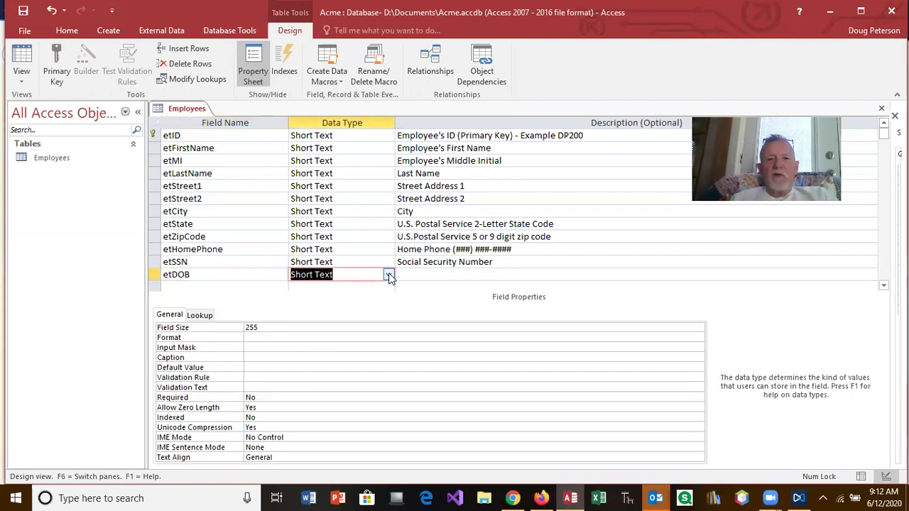
pyautogui.click(388, 274)
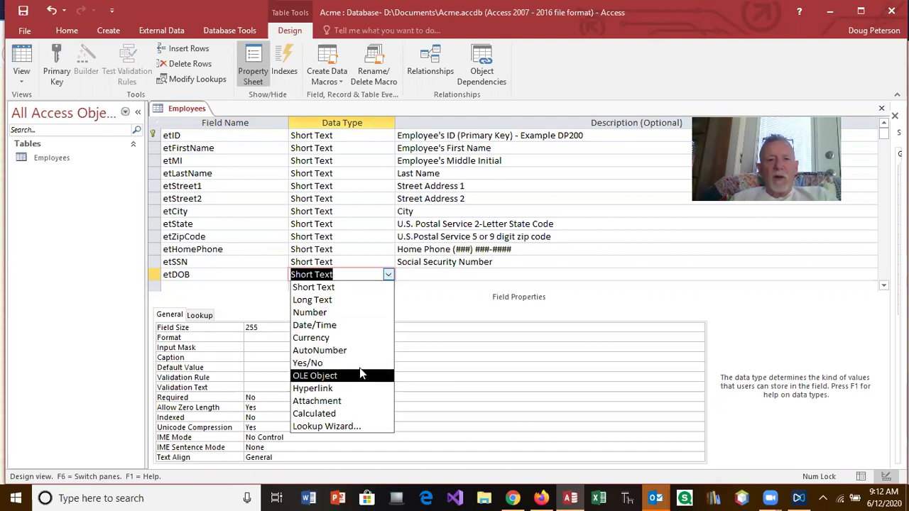
pyautogui.click(353, 325)
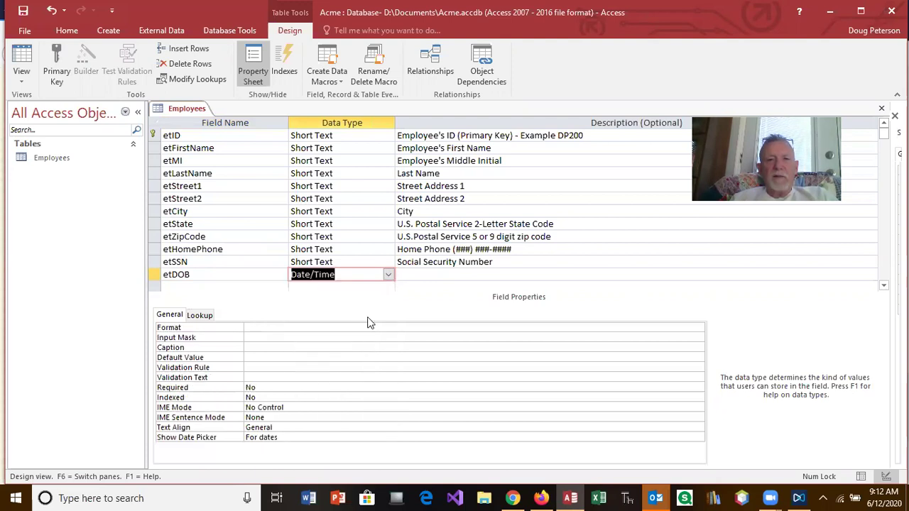
# Describe etDOB as 'Date of Birth - MM/DD/YYYY' and give it the Short Date format.
pyautogui.click(426, 277)
pyautogui.write('Date of Birth -')
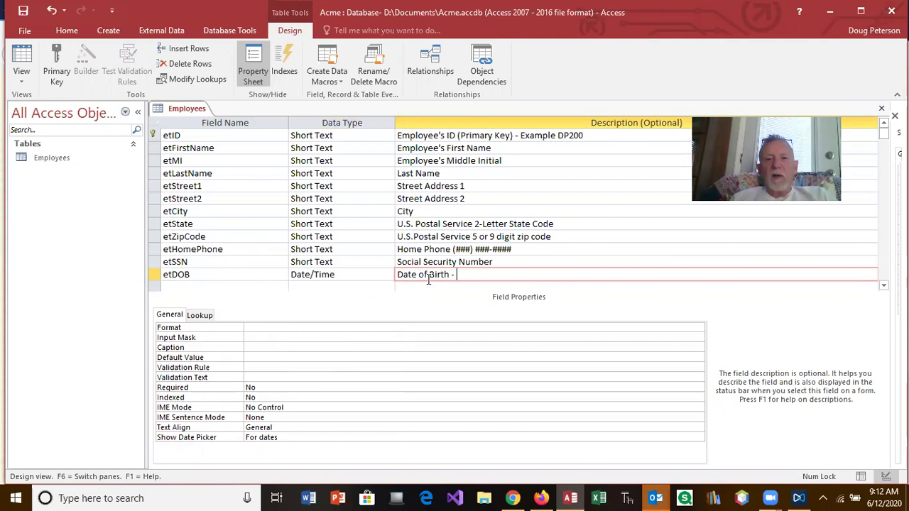
pyautogui.write('MM/DD/YY')
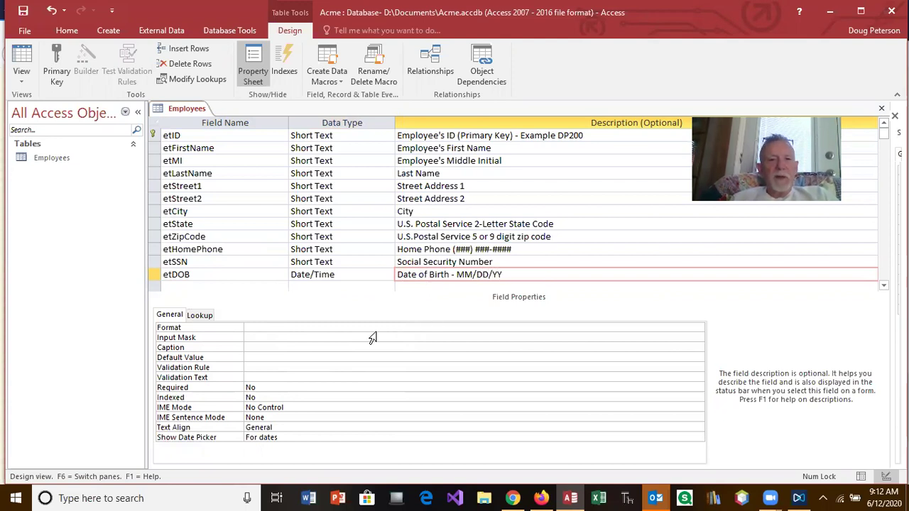
pyautogui.click(347, 329)
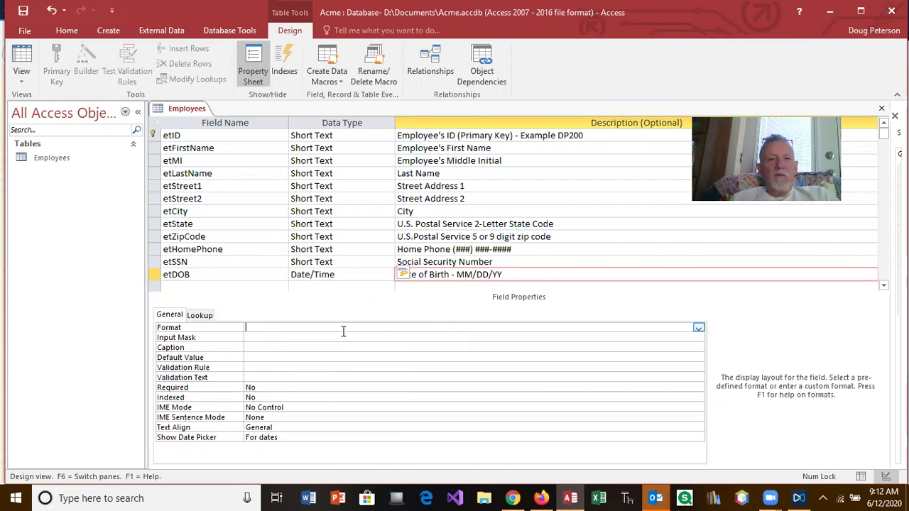
pyautogui.click(697, 329)
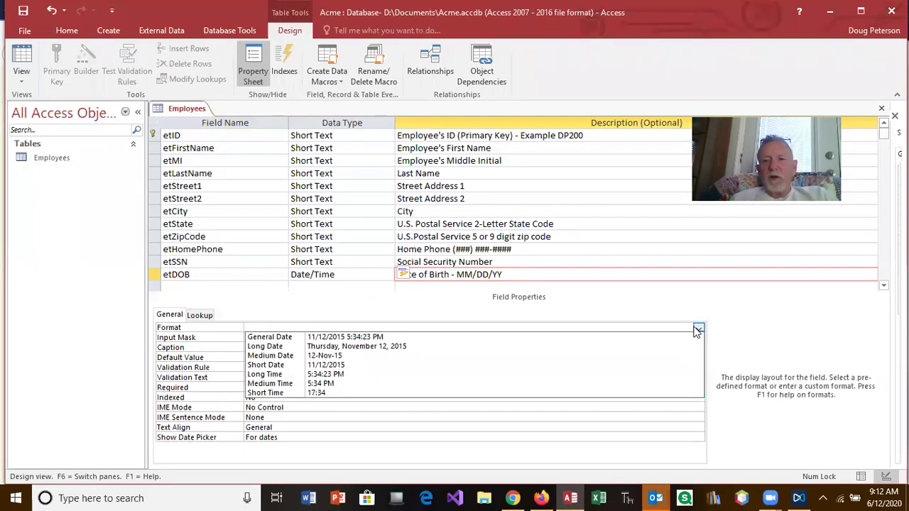
pyautogui.click(392, 365)
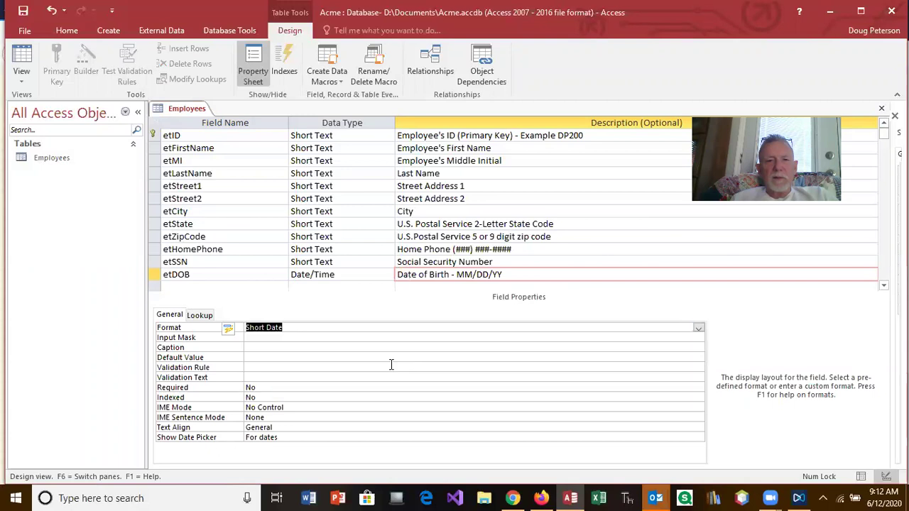
pyautogui.click(503, 271)
pyautogui.write('YY')
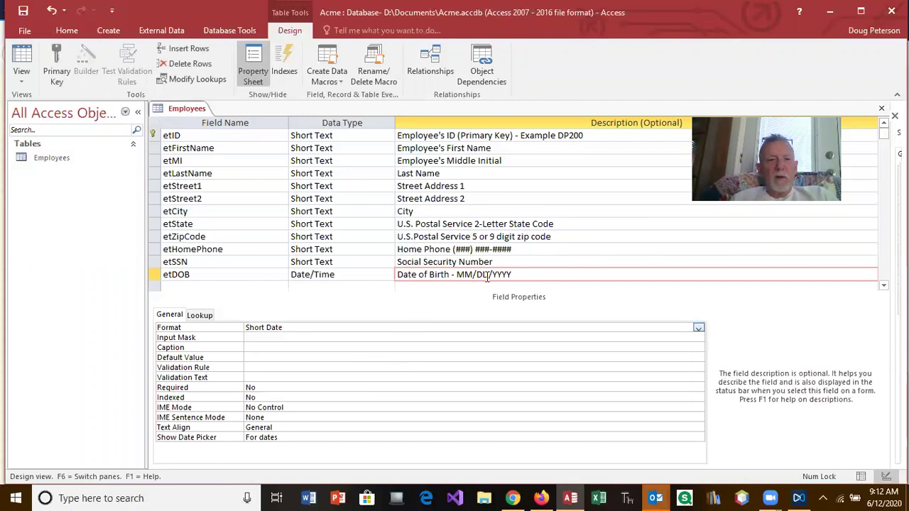
pyautogui.click(335, 337)
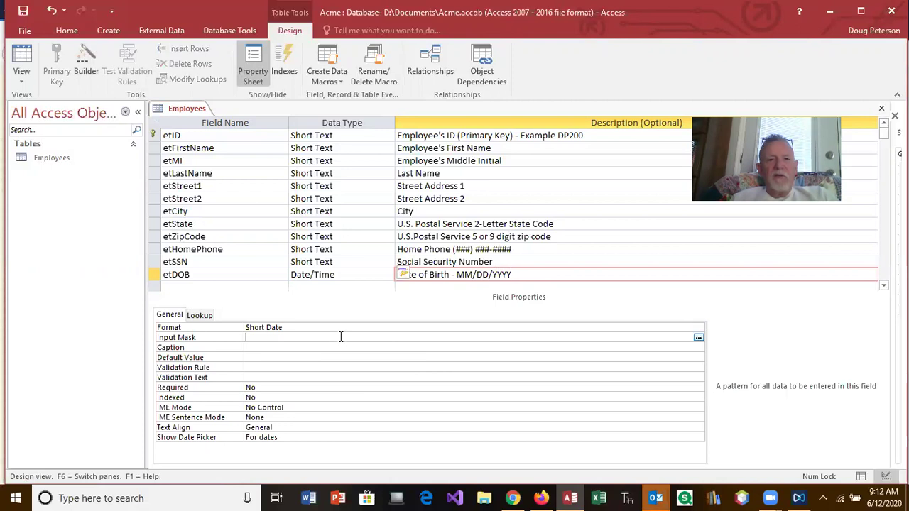
# Save the table and apply the Short Date input mask 99/99/0000;0;_ to etDOB.
pyautogui.click(699, 339)
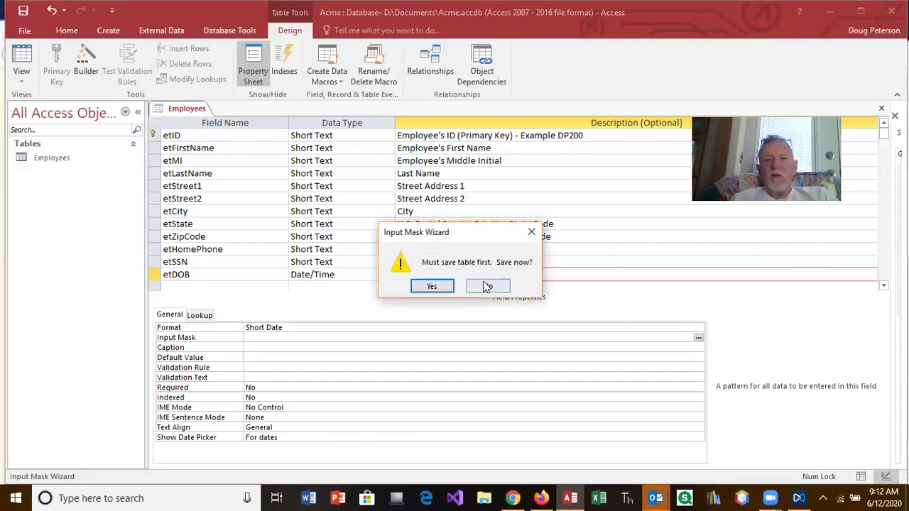
pyautogui.click(452, 284)
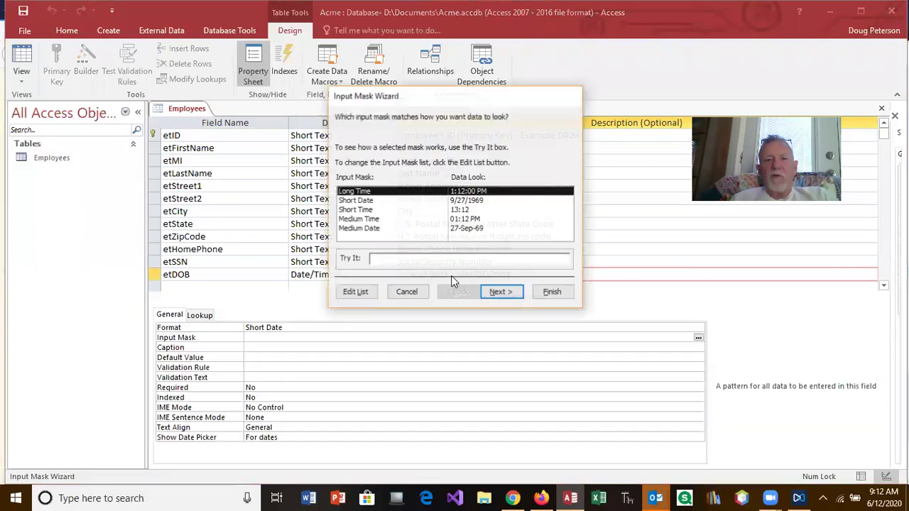
pyautogui.click(350, 201)
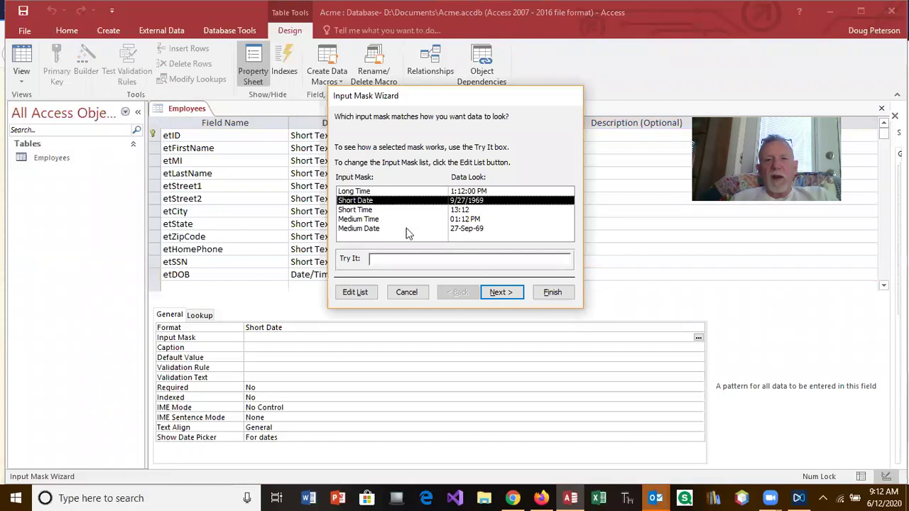
pyautogui.click(552, 293)
# Set the etDOB caption to 'Birth Date'.
pyautogui.click(368, 345)
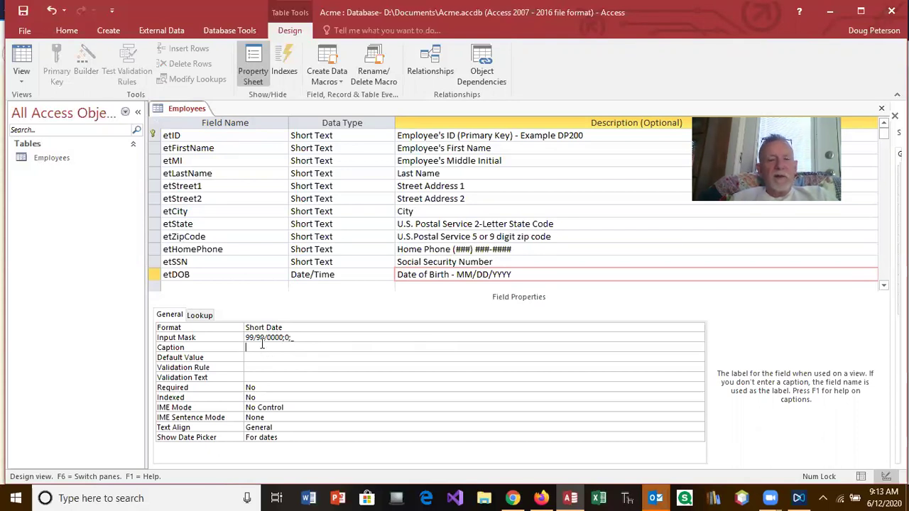
pyautogui.press('BackSpace')
pyautogui.write('Birth Date')
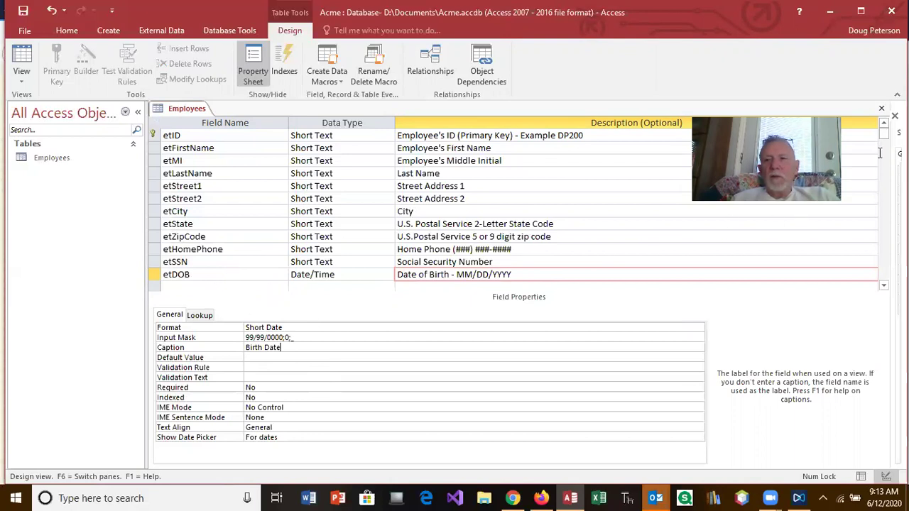
# Go to the blank row below etDOB and bring up the Firefox lesson page with the remaining fields.
pyautogui.click(885, 285)
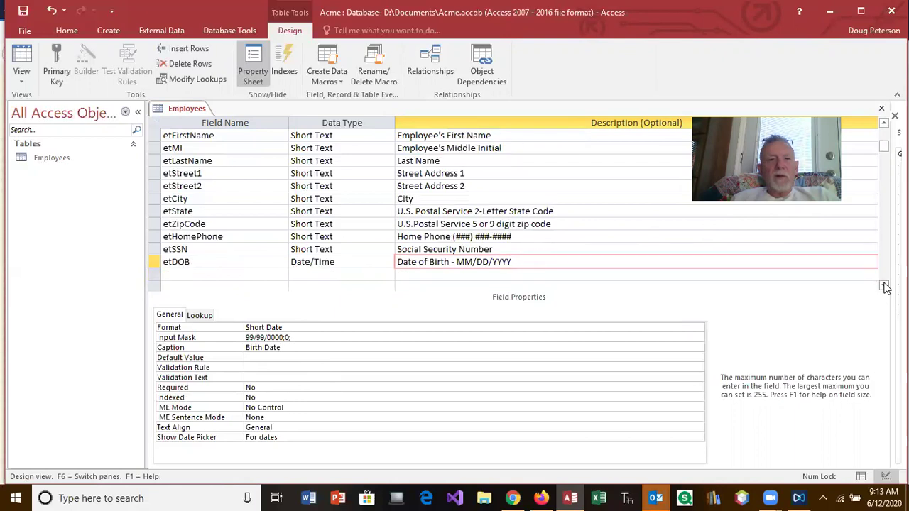
pyautogui.press('Down')
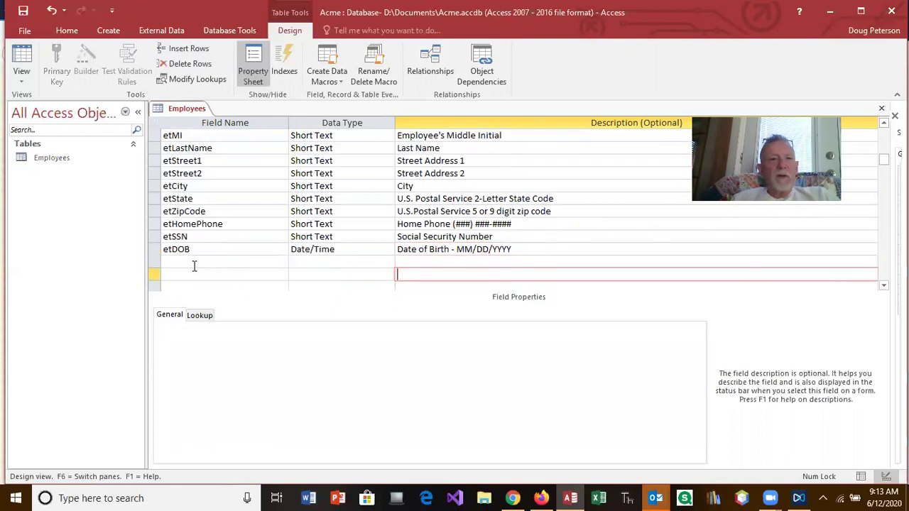
pyautogui.click(194, 264)
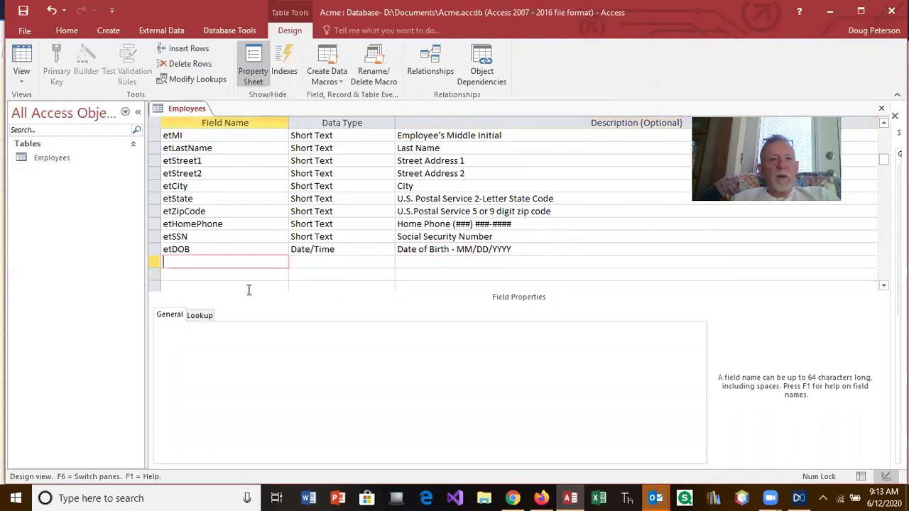
pyautogui.click(540, 498)
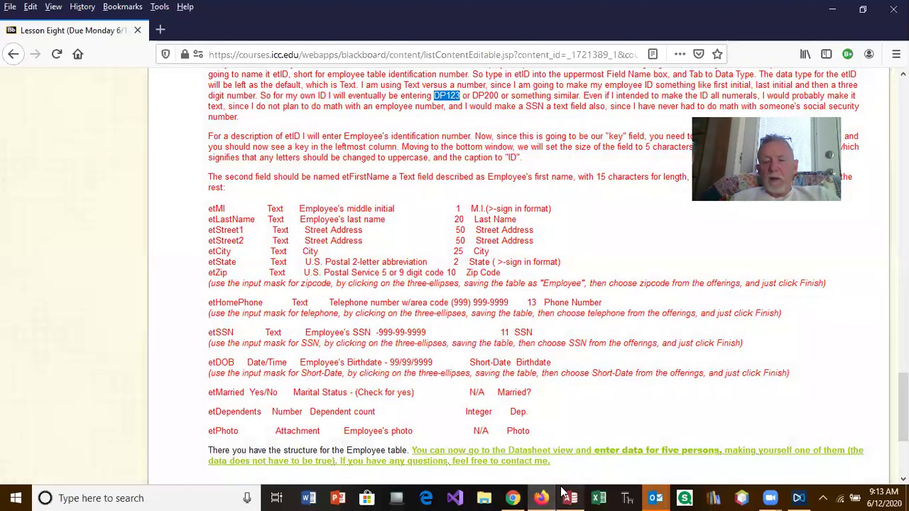
# Back in Access, add an etMarried field with the Yes/No data type.
pyautogui.click(569, 497)
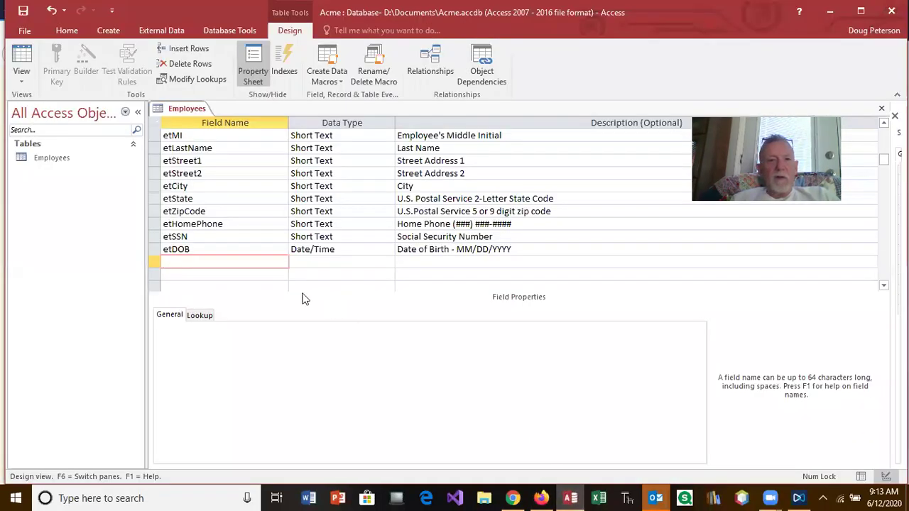
pyautogui.write('etMarried?')
pyautogui.press('Tab')
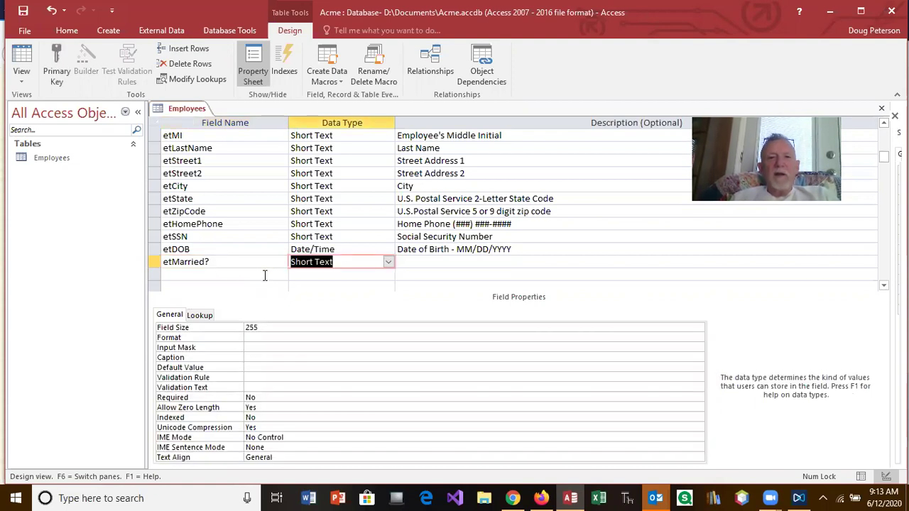
pyautogui.click(221, 264)
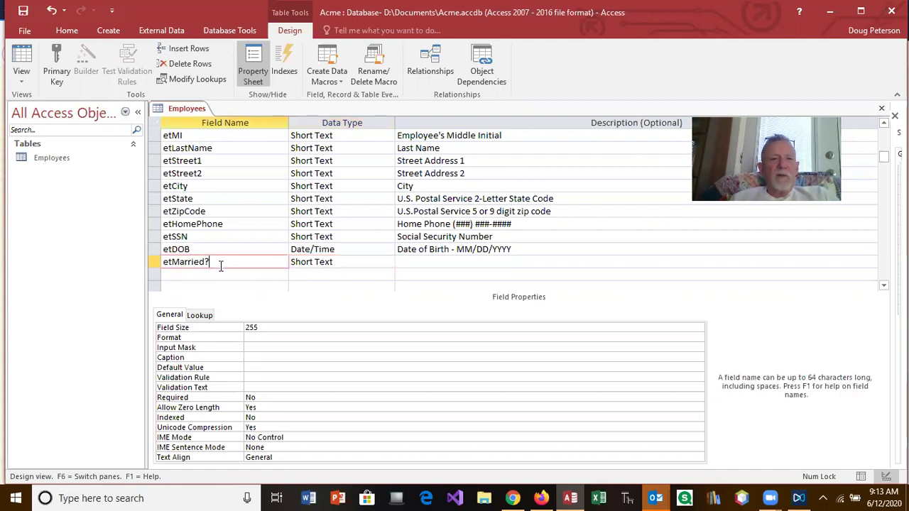
pyautogui.click(337, 262)
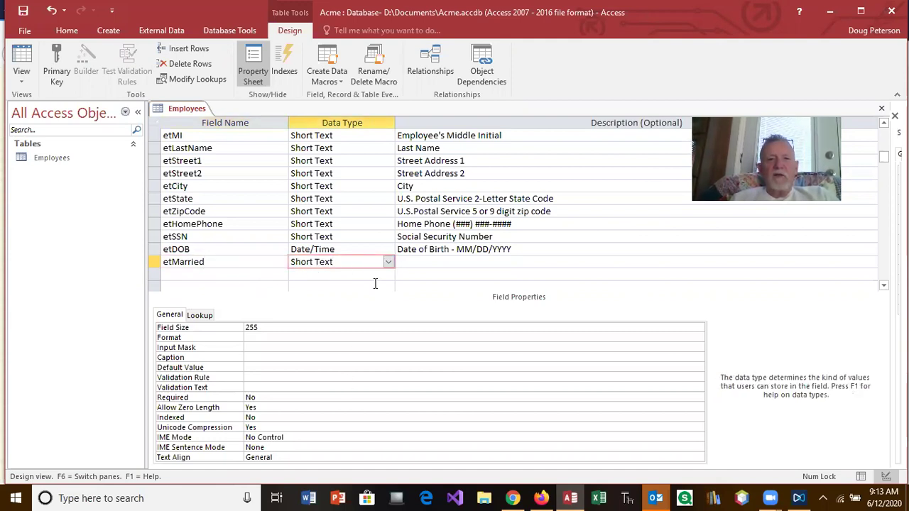
pyautogui.click(388, 262)
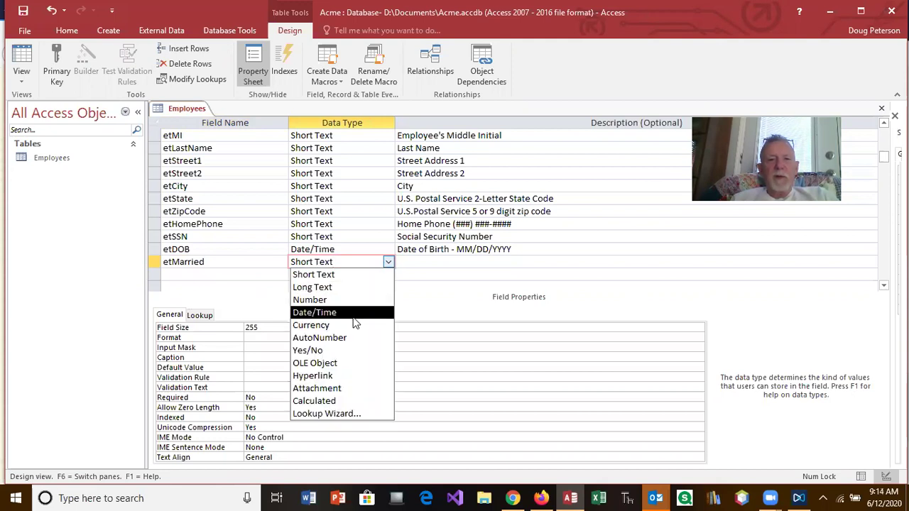
pyautogui.click(345, 350)
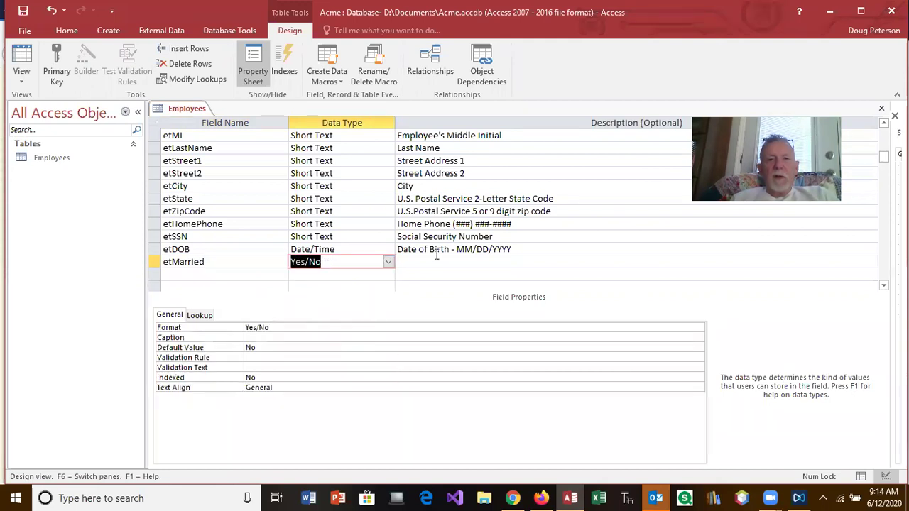
# Describe etMarried as 'Married = Yes, Single/Divorced/Widow(er) = No'.
pyautogui.click(437, 260)
pyautogui.write('Married =Yes, S')
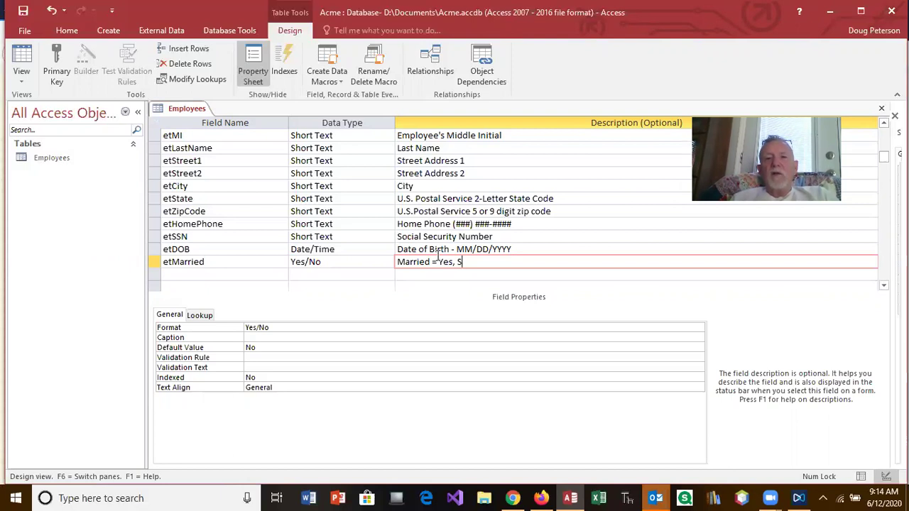
pyautogui.write('ingle/')
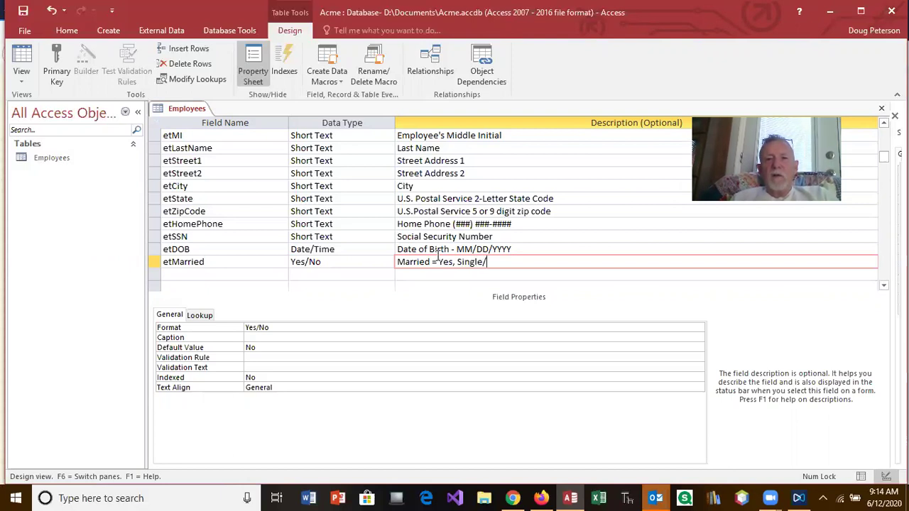
pyautogui.write('Divorced/Widow(er) = No')
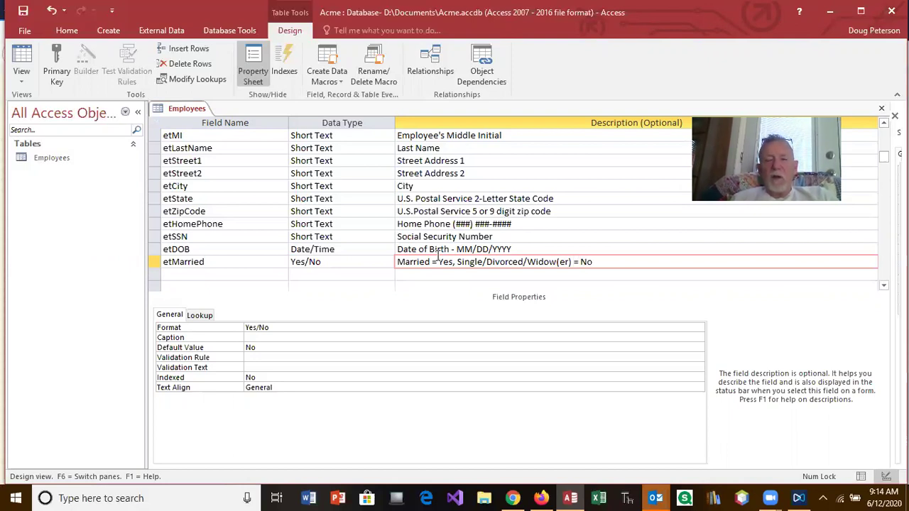
# Caption etMarried 'Married?' and start an etDependents field on the next row.
pyautogui.click(259, 328)
pyautogui.click(283, 337)
pyautogui.write('Marie')
pyautogui.press('BackSpace')
pyautogui.write('ied?')
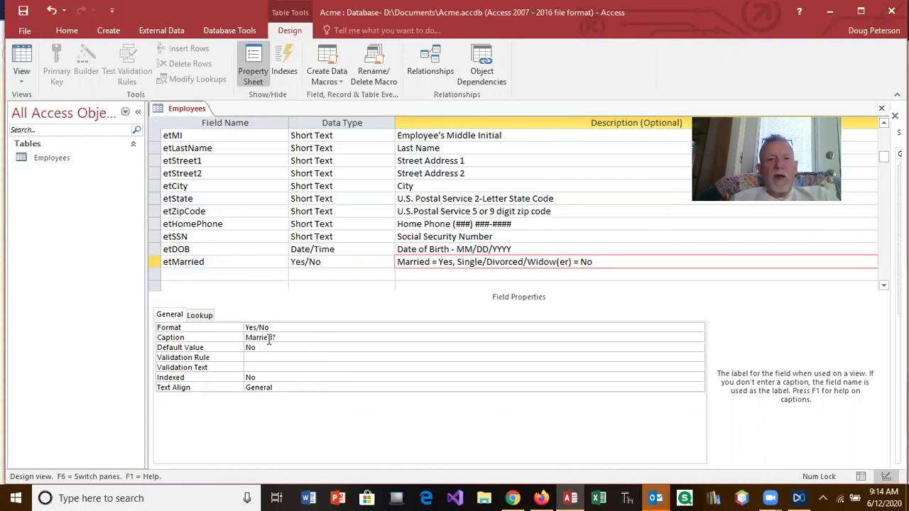
pyautogui.click(198, 275)
pyautogui.write('etDependents')
# Make etDependents a Number field described as 'Number of legal dependents'.
pyautogui.press('Tab')
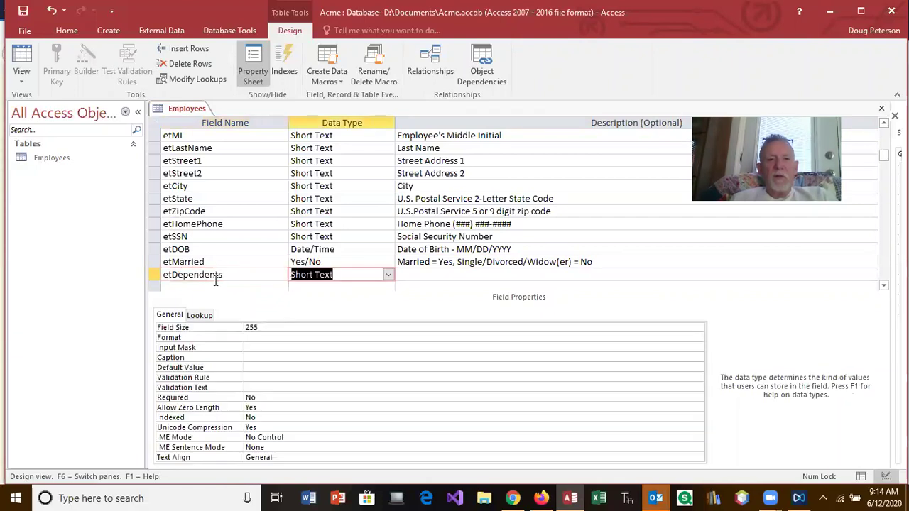
pyautogui.click(389, 274)
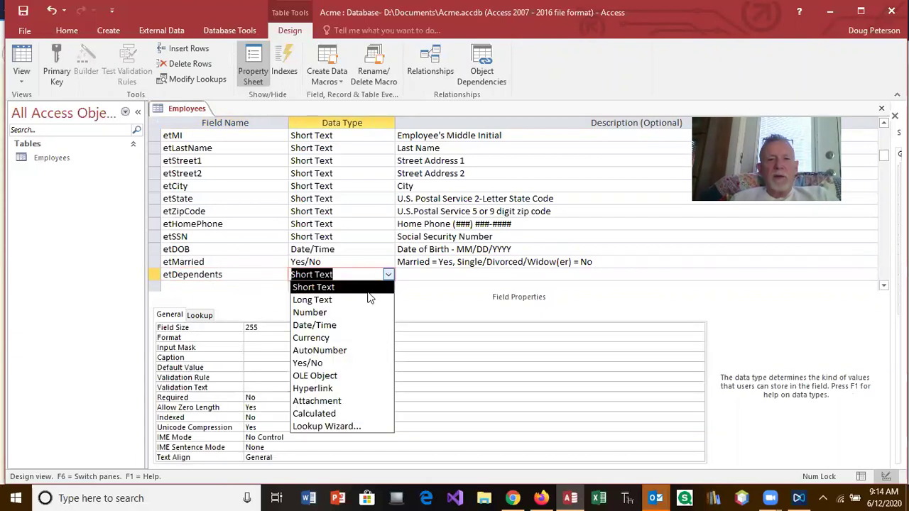
pyautogui.click(343, 317)
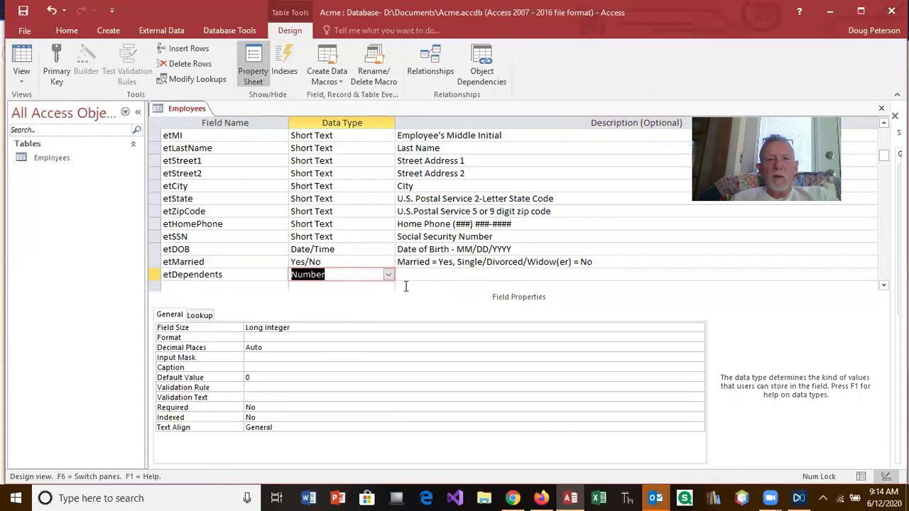
pyautogui.click(410, 277)
pyautogui.write('Num')
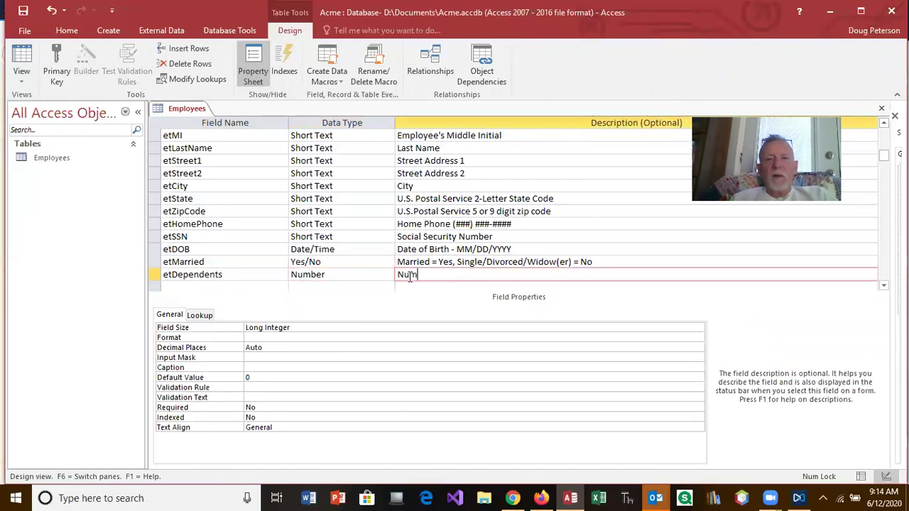
pyautogui.write('ber of deb')
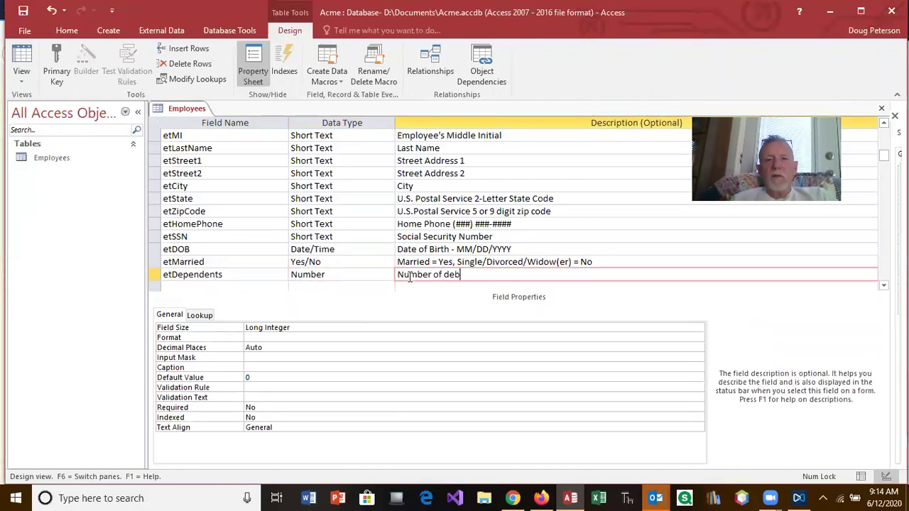
pyautogui.press('BackSpace')
pyautogui.press('BackSpace')
pyautogui.press('BackSpace')
pyautogui.write('lega')
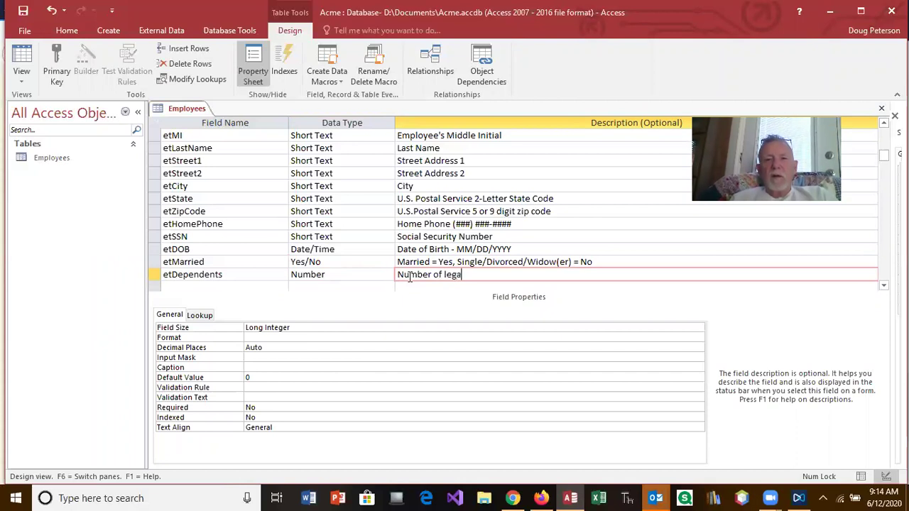
pyautogui.write('l dependents')
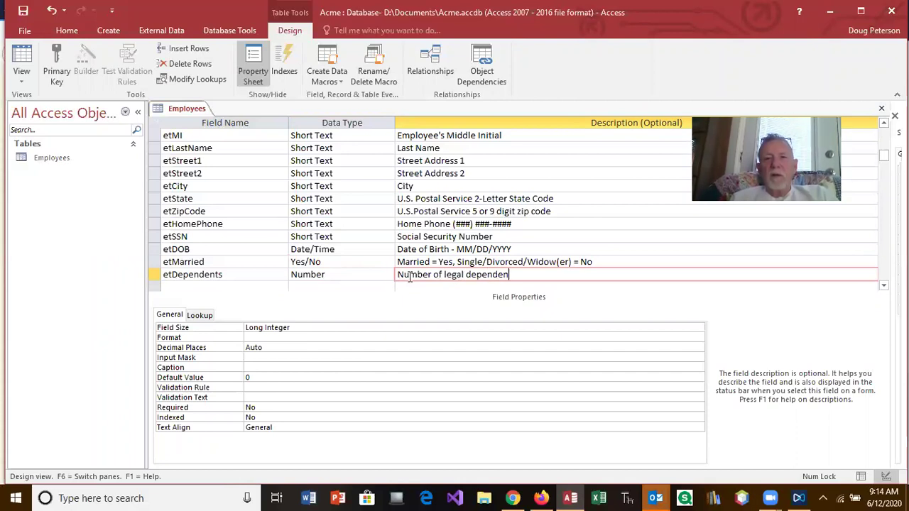
# Set the etDependents field size to Integer with 0 decimal places.
pyautogui.click(300, 328)
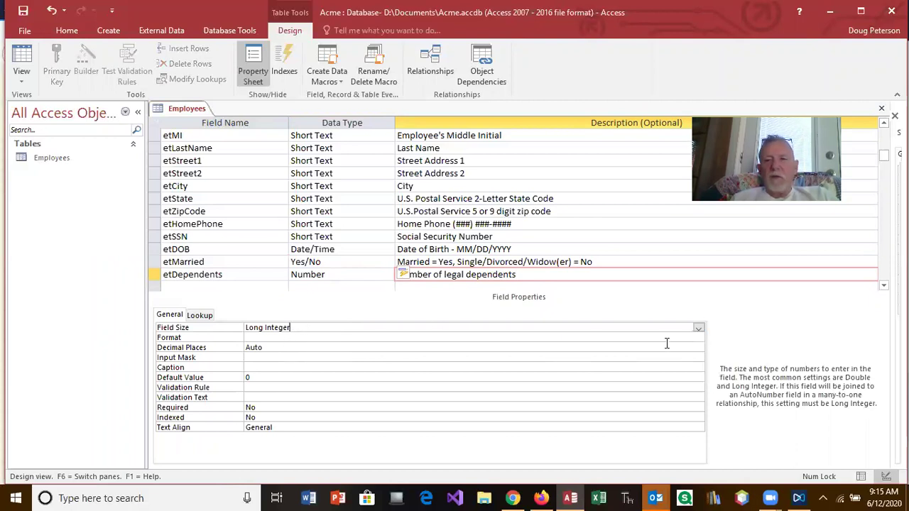
pyautogui.click(699, 329)
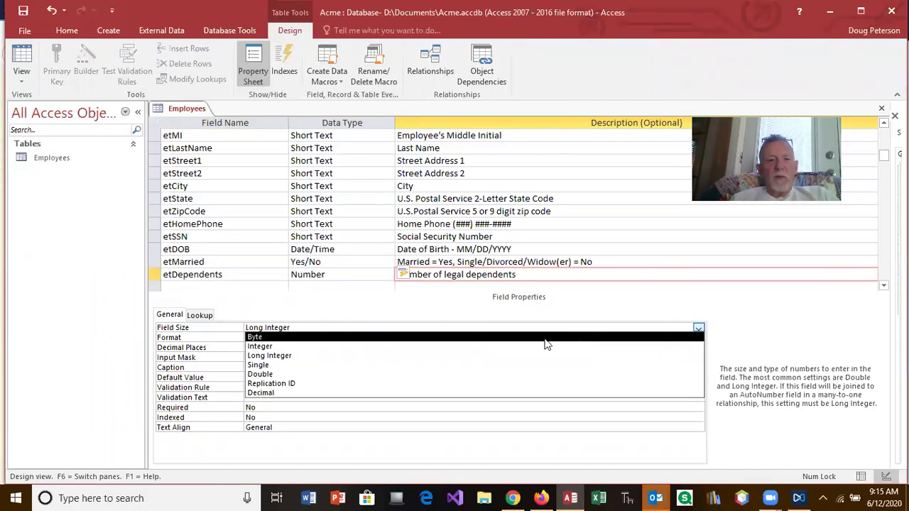
pyautogui.click(280, 346)
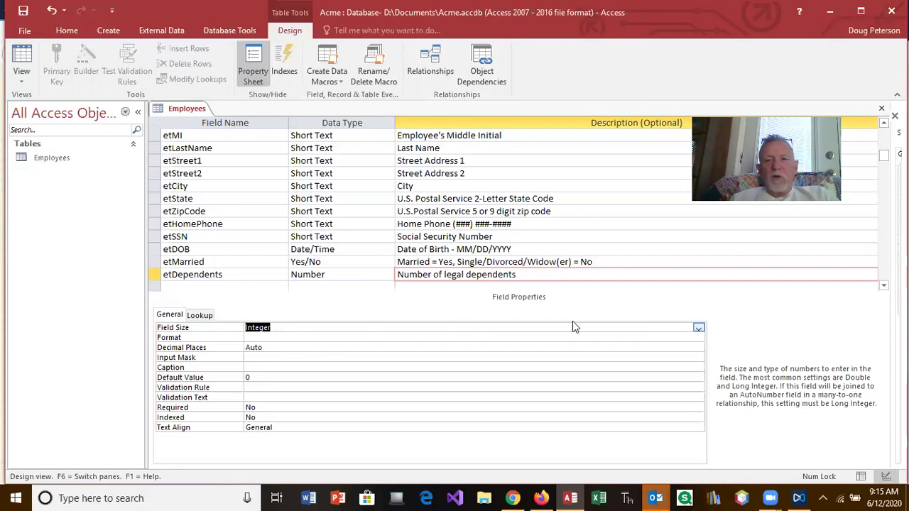
pyautogui.click(698, 329)
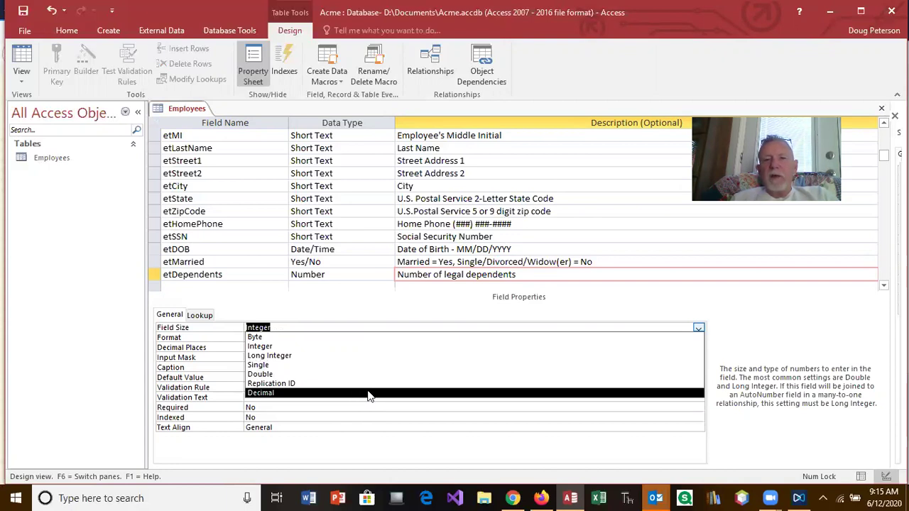
pyautogui.click(754, 322)
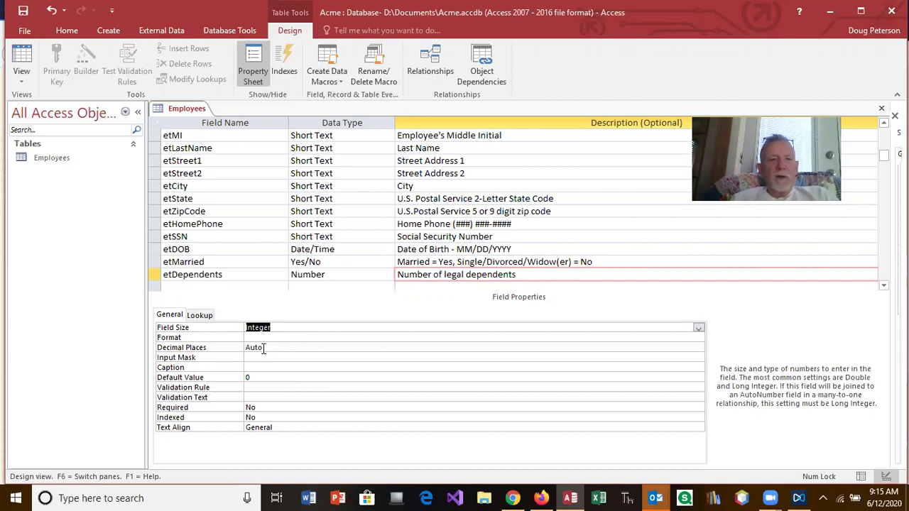
pyautogui.click(231, 348)
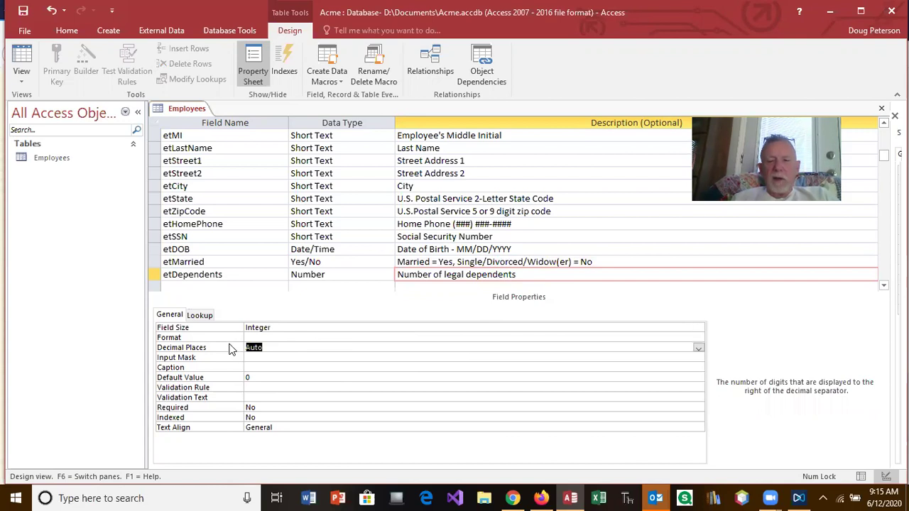
pyautogui.write('0')
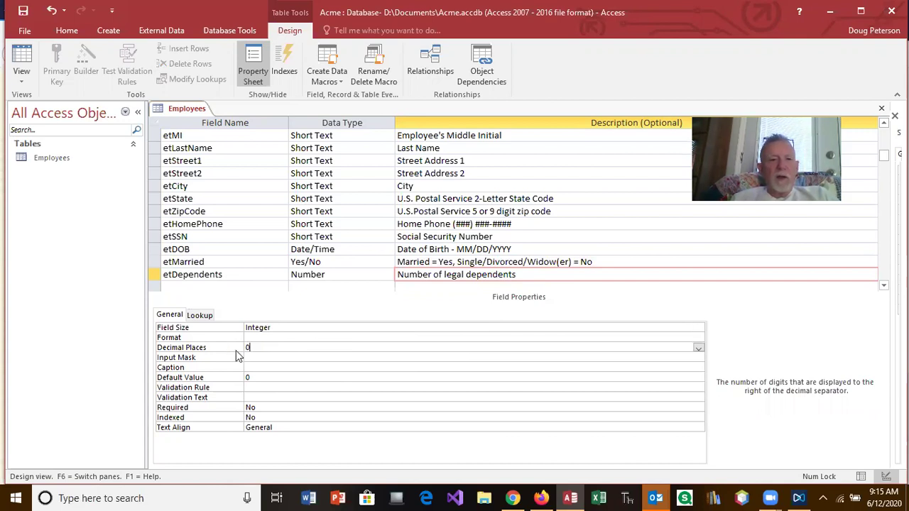
# Set the etDependents caption to 'Dep.'.
pyautogui.click(252, 368)
pyautogui.write('Dep')
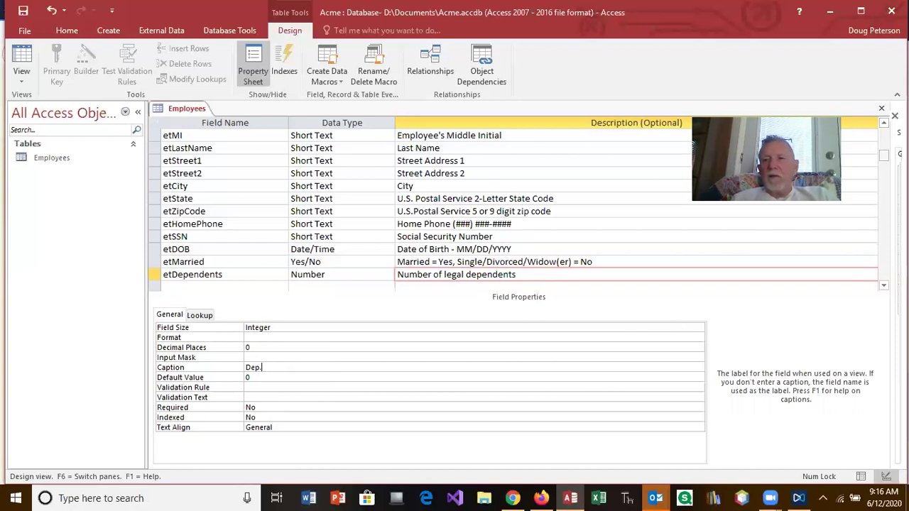
pyautogui.press('F6')
# Check the remaining instructions on the Firefox lesson page, then return to the table design.
pyautogui.scroll(-4, 515, 209)
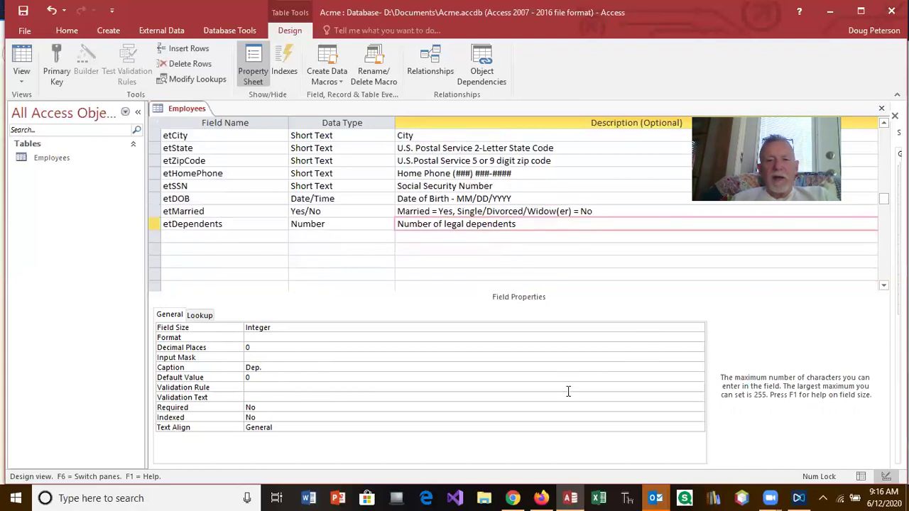
pyautogui.click(541, 497)
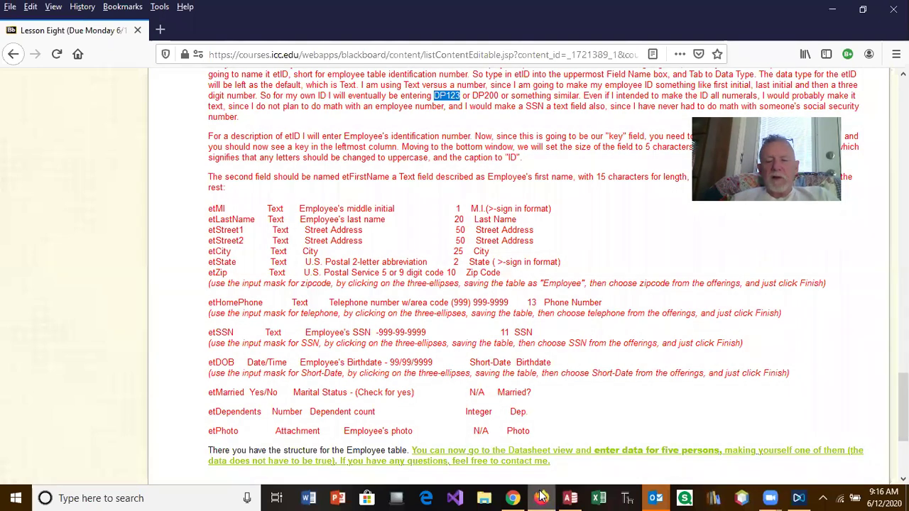
pyautogui.moveTo(546, 496)
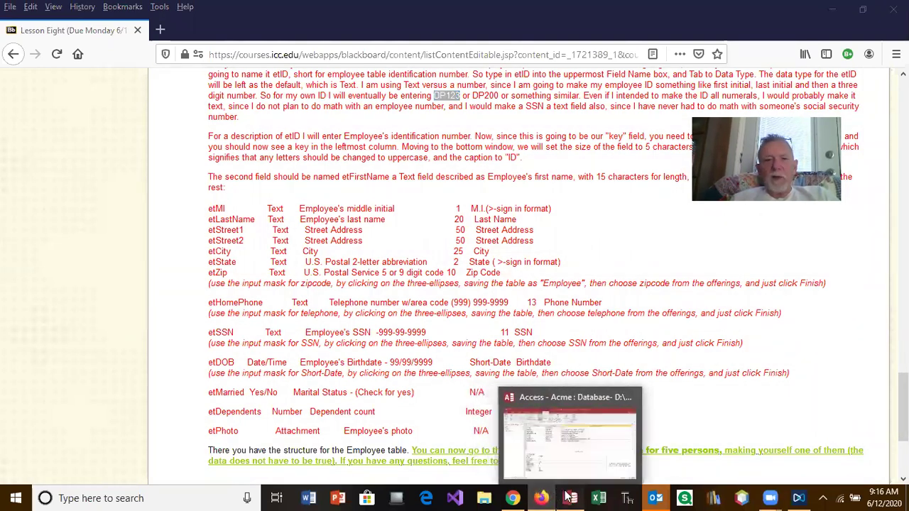
pyautogui.click(570, 498)
# Add an etPhoto field with the Attachment data type.
pyautogui.write('etPhoto')
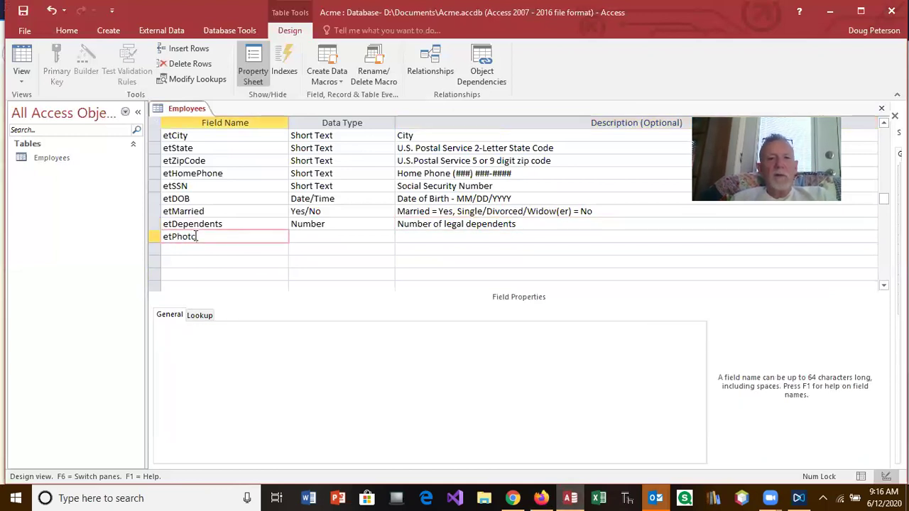
pyautogui.press('Tab')
pyautogui.write('aT')
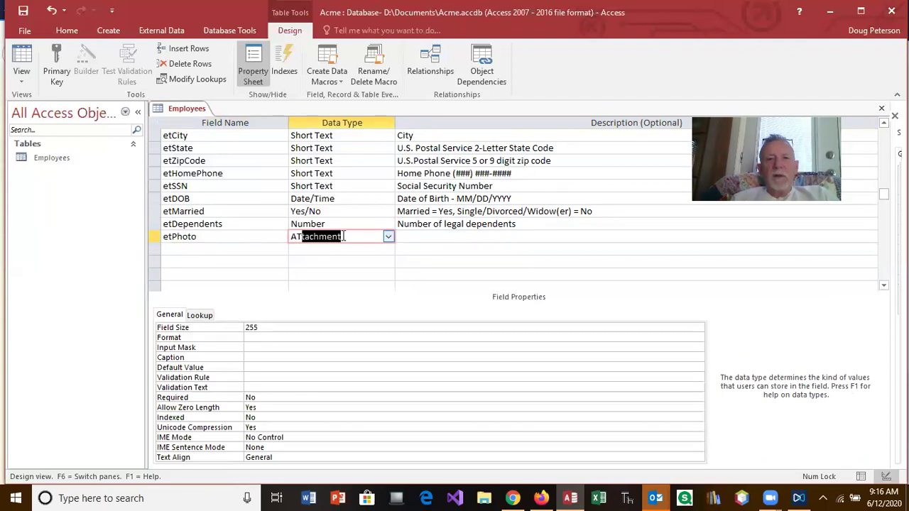
pyautogui.click(421, 237)
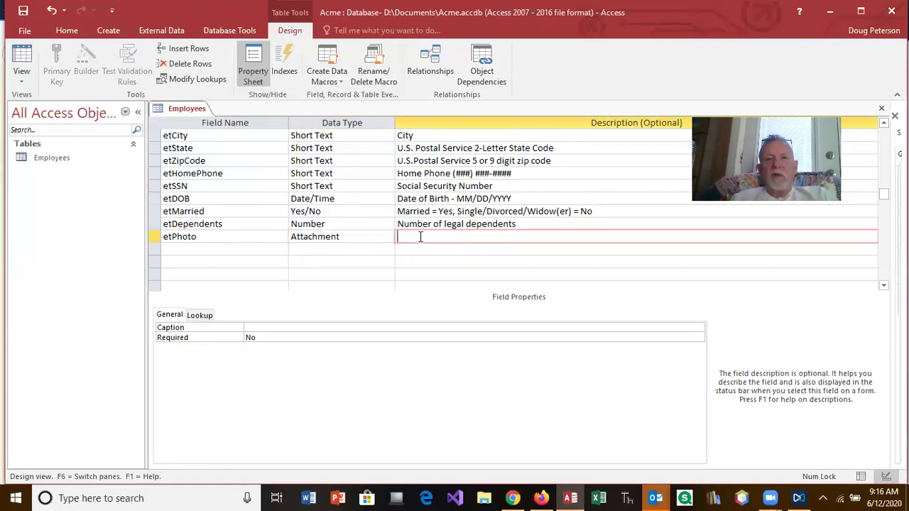
# Describe and caption etPhoto as 'Photo', then save the table and switch to Datasheet view.
pyautogui.write('Photo')
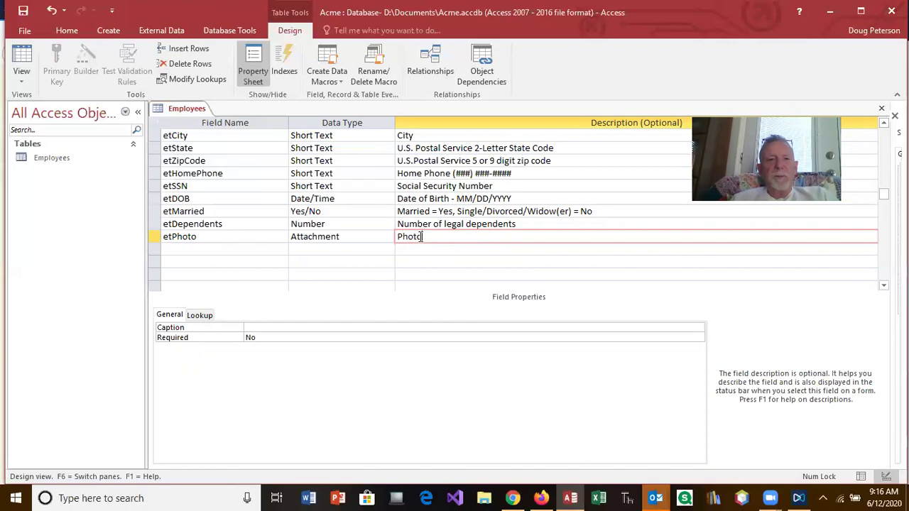
pyautogui.click(299, 337)
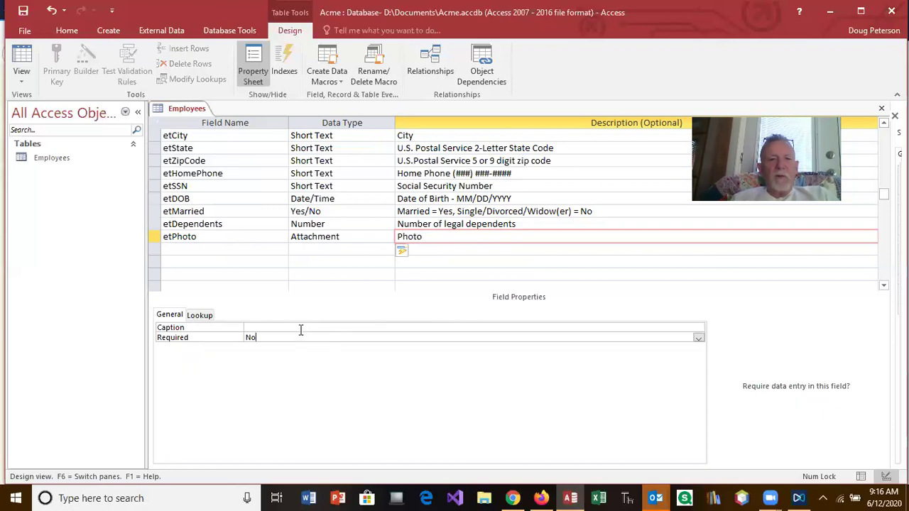
pyautogui.click(301, 327)
pyautogui.write('Phoo')
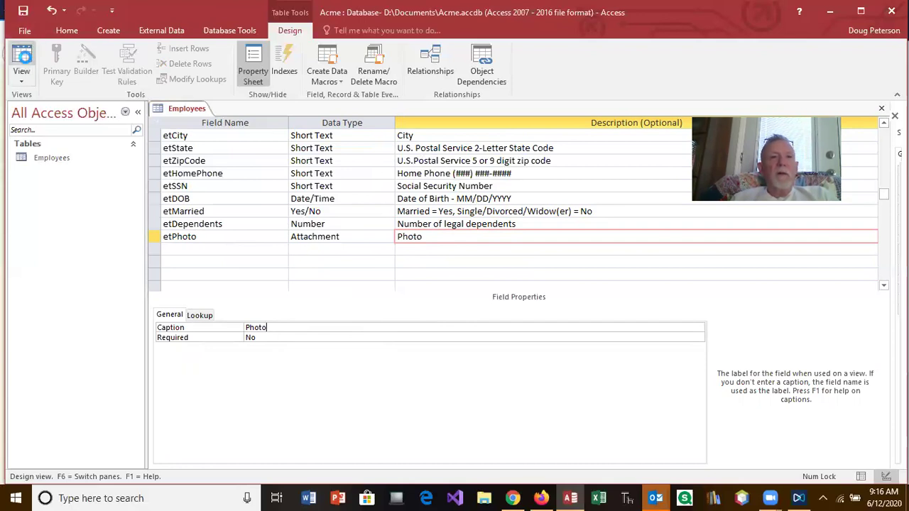
pyautogui.click(26, 61)
pyautogui.click(431, 290)
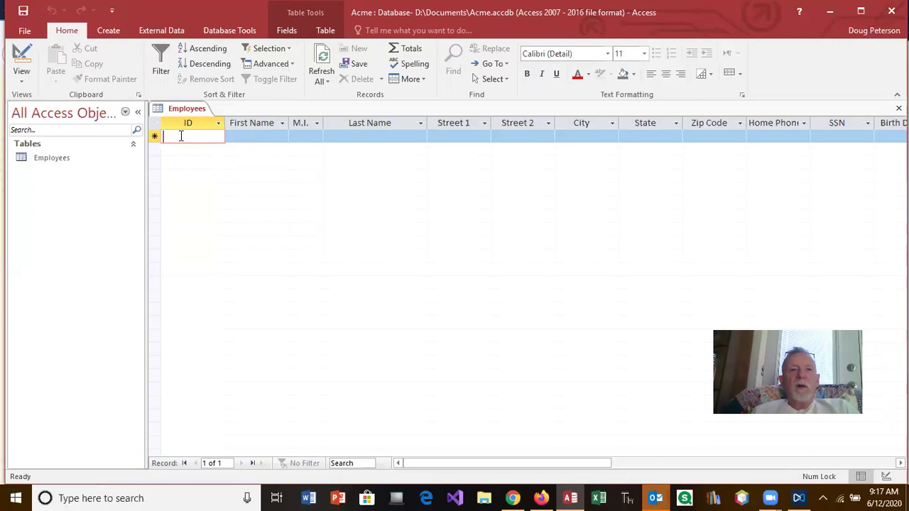
# Enter the employee ID and the employee's first name, middle initial and last name.
pyautogui.write('DP1')
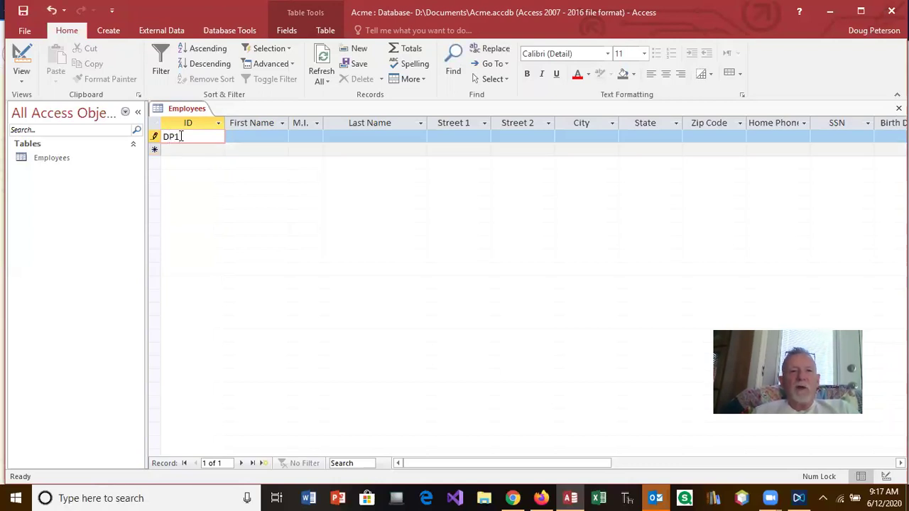
pyautogui.write('00')
pyautogui.click(242, 135)
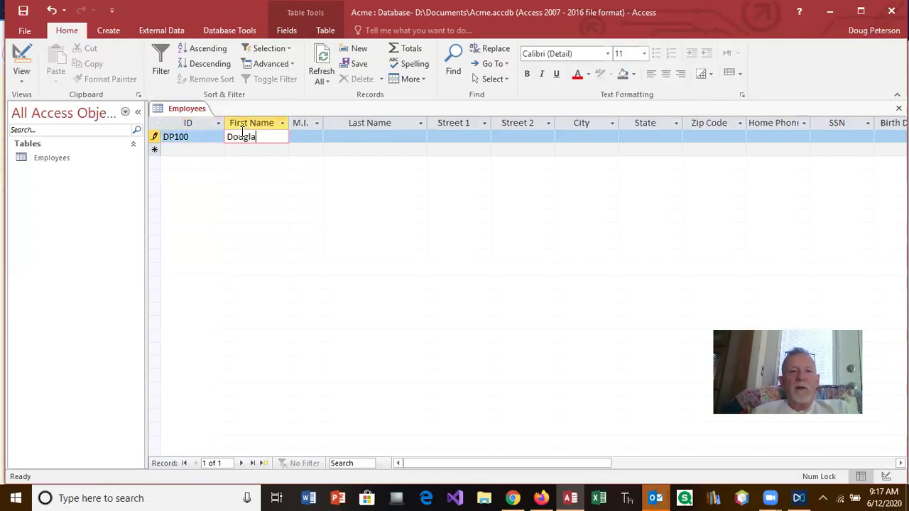
pyautogui.press('Tab')
pyautogui.press('Tab')
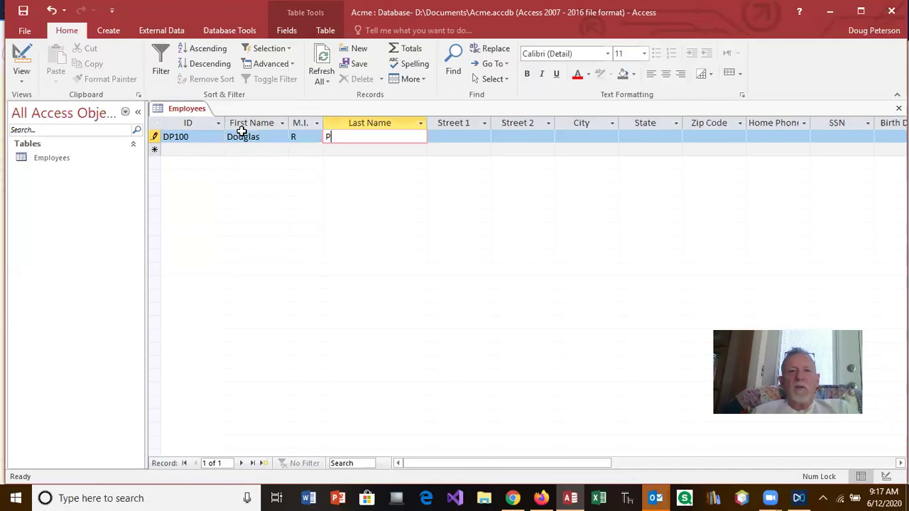
# Fill in the employee's street address, second address line, city, state and zip code.
pyautogui.press('Tab')
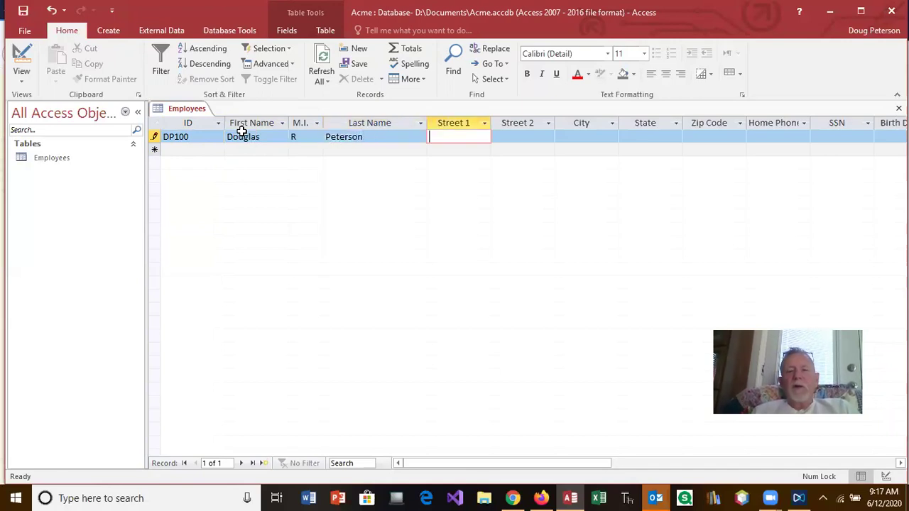
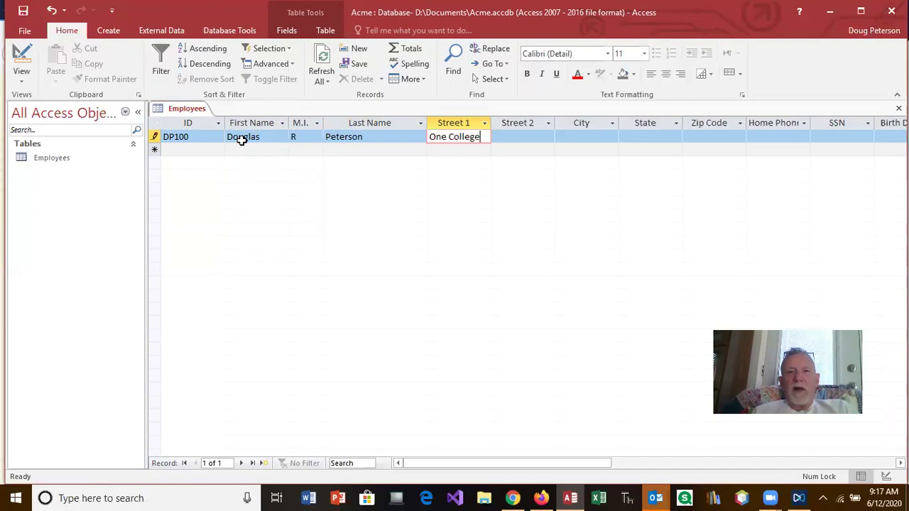
pyautogui.press('Tab')
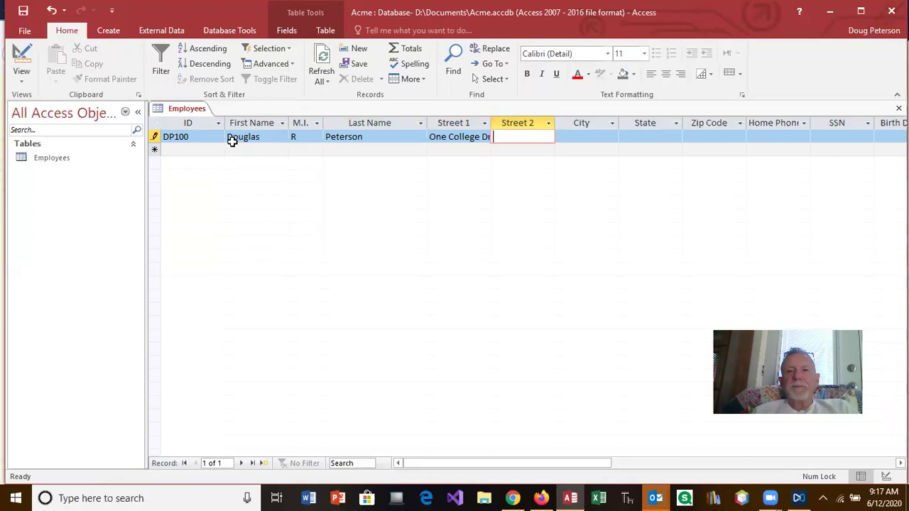
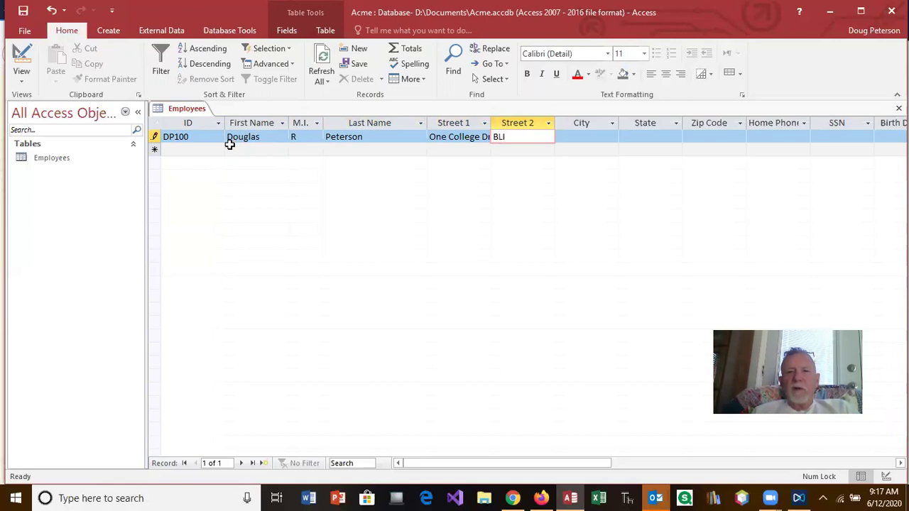
pyautogui.press('Tab')
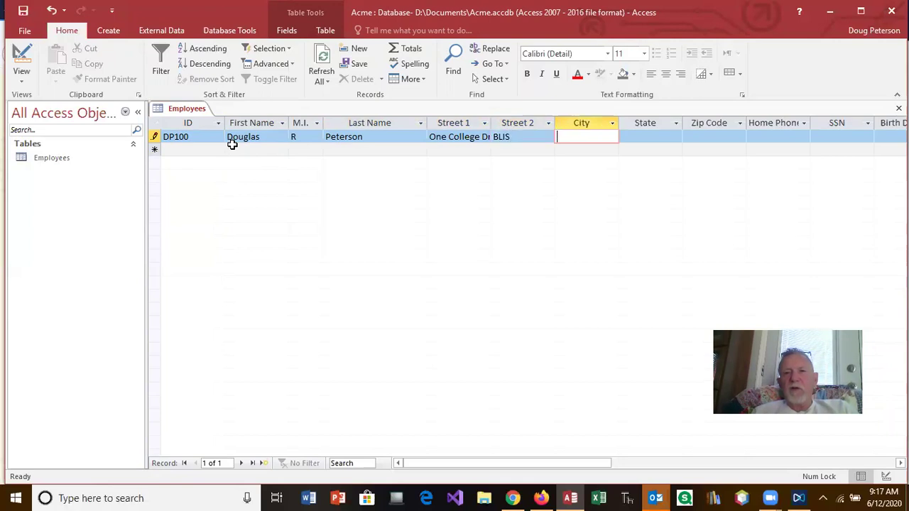
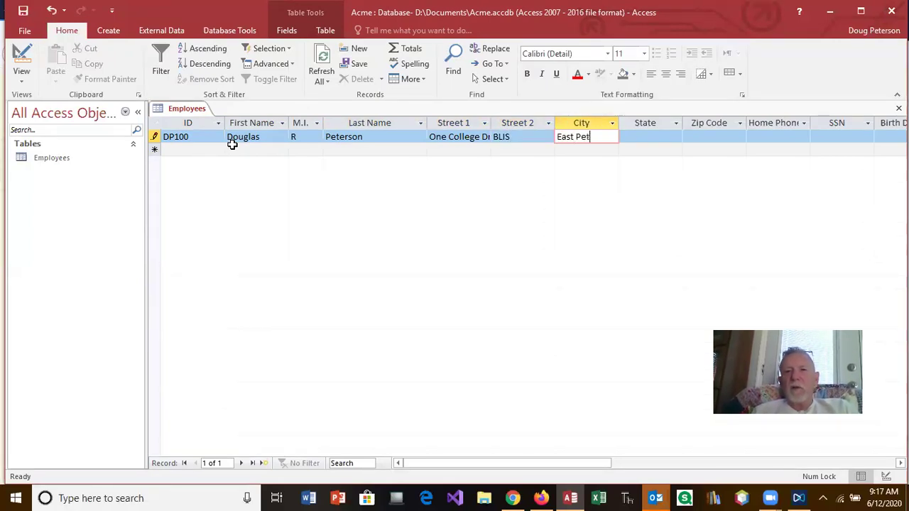
pyautogui.press('Tab')
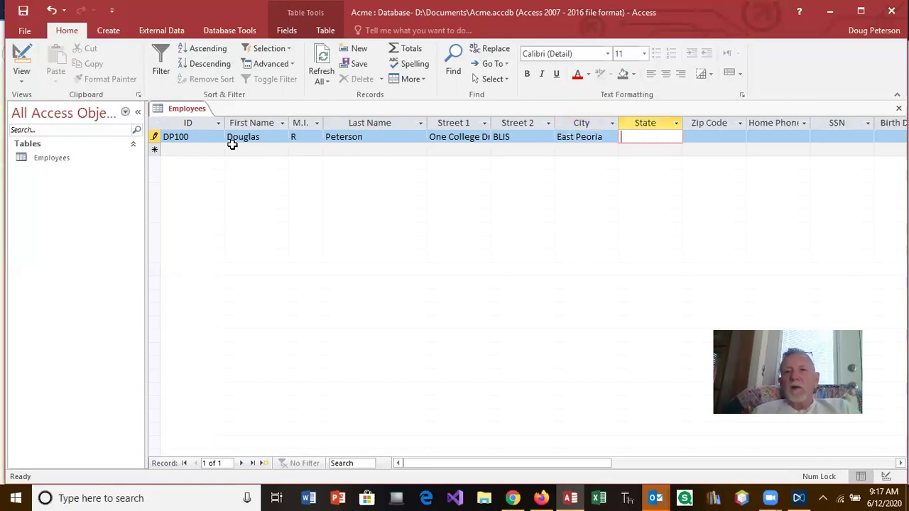
pyautogui.press('BackSpace')
pyautogui.press('BackSpace')
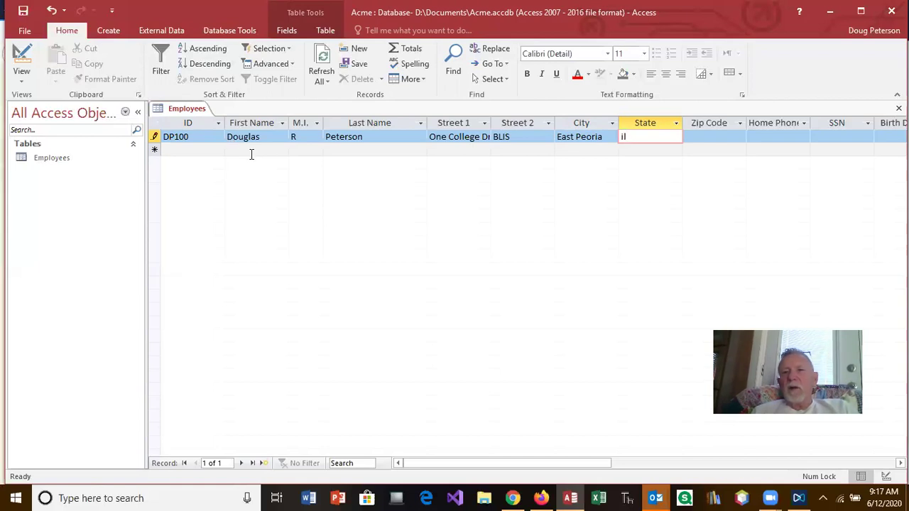
pyautogui.press('Tab')
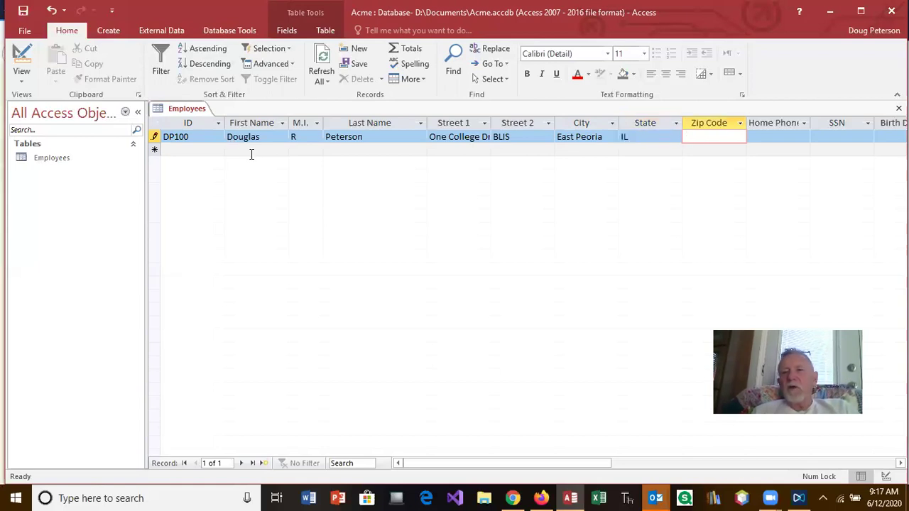
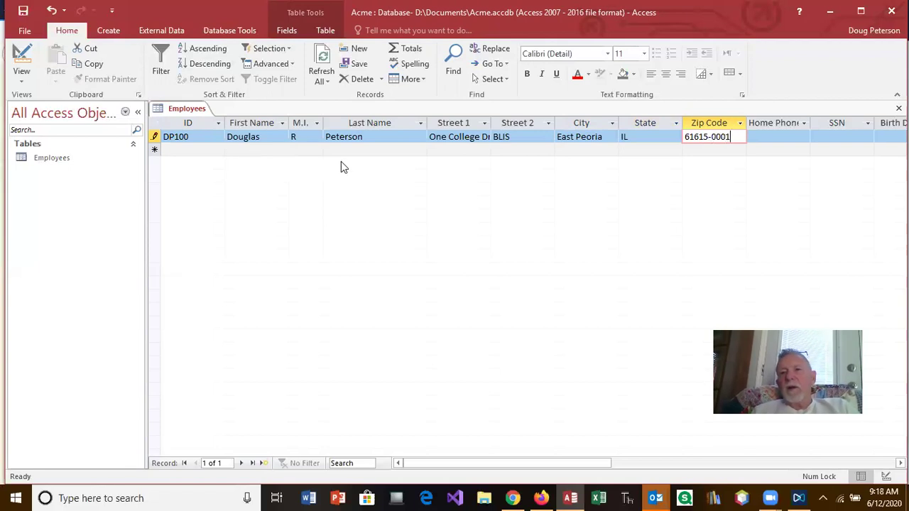
pyautogui.press('BackSpace')
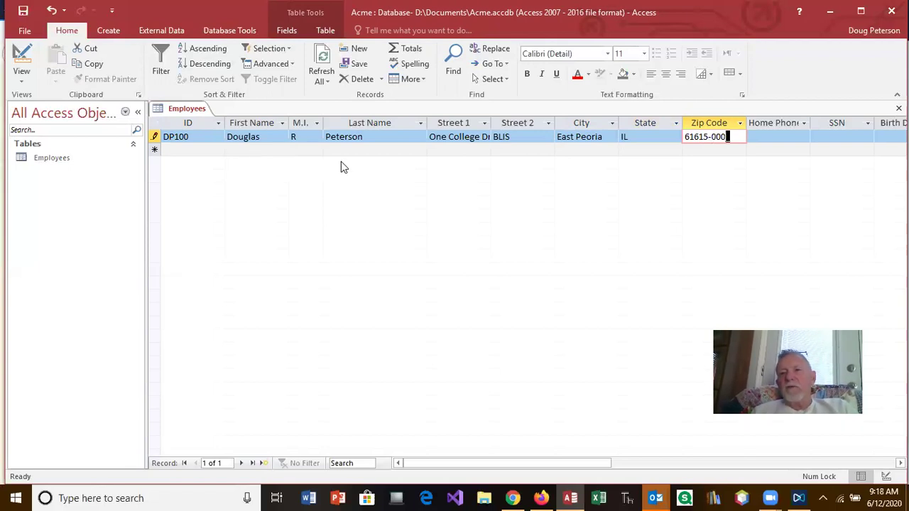
pyautogui.press('BackSpace')
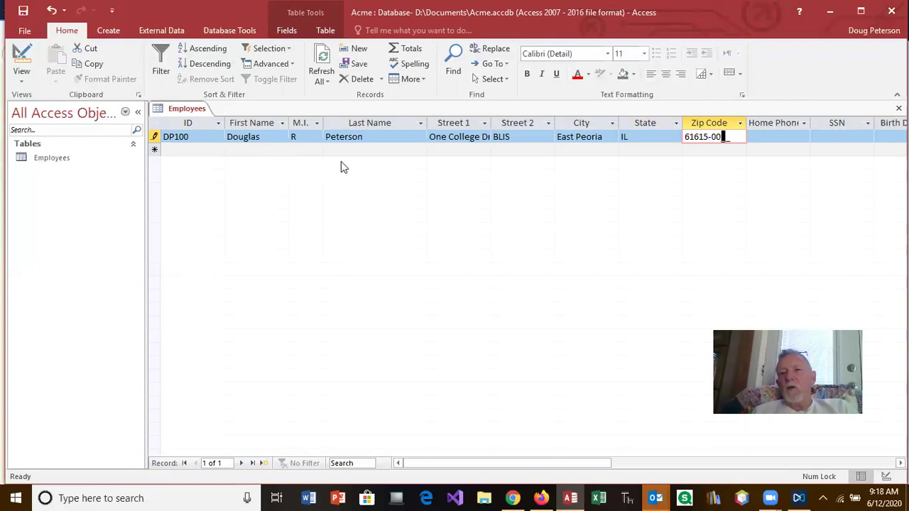
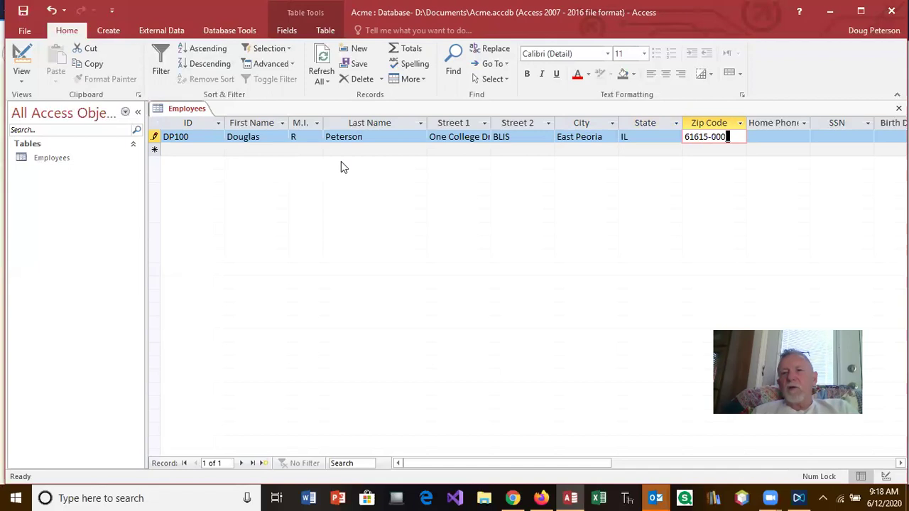
# Enter the employee's home phone number and SSN.
pyautogui.click(764, 136)
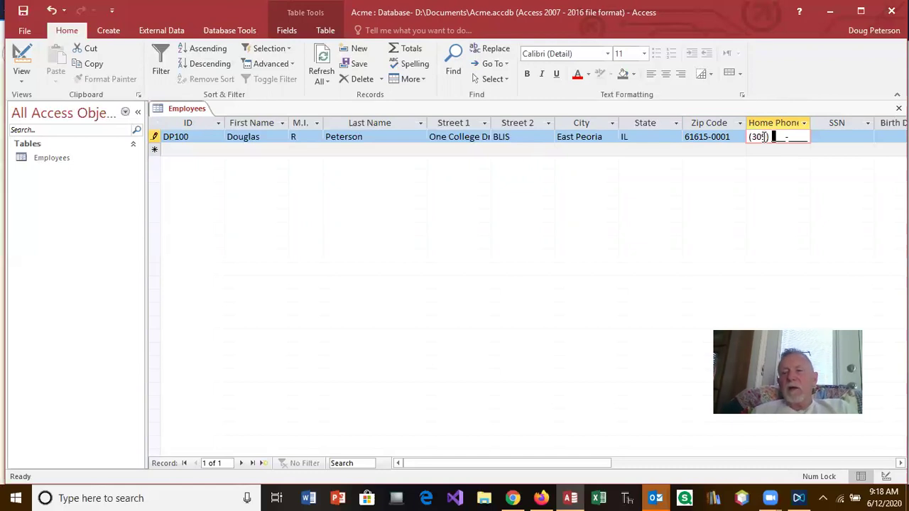
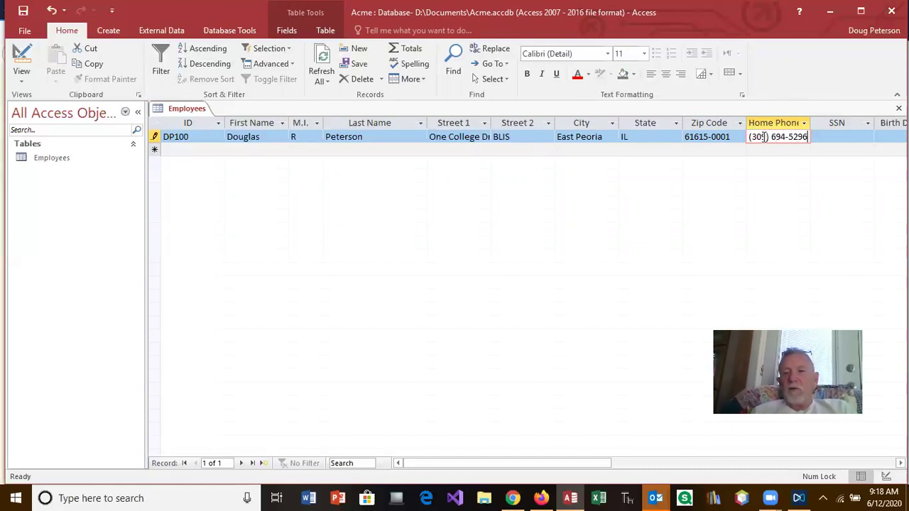
pyautogui.press('Tab')
pyautogui.write('111-22-3333')
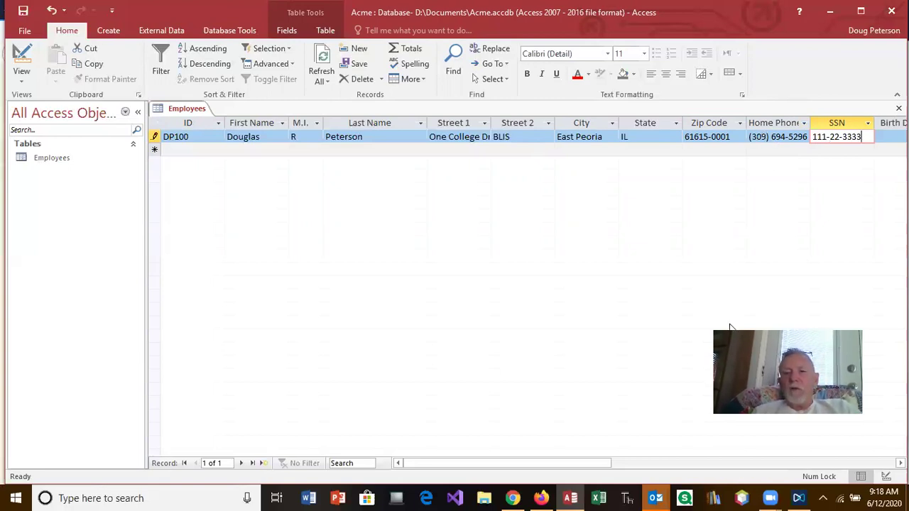
pyautogui.moveTo(554, 458); pyautogui.dragTo(647, 463)
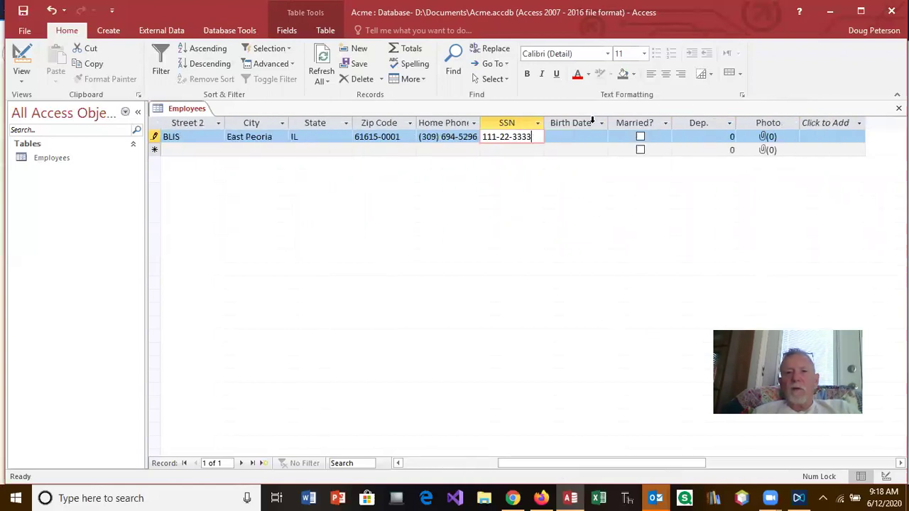
# Set Birth Date to 12/01/1953, tick Married?, and enter 2 for Dep.
pyautogui.click(565, 135)
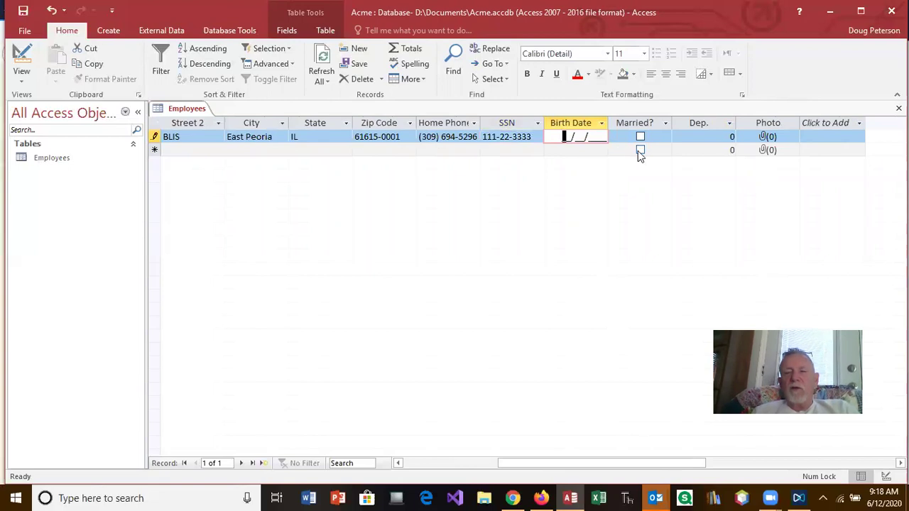
pyautogui.write('12/01/')
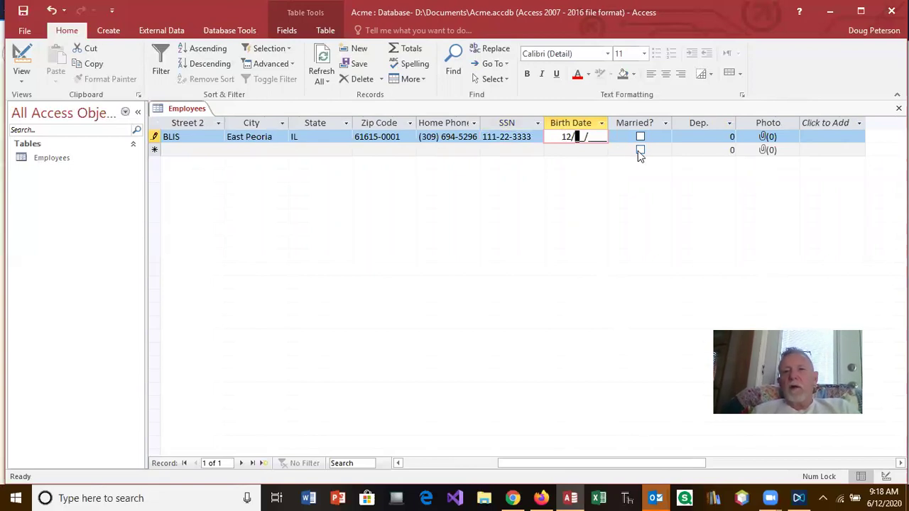
pyautogui.write('1953')
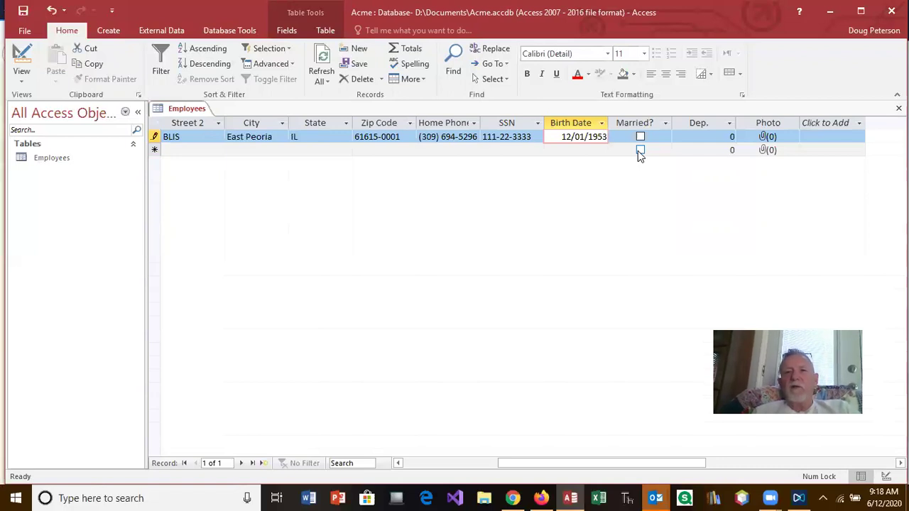
pyautogui.click(640, 137)
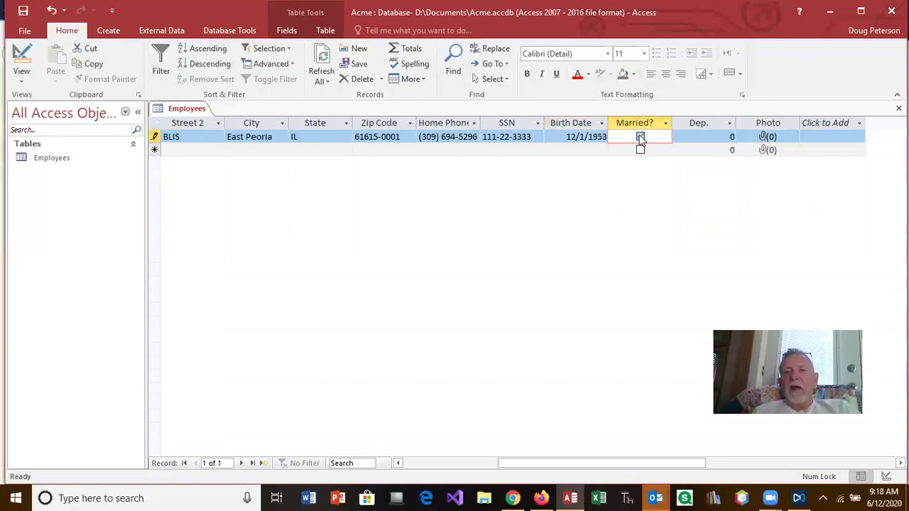
pyautogui.click(736, 136)
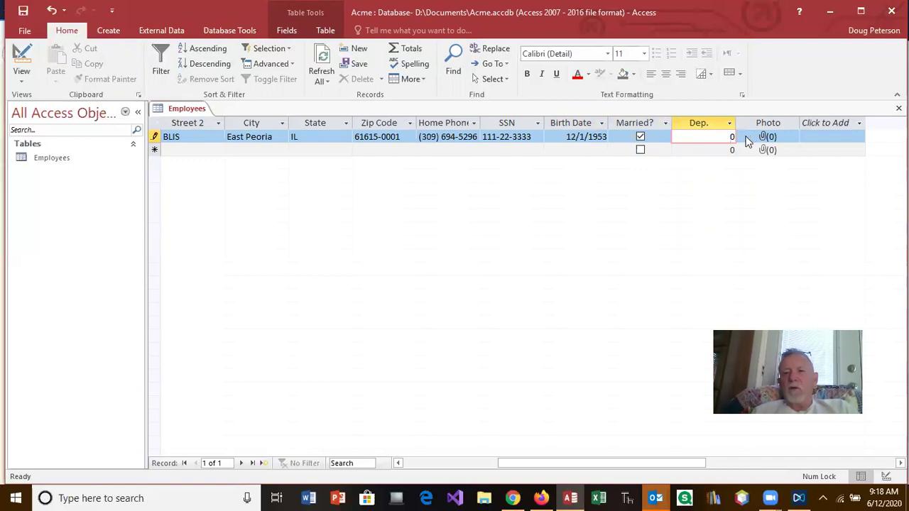
pyautogui.write('2')
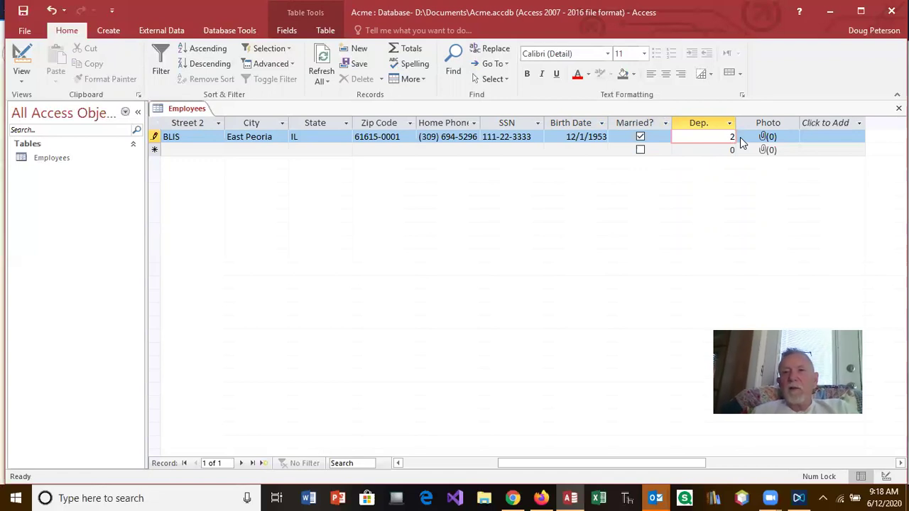
pyautogui.click(788, 138)
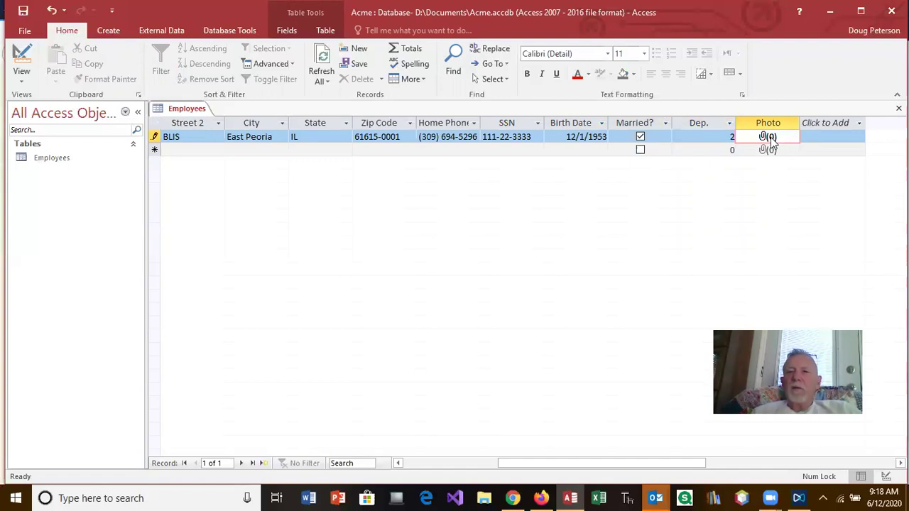
# Begin adding a file to the record's Photo attachments, then bring the browser's lesson page forward.
pyautogui.rightClick(770, 137)
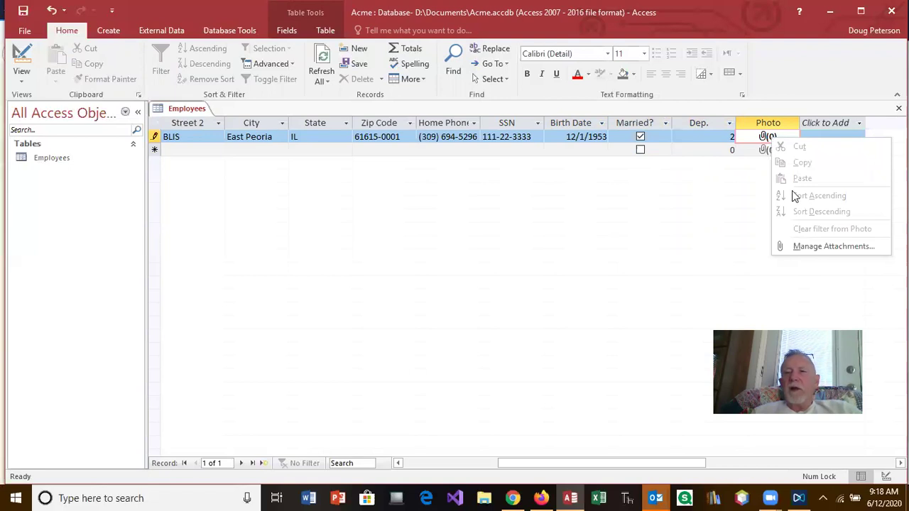
pyautogui.click(813, 246)
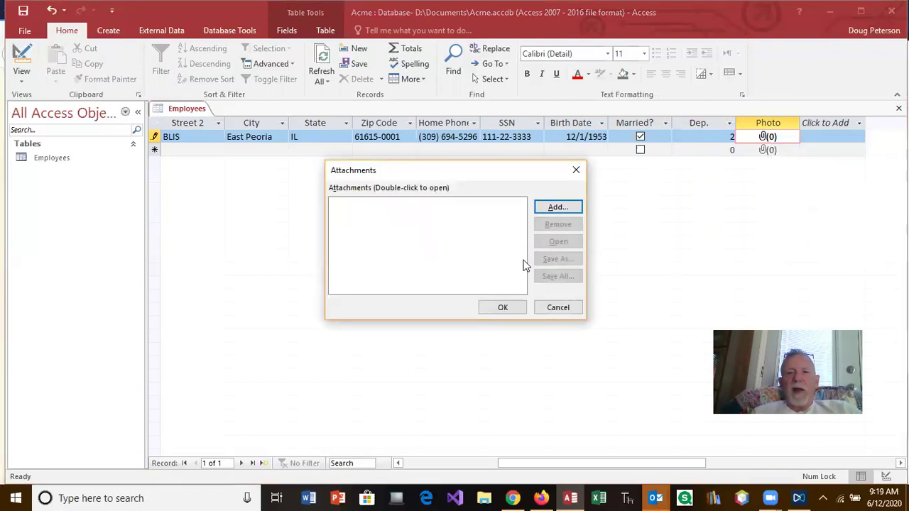
pyautogui.click(553, 210)
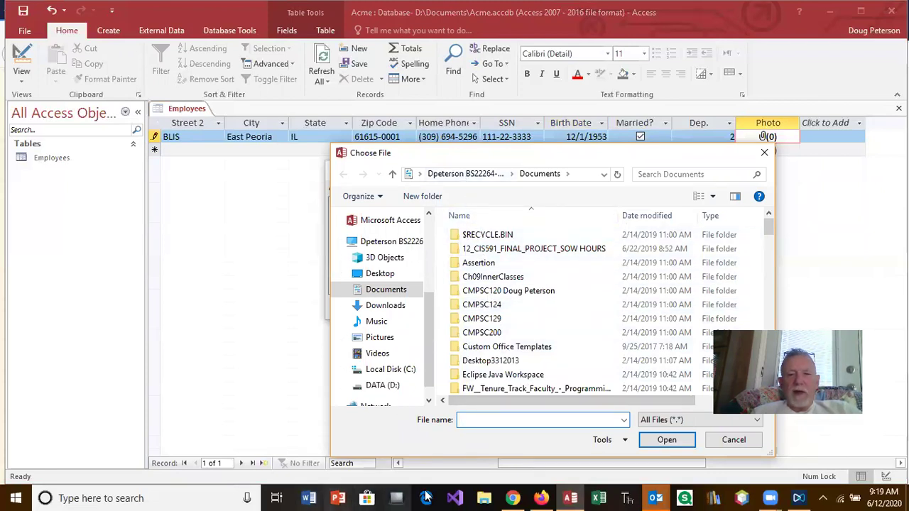
pyautogui.click(511, 497)
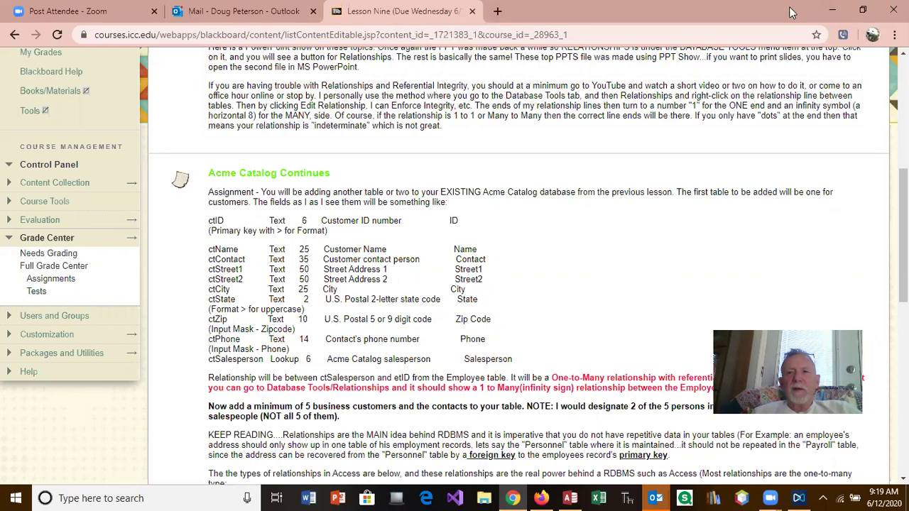
# Open a new Chrome tab on the Google start page and maximize the browser.
pyautogui.press('super+Right')
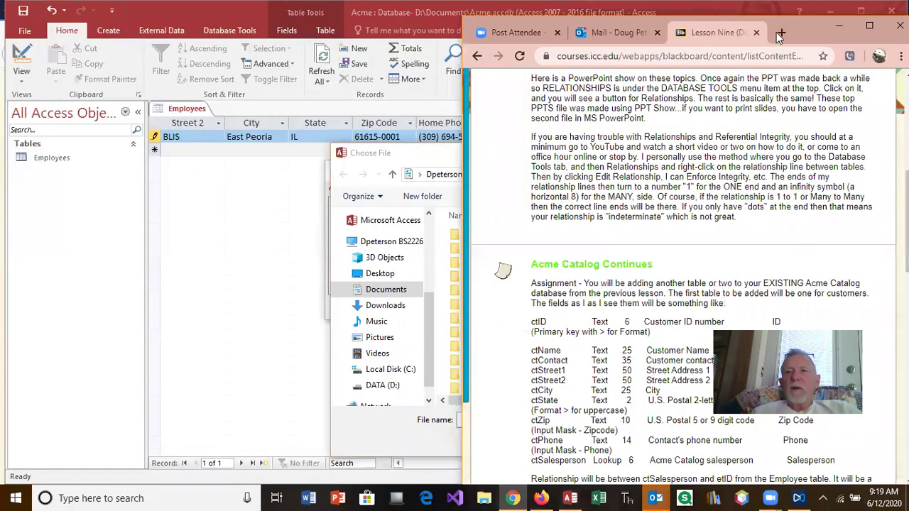
pyautogui.click(784, 31)
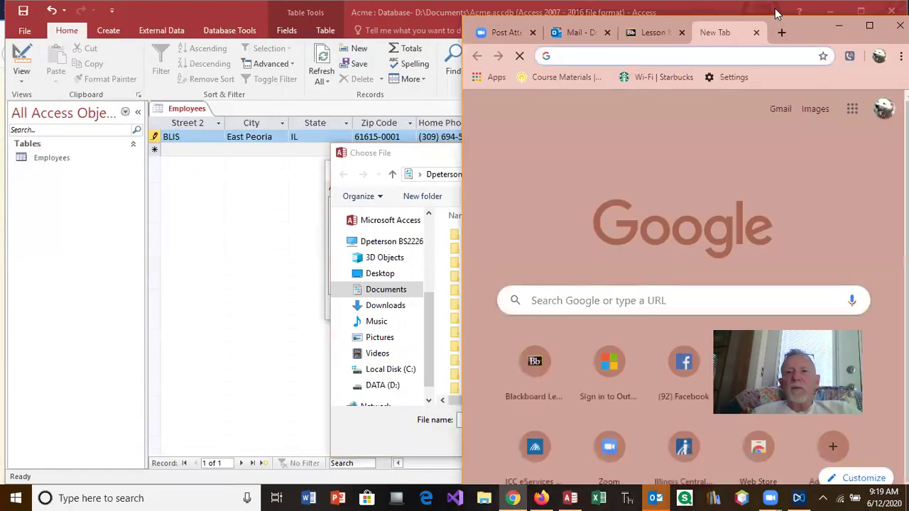
pyautogui.click(775, 8)
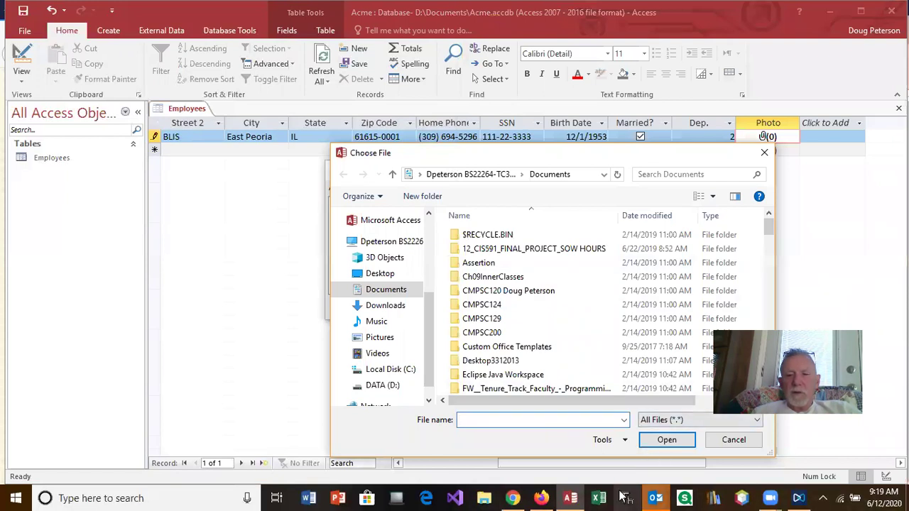
pyautogui.click(513, 498)
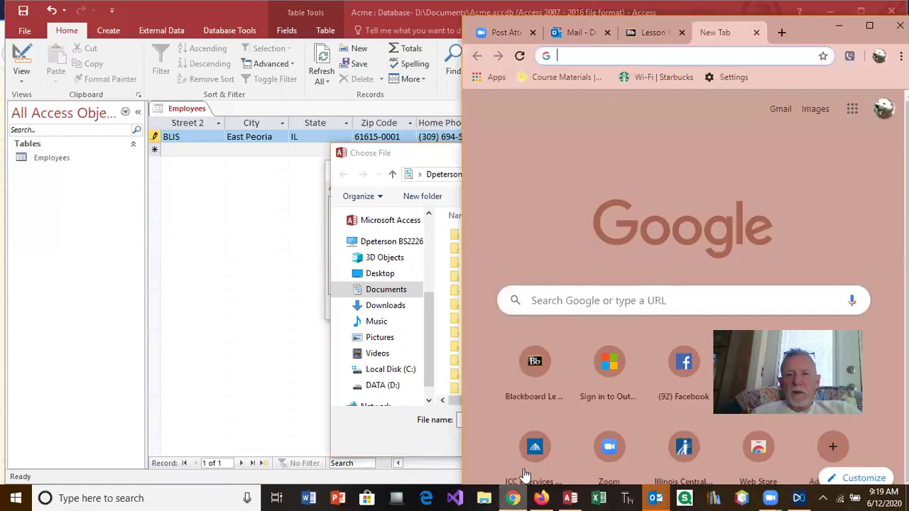
pyautogui.click(870, 26)
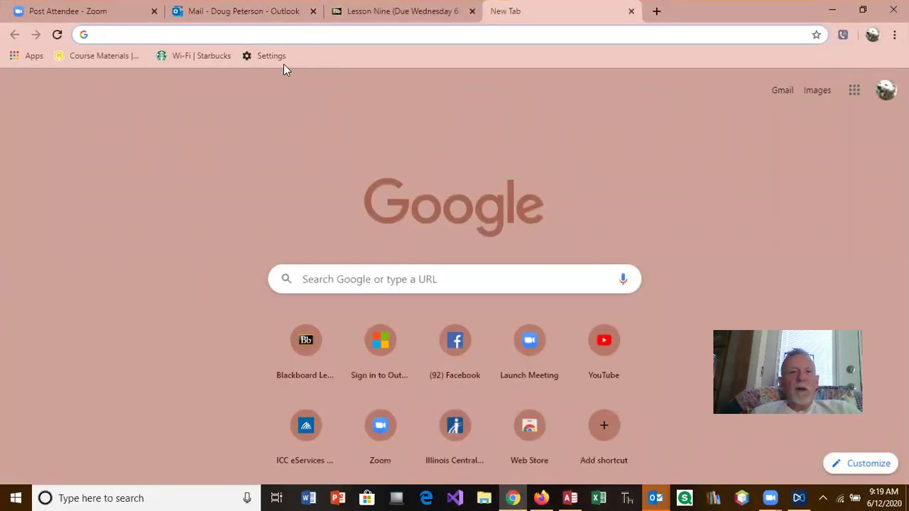
# Run a Google Images search for 'Movie UP Doug'.
pyautogui.click(815, 94)
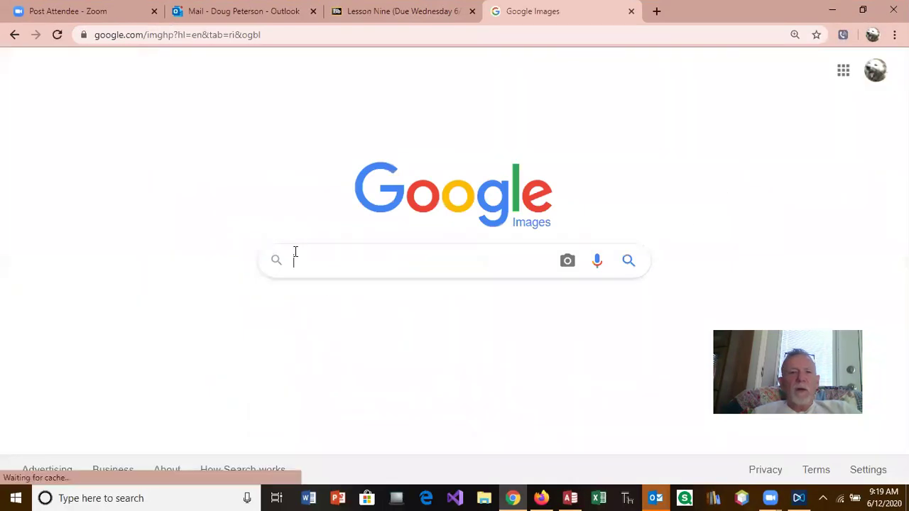
pyautogui.click(297, 259)
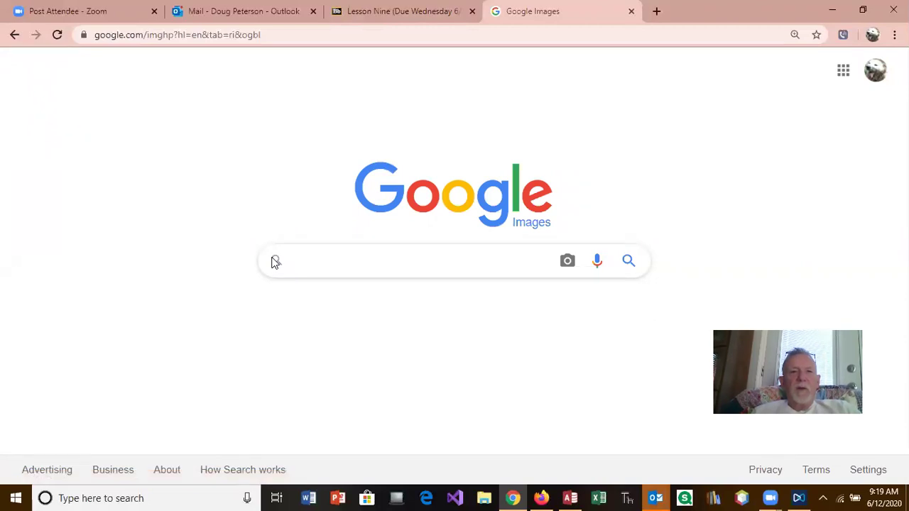
pyautogui.write('Move')
pyautogui.press('BackSpace')
pyautogui.write('ie up')
pyautogui.press('BackSpace')
pyautogui.press('BackSpace')
pyautogui.write('UP ')
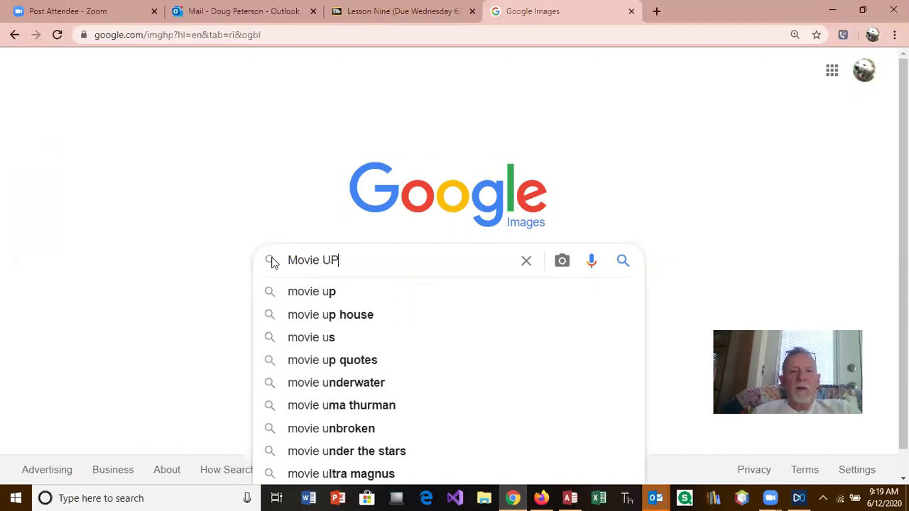
pyautogui.write('Doug')
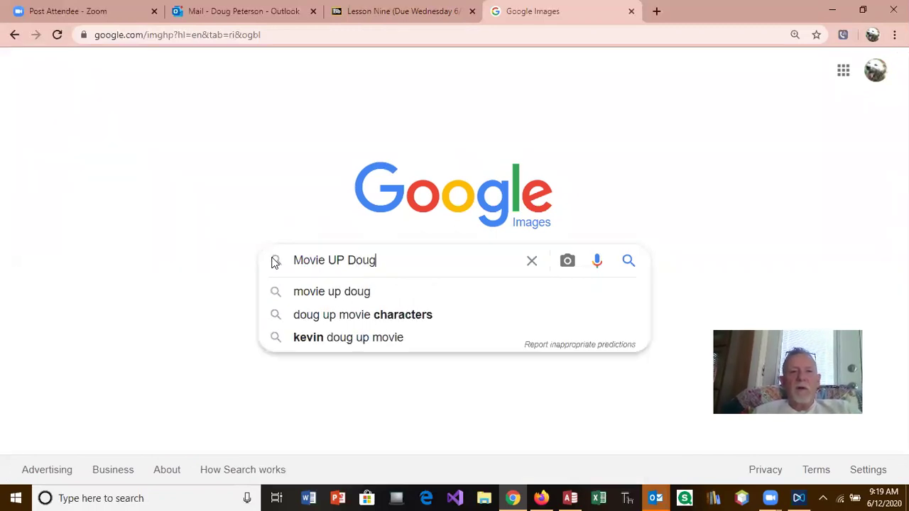
pyautogui.press('Return')
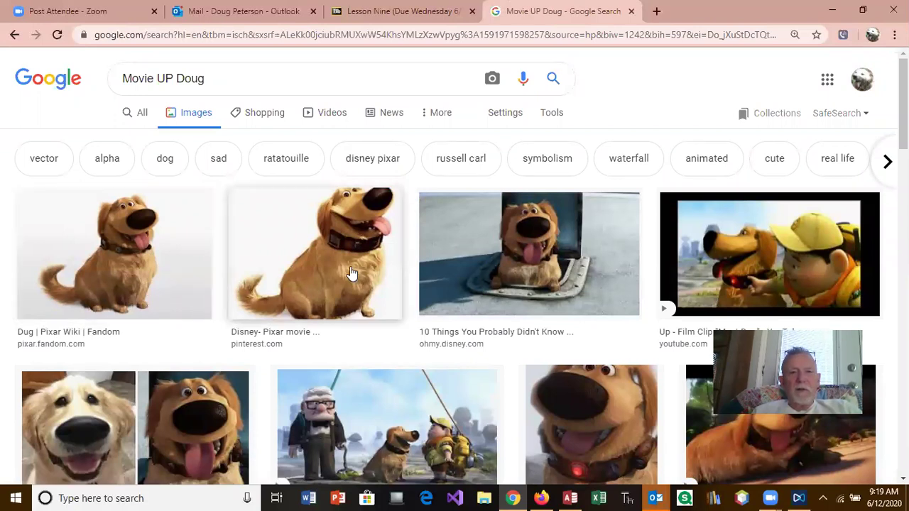
# Open the edensunshine.com close-up of Dug, 237 × 299, in the preview panel.
pyautogui.click(494, 263)
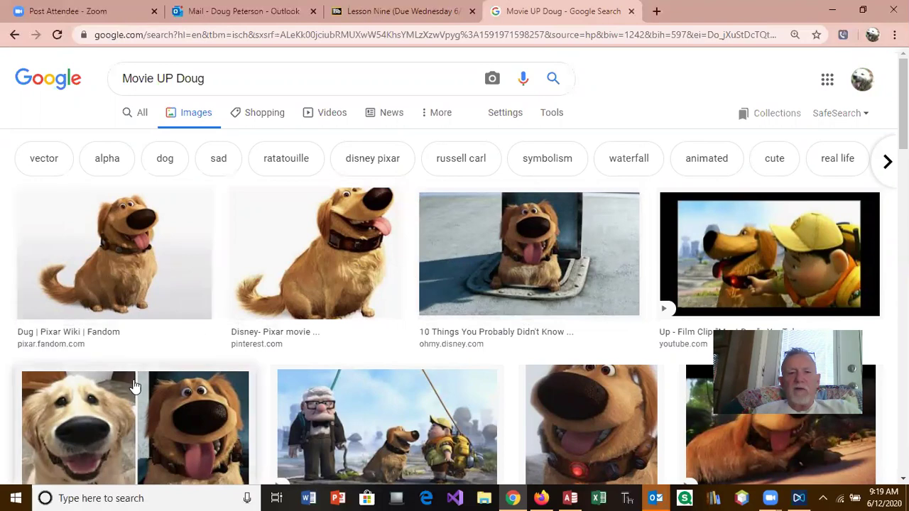
pyautogui.scroll(-4, 681, 382)
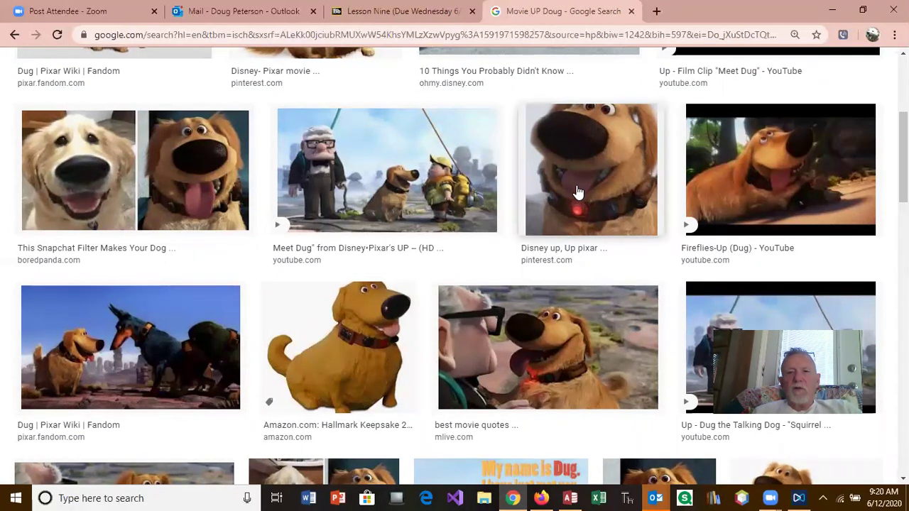
pyautogui.moveTo(903, 188); pyautogui.dragTo(903, 140)
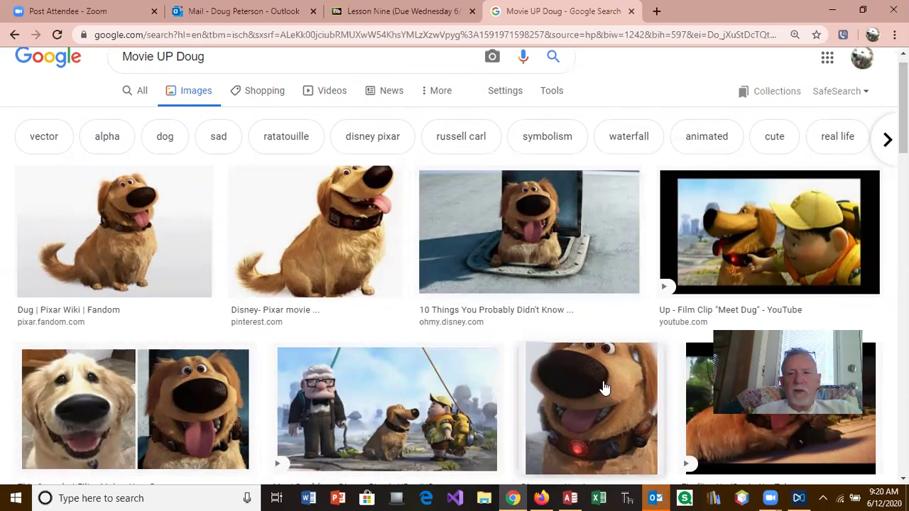
pyautogui.scroll(-5, 673, 380)
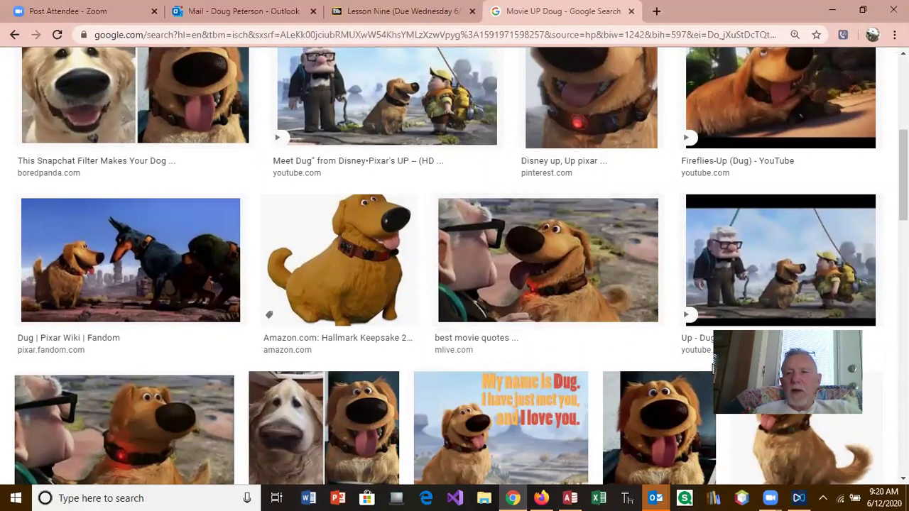
pyautogui.scroll(-3, 549, 380)
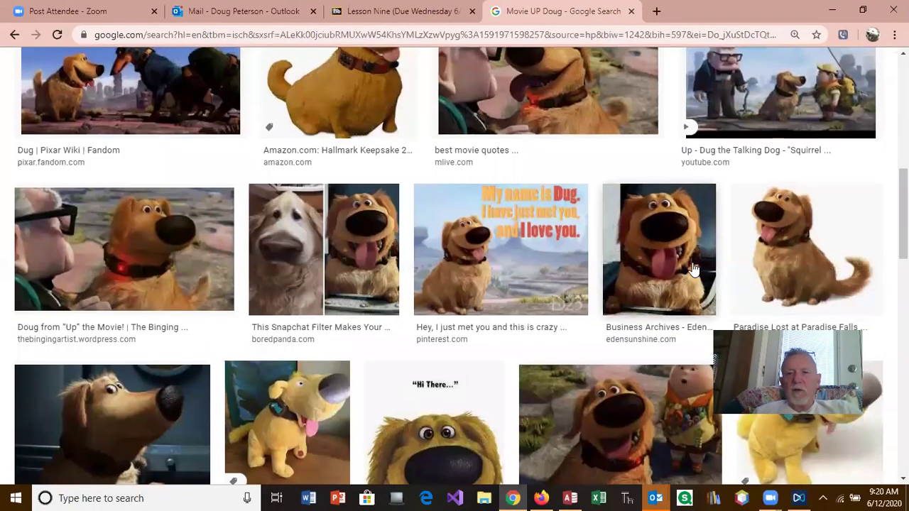
pyautogui.click(693, 270)
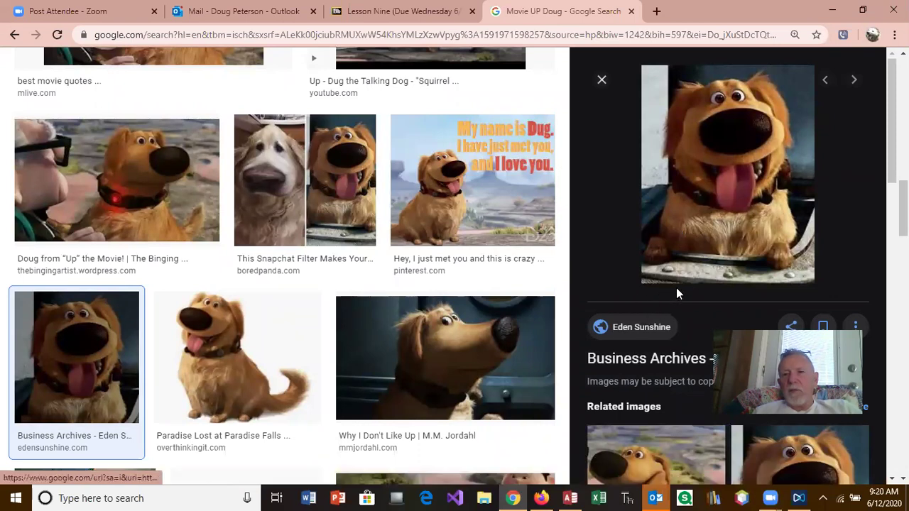
pyautogui.rightClick(717, 201)
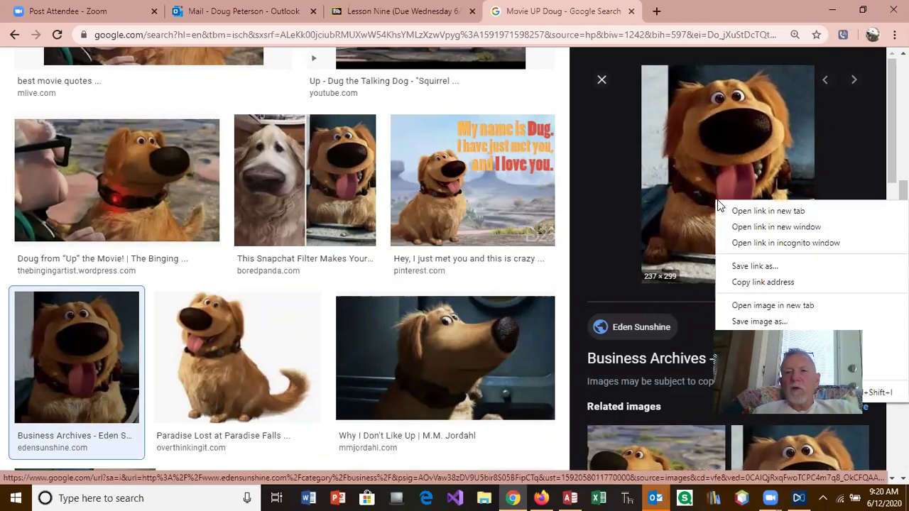
# Save the previewed Dug picture to the Desktop as Dug-the-dog.jpg.
pyautogui.click(762, 322)
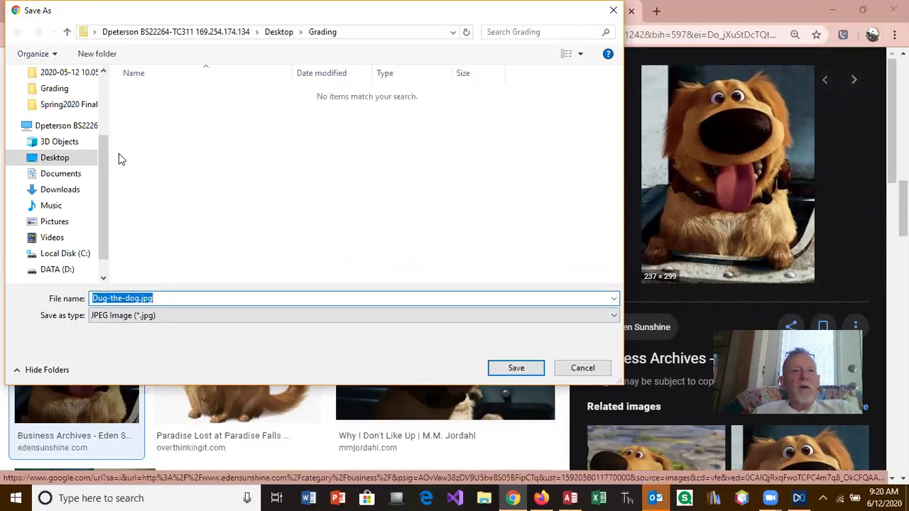
pyautogui.click(64, 164)
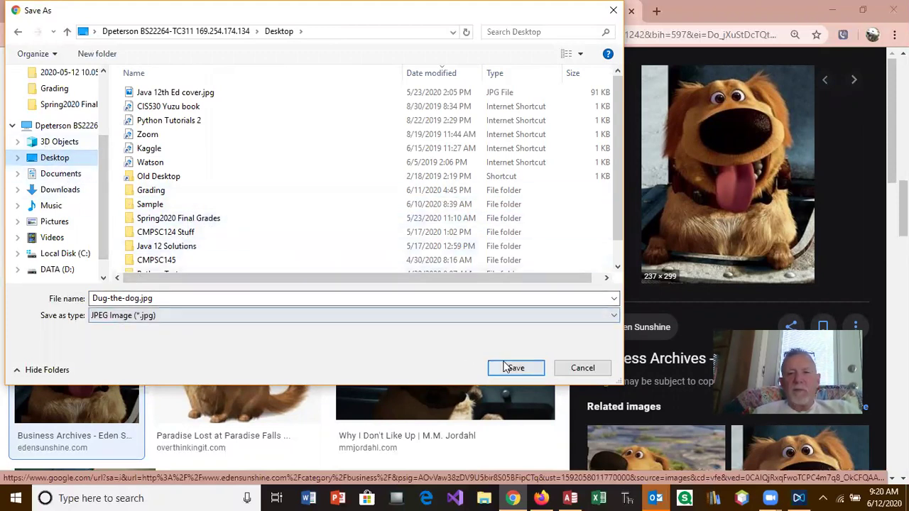
pyautogui.click(529, 368)
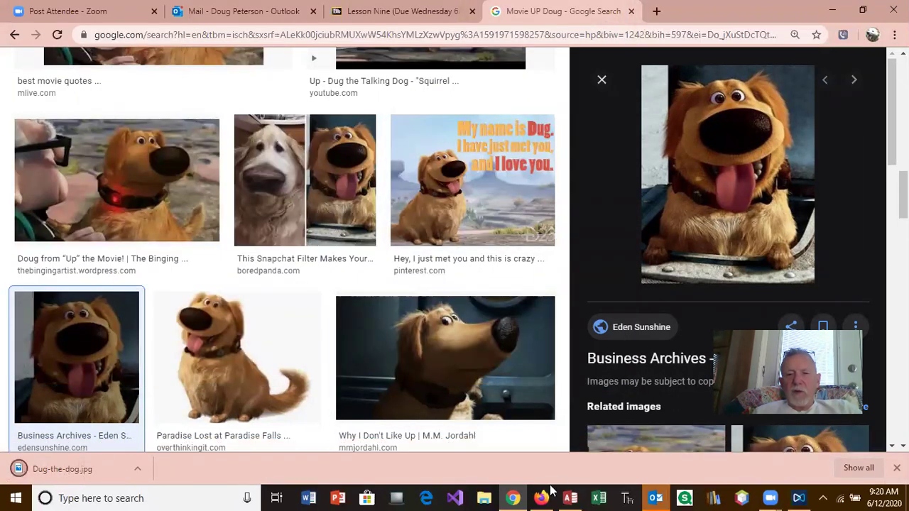
pyautogui.click(570, 498)
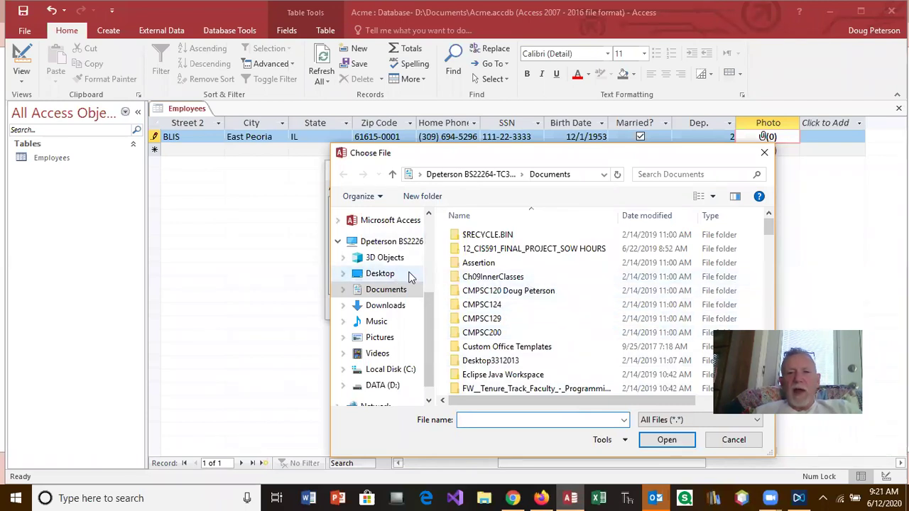
# Attach Dug-the-dog.jpg from the Desktop so the Photo cell shows 1 attachment.
pyautogui.click(382, 275)
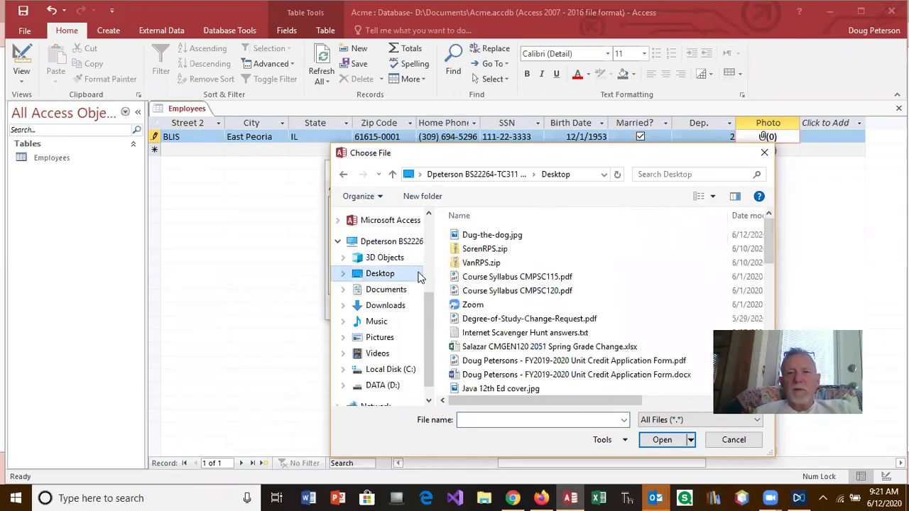
pyautogui.click(496, 235)
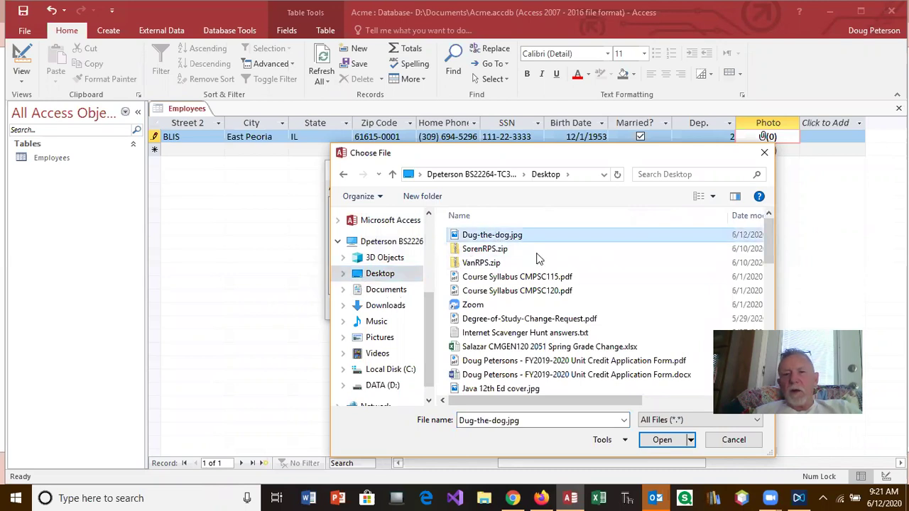
pyautogui.click(663, 441)
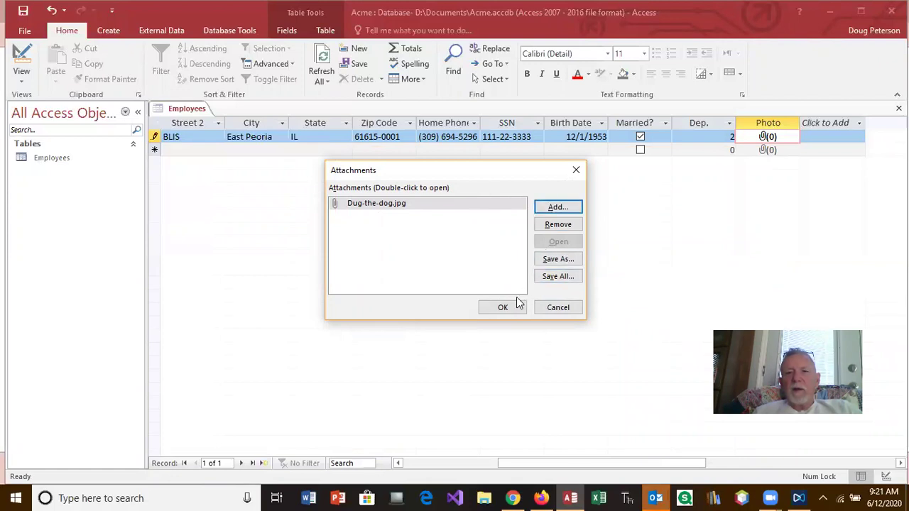
pyautogui.click(502, 313)
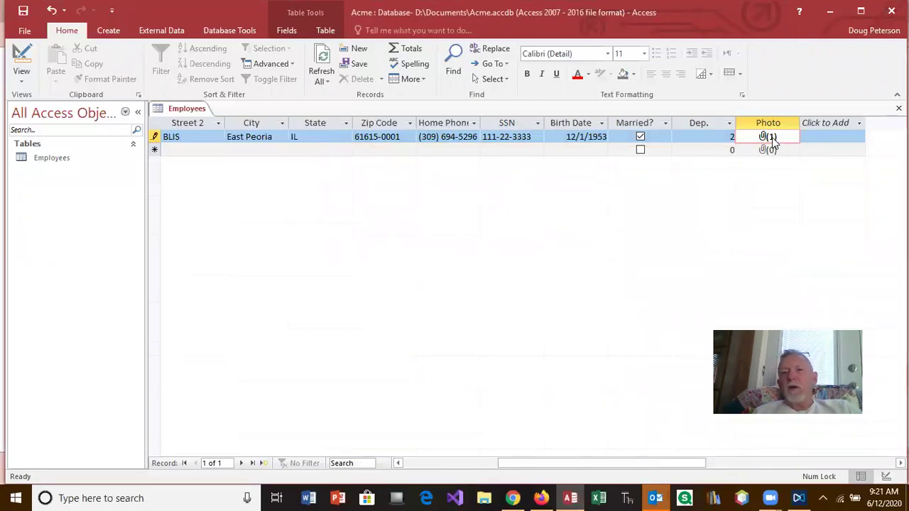
pyautogui.rightClick(772, 137)
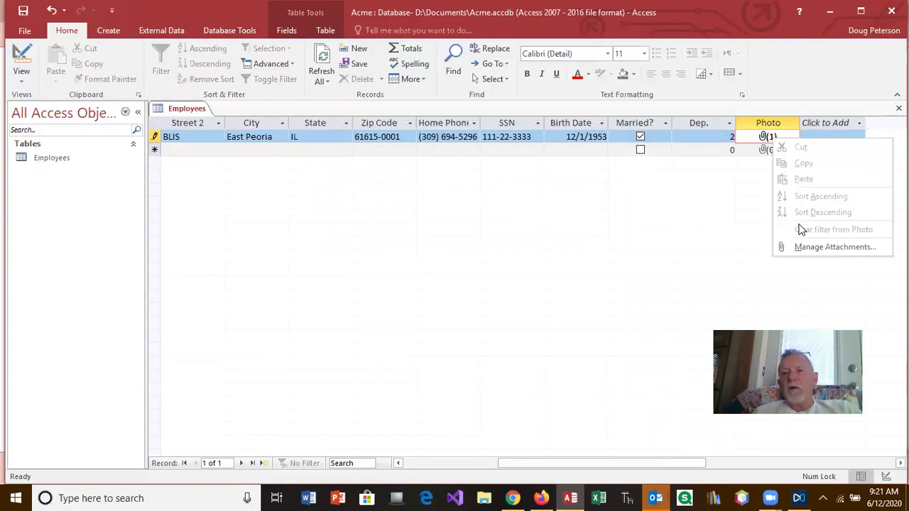
# View the Dug-the-dog.jpg attachment in Photos via Manage Attachments, then close the viewer.
pyautogui.click(806, 246)
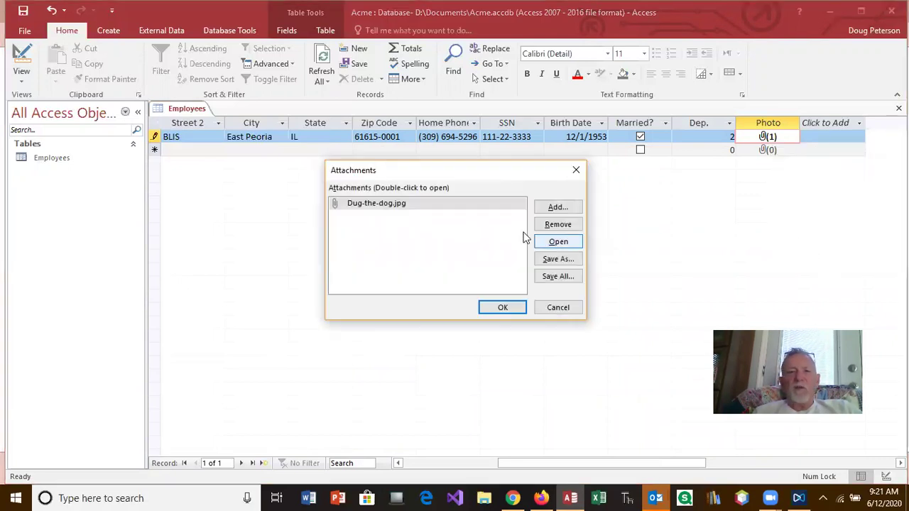
pyautogui.click(417, 205)
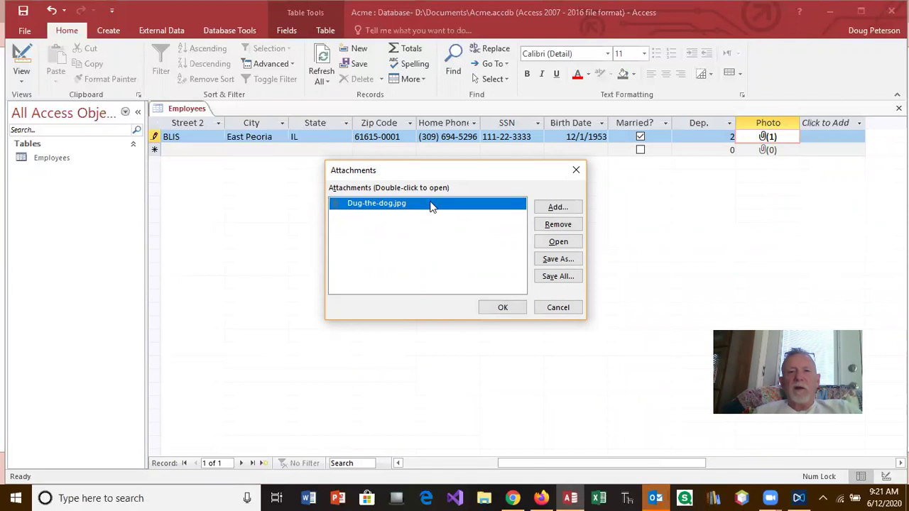
pyautogui.click(551, 244)
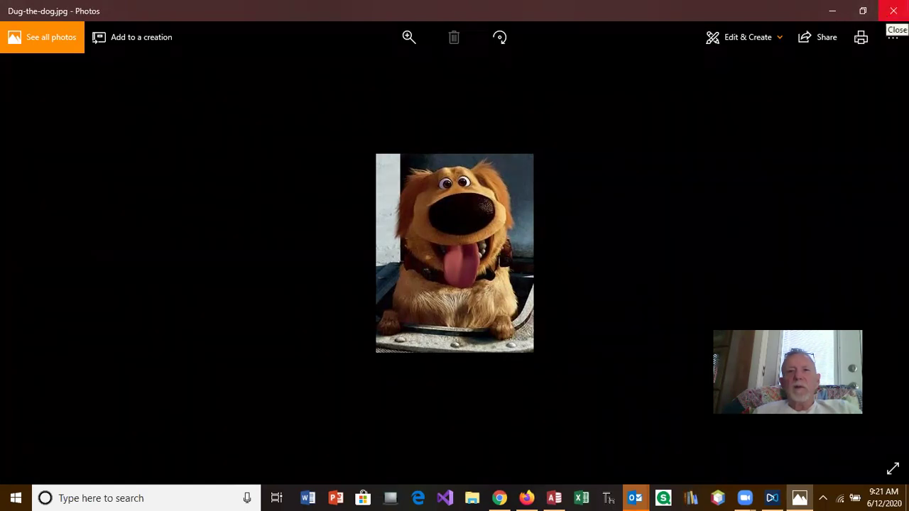
pyautogui.click(894, 13)
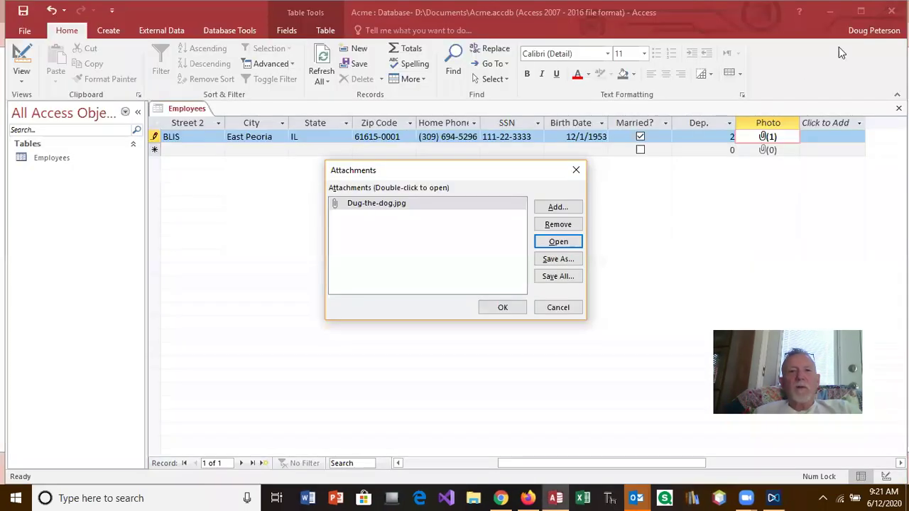
# Cancel the Attachments dialog and narrow the Photo, Dep. and Married? columns.
pyautogui.click(558, 307)
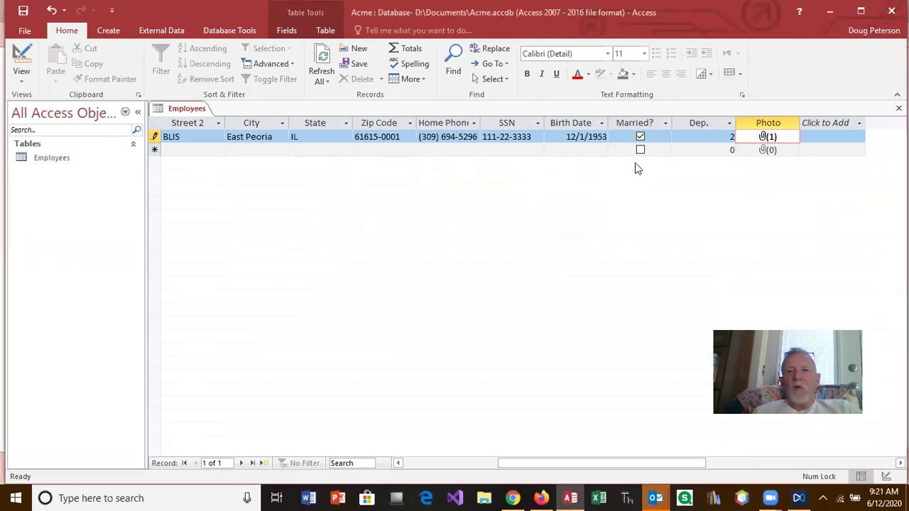
pyautogui.moveTo(798, 122); pyautogui.dragTo(772, 123)
pyautogui.click(782, 123)
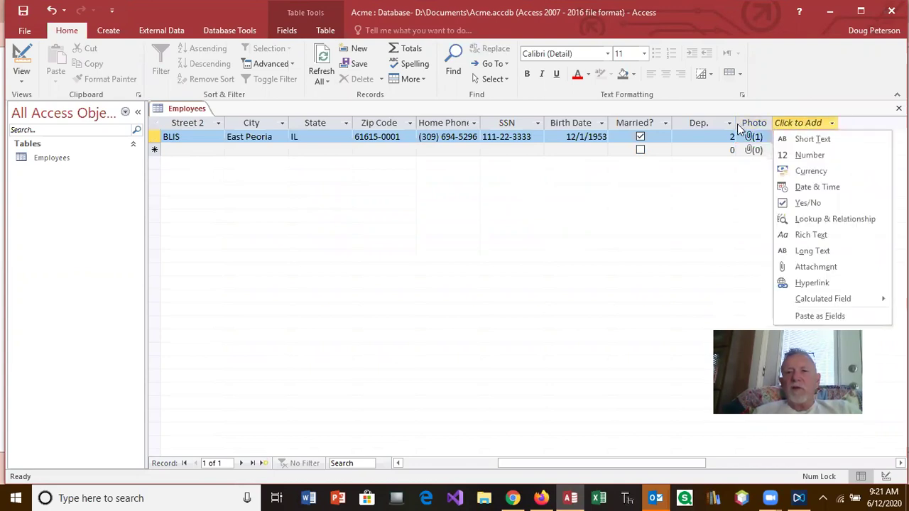
pyautogui.press('Escape')
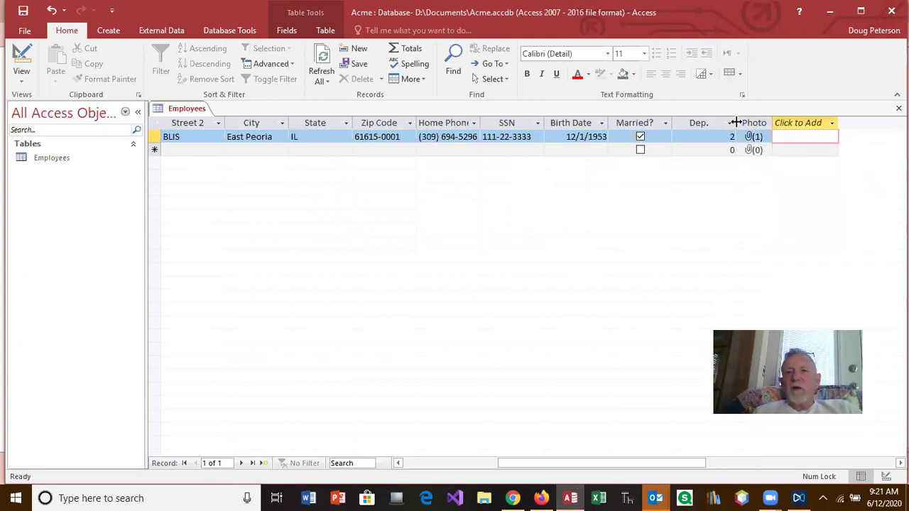
pyautogui.moveTo(736, 121); pyautogui.dragTo(710, 122)
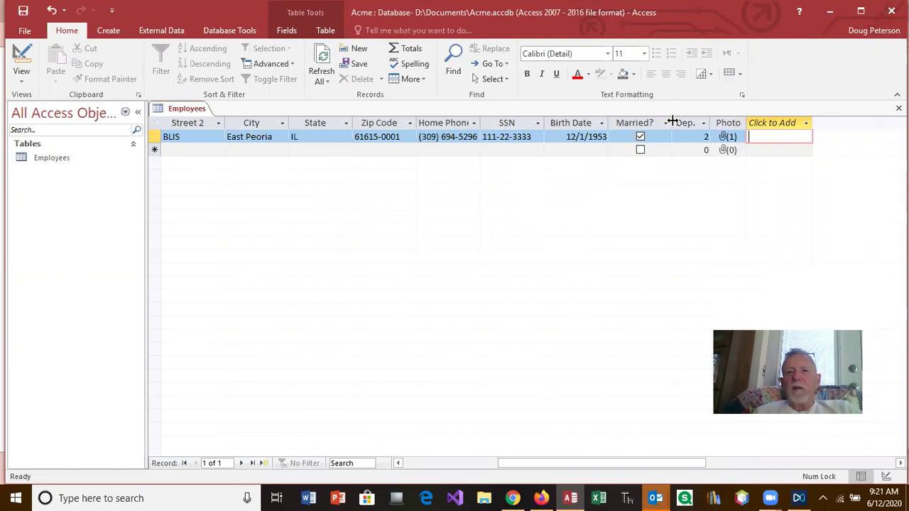
pyautogui.moveTo(672, 123); pyautogui.dragTo(665, 122)
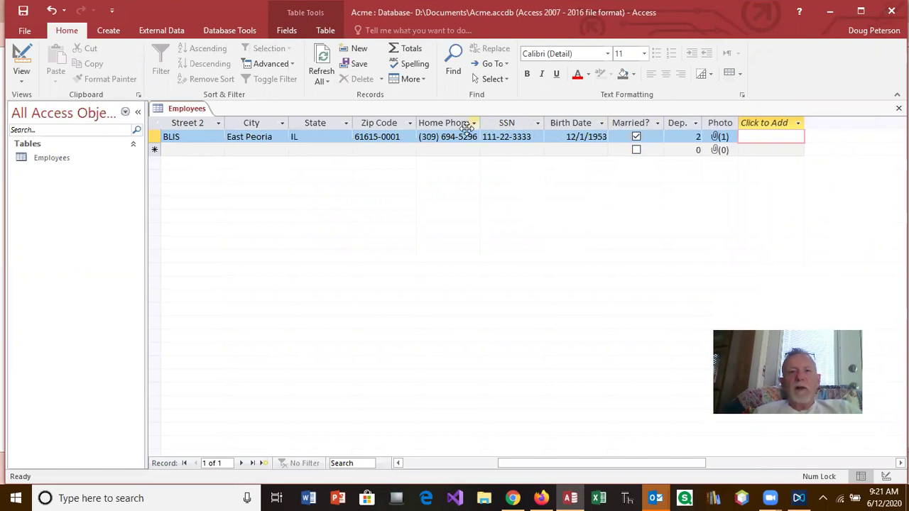
# Autofit the Street 1 and Last Name columns and make the ID column narrower.
pyautogui.moveTo(629, 463); pyautogui.dragTo(553, 463)
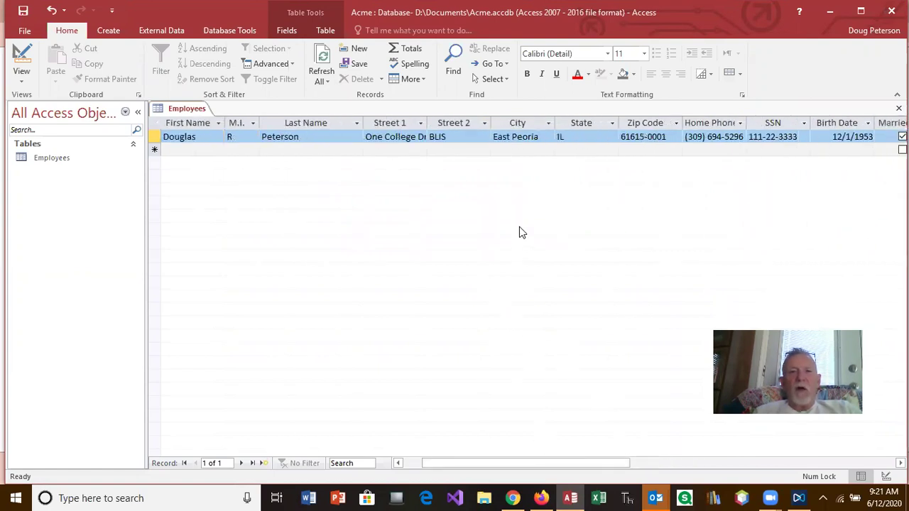
pyautogui.doubleClick(426, 123)
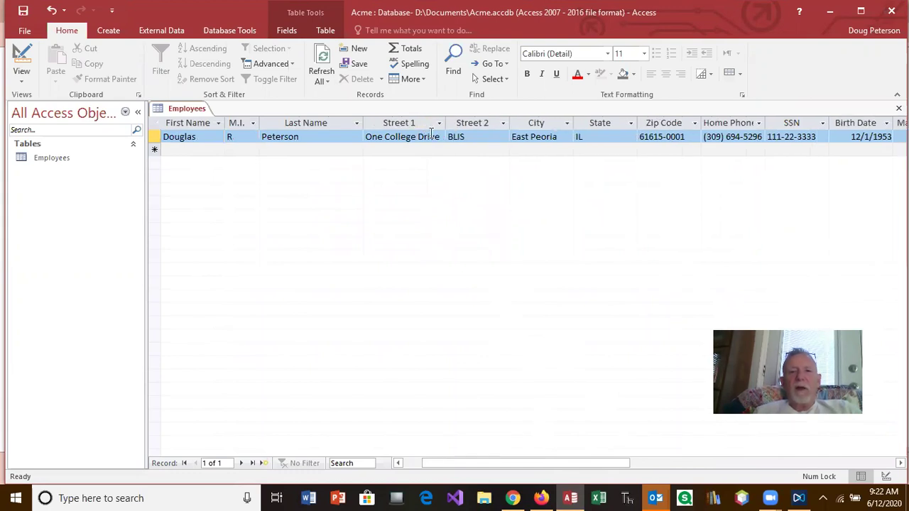
pyautogui.doubleClick(364, 119)
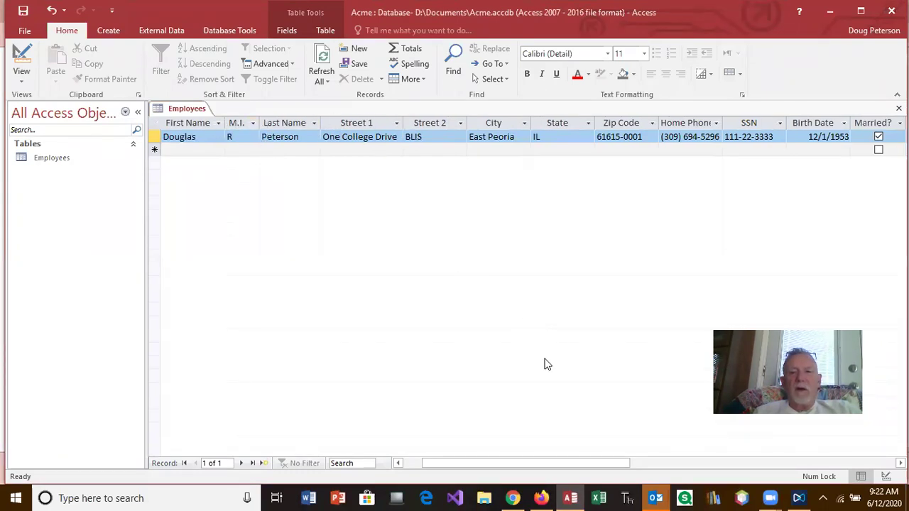
pyautogui.moveTo(569, 464); pyautogui.dragTo(537, 462)
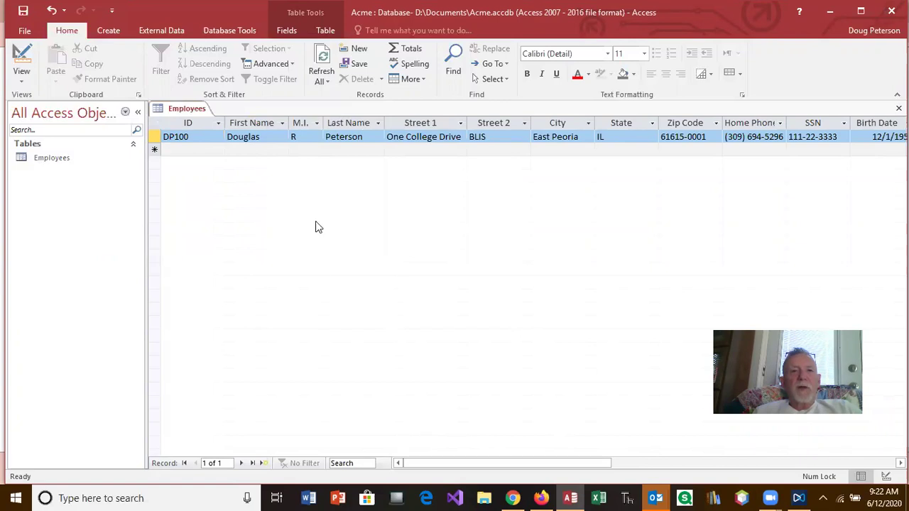
pyautogui.moveTo(223, 124); pyautogui.dragTo(193, 125)
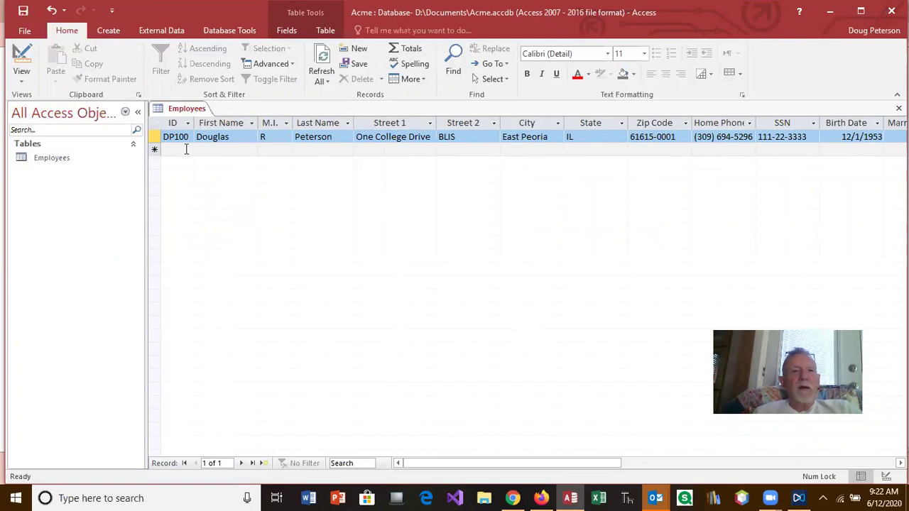
pyautogui.click(23, 68)
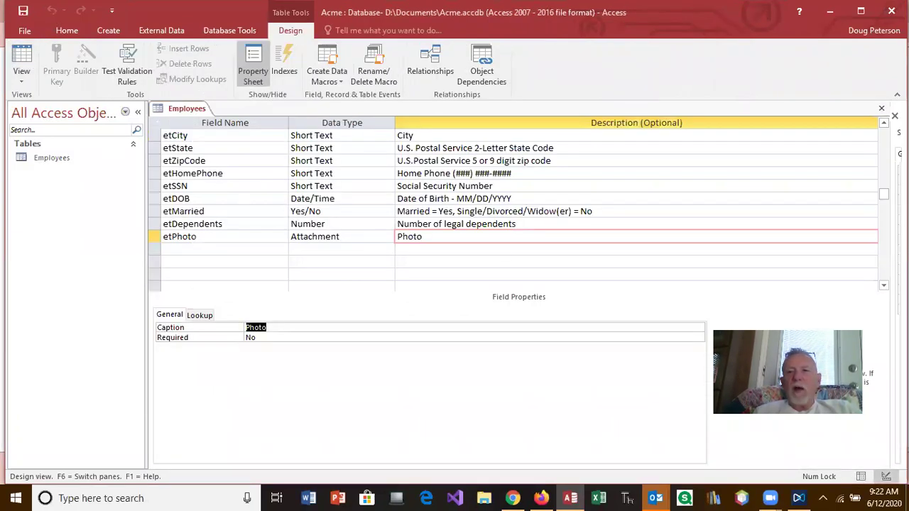
# Review the Employees design fields from etID to the etPhoto Attachment field.
pyautogui.press('F6')
pyautogui.scroll(2, 512, 209)
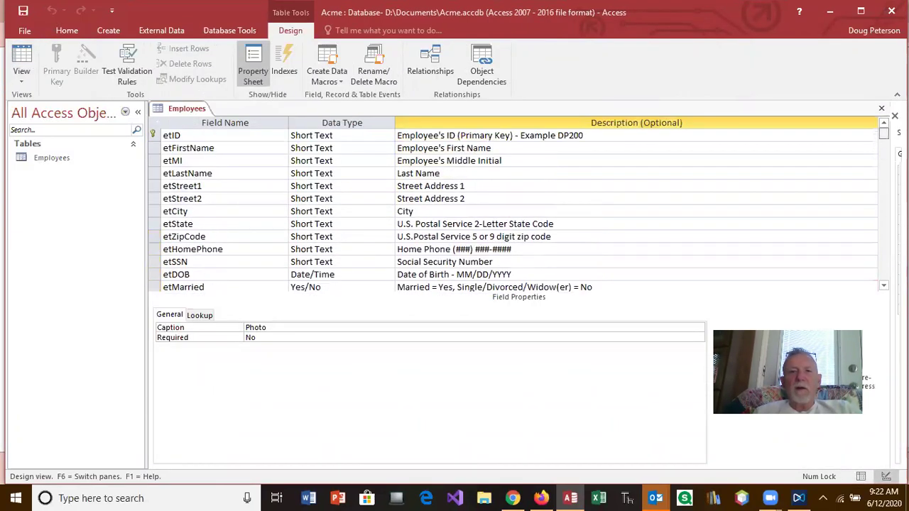
pyautogui.scroll(-1, 512, 210)
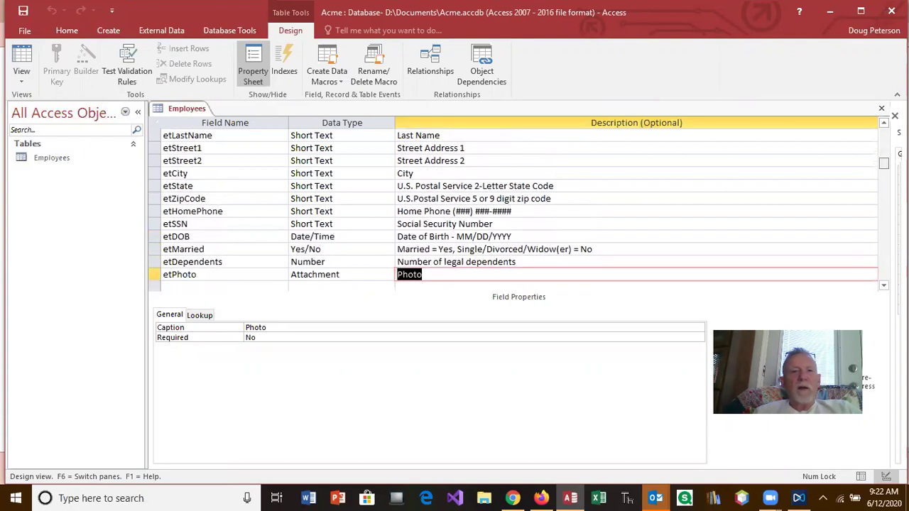
pyautogui.scroll(1, 511, 210)
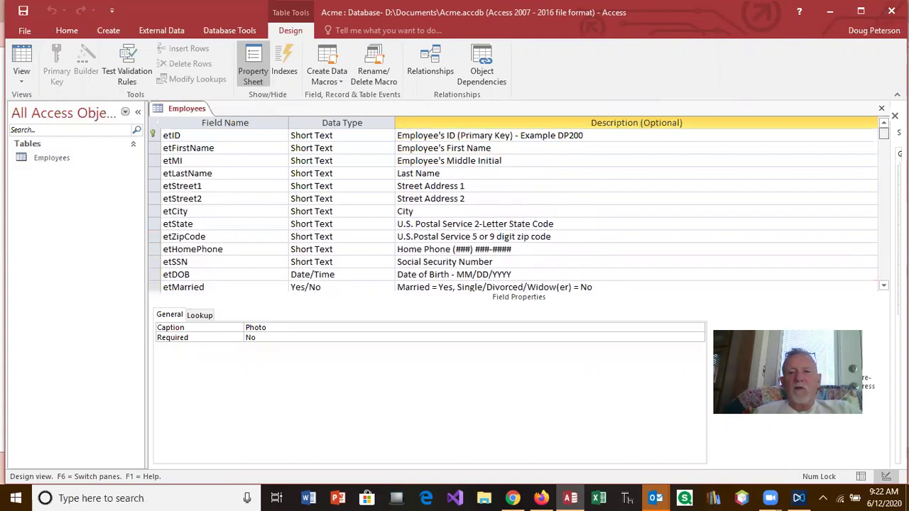